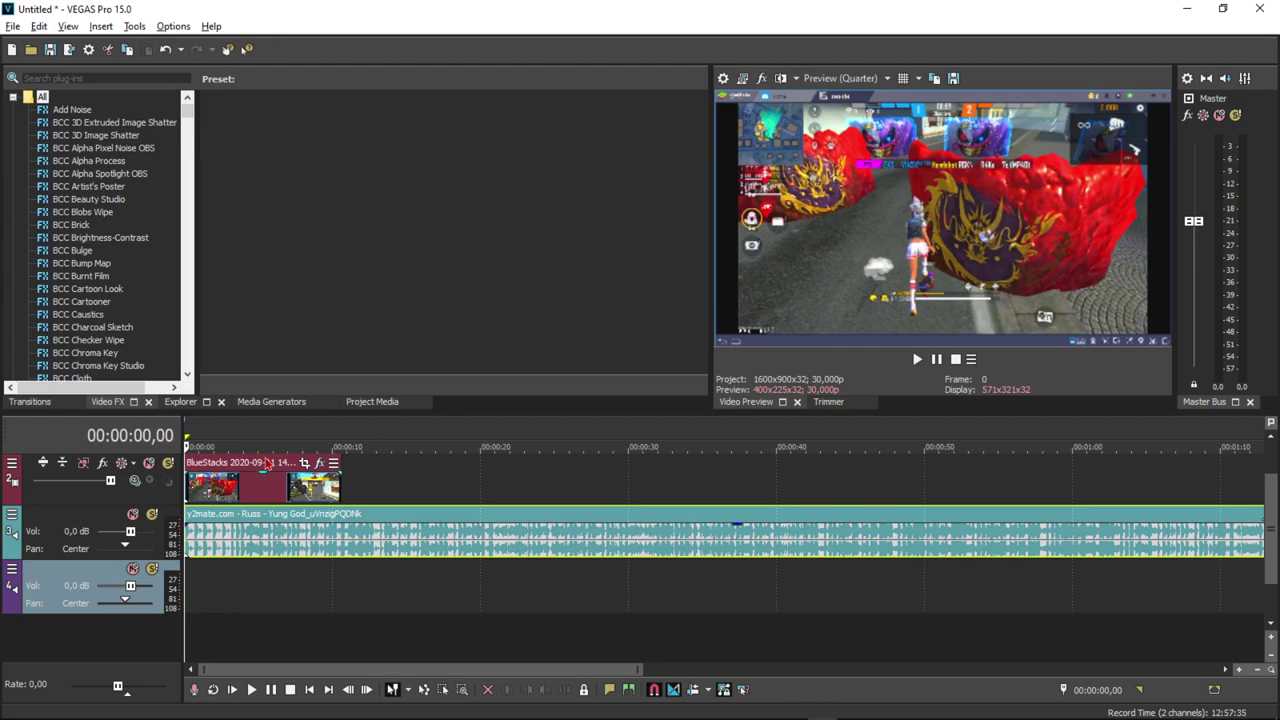
Step: Move the song clip from the upper audio track to the empty audio track below it
{"action": "left_click", "coordinate": [197, 431]}
{"action": "scroll", "coordinate": [225, 428], "scroll_direction": "up", "scroll_amount": 4}
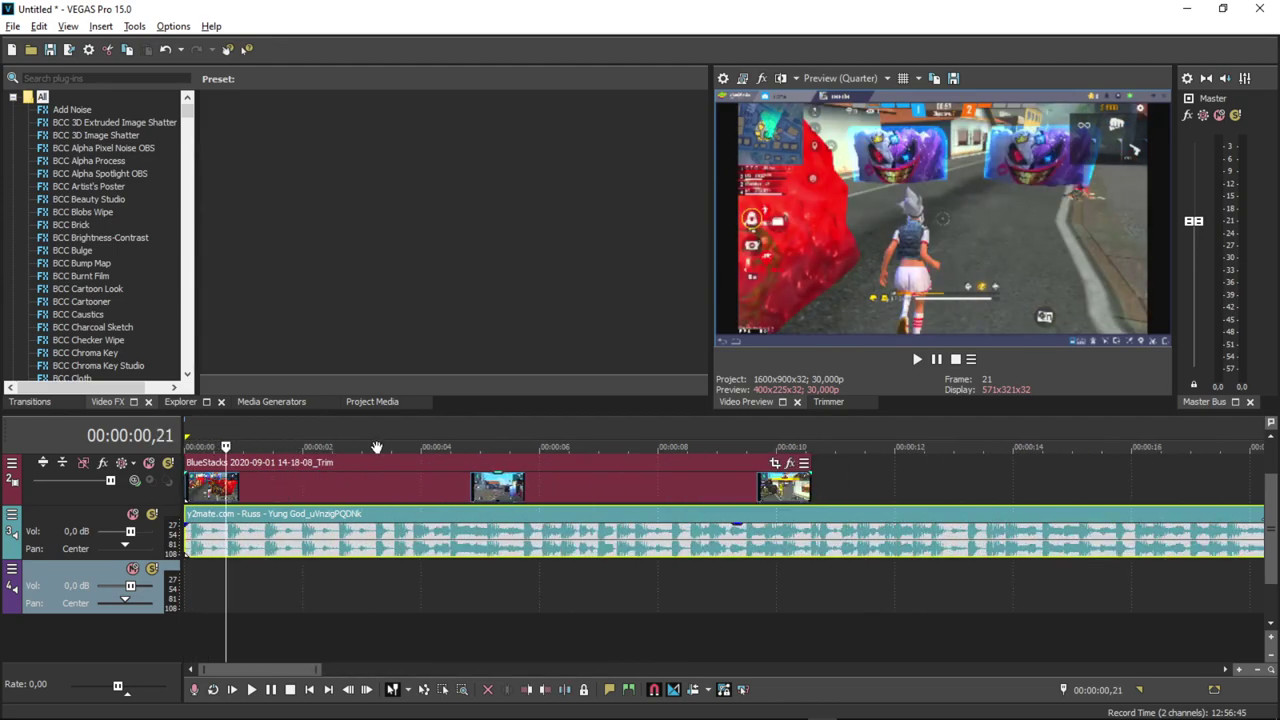
{"action": "key", "text": "Home"}
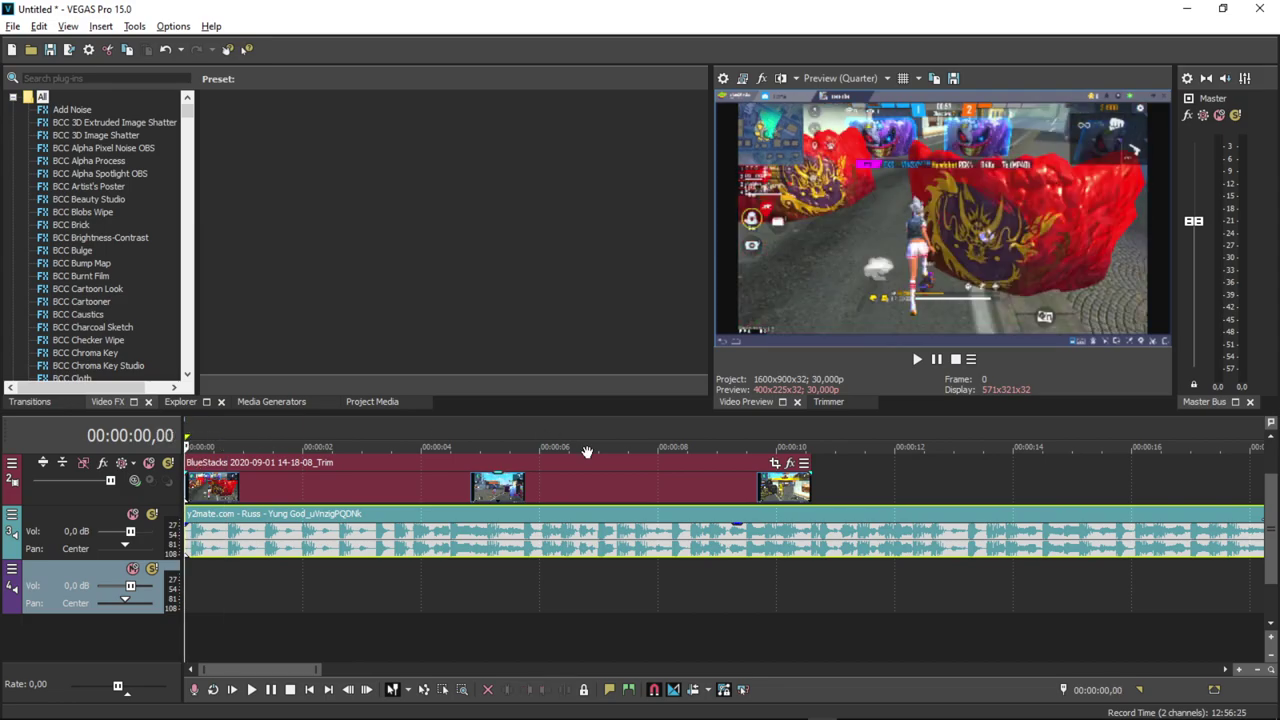
{"action": "left_click", "coordinate": [582, 466]}
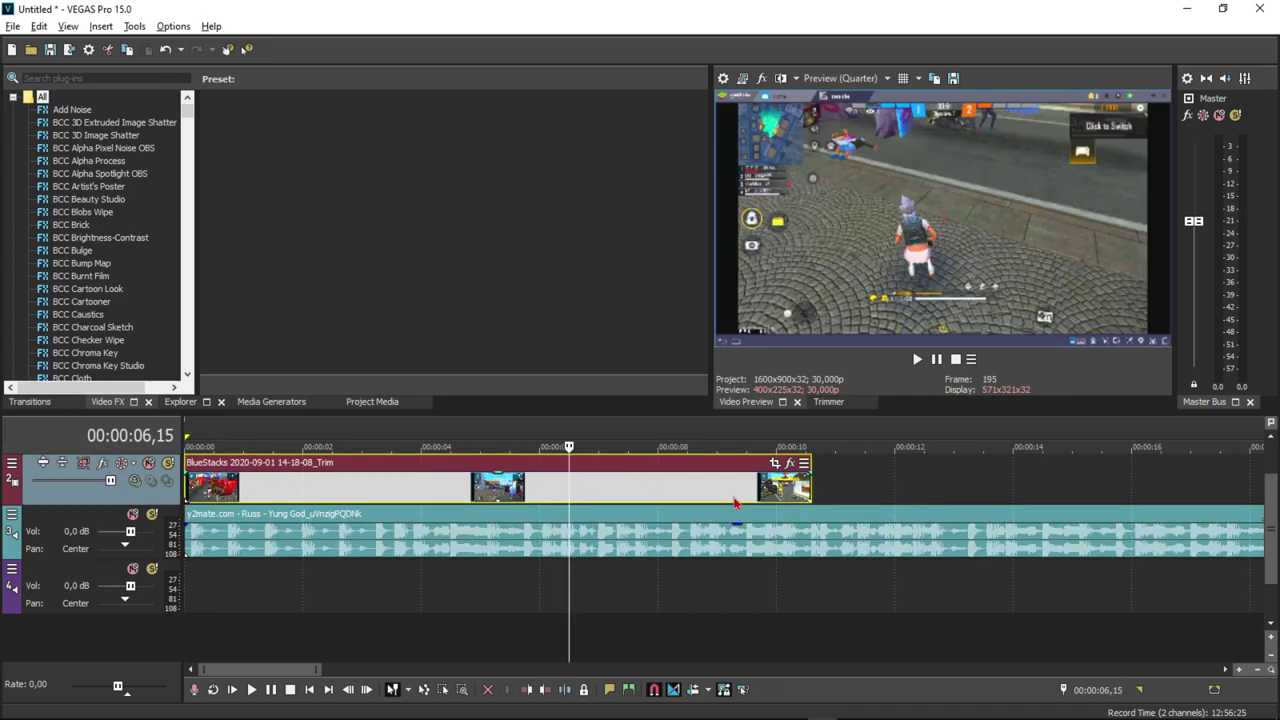
{"action": "left_click_drag", "start_coordinate": [664, 526], "coordinate": [600, 585]}
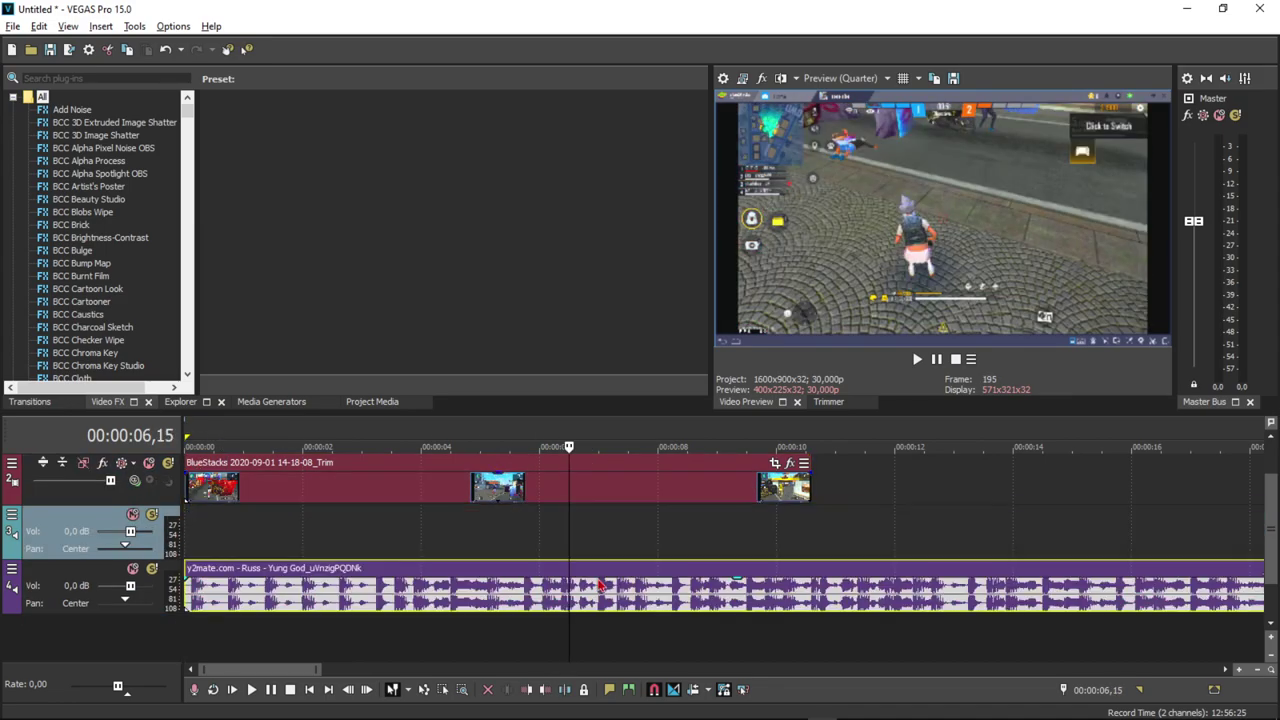
{"action": "key", "text": "alt+Tab"}
{"action": "key", "text": "alt+Tab"}
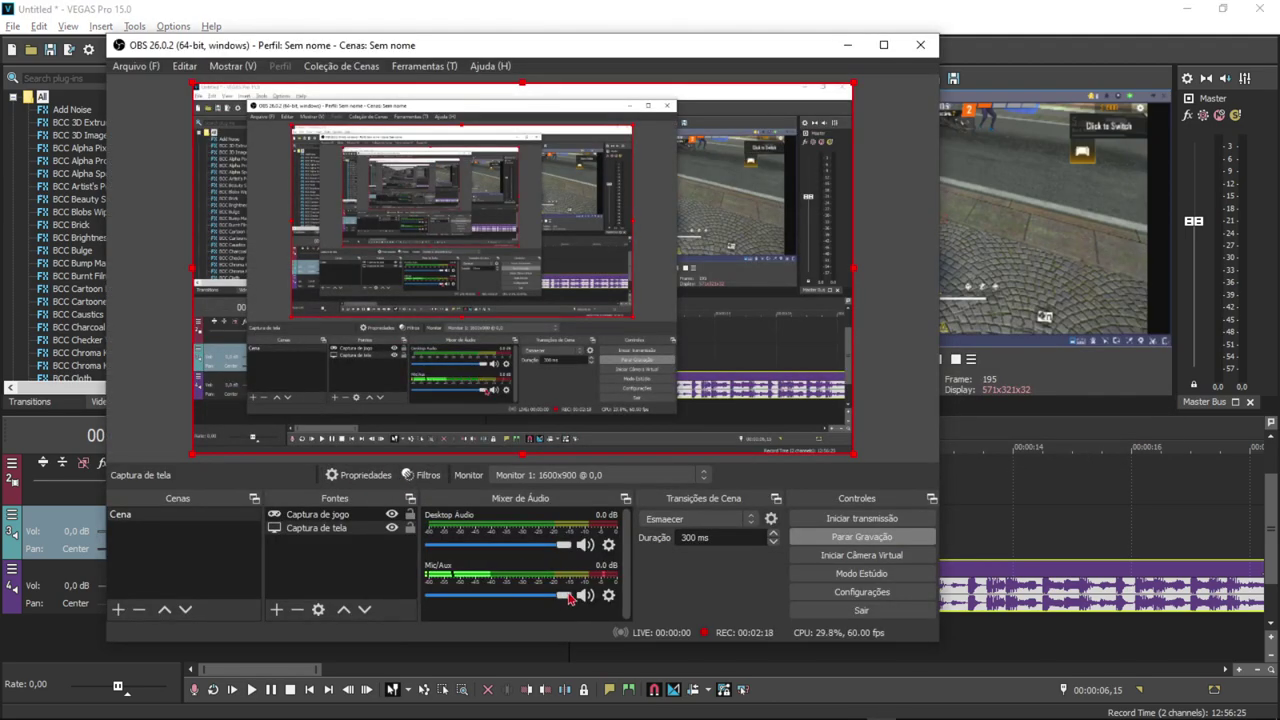
{"action": "key", "text": "alt+Tab"}
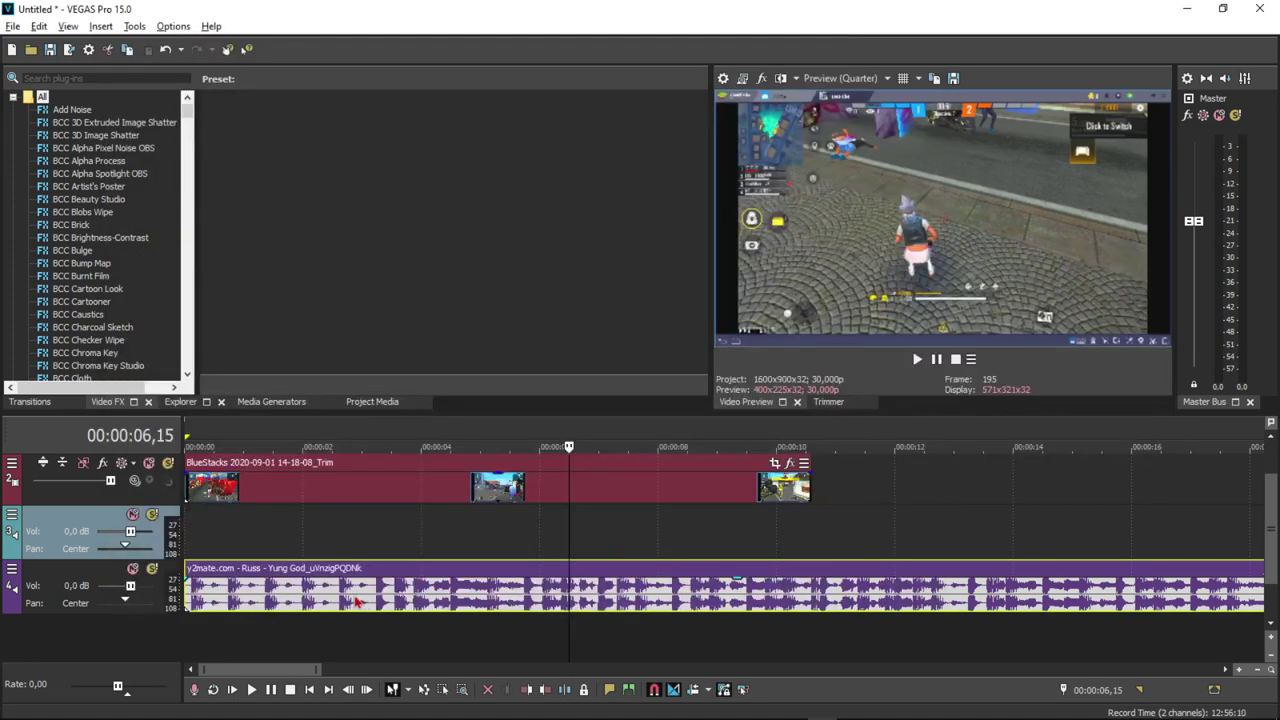
Step: Play the song from its start and listen for its main beats
{"action": "left_click", "coordinate": [190, 542]}
{"action": "key", "text": "space"}
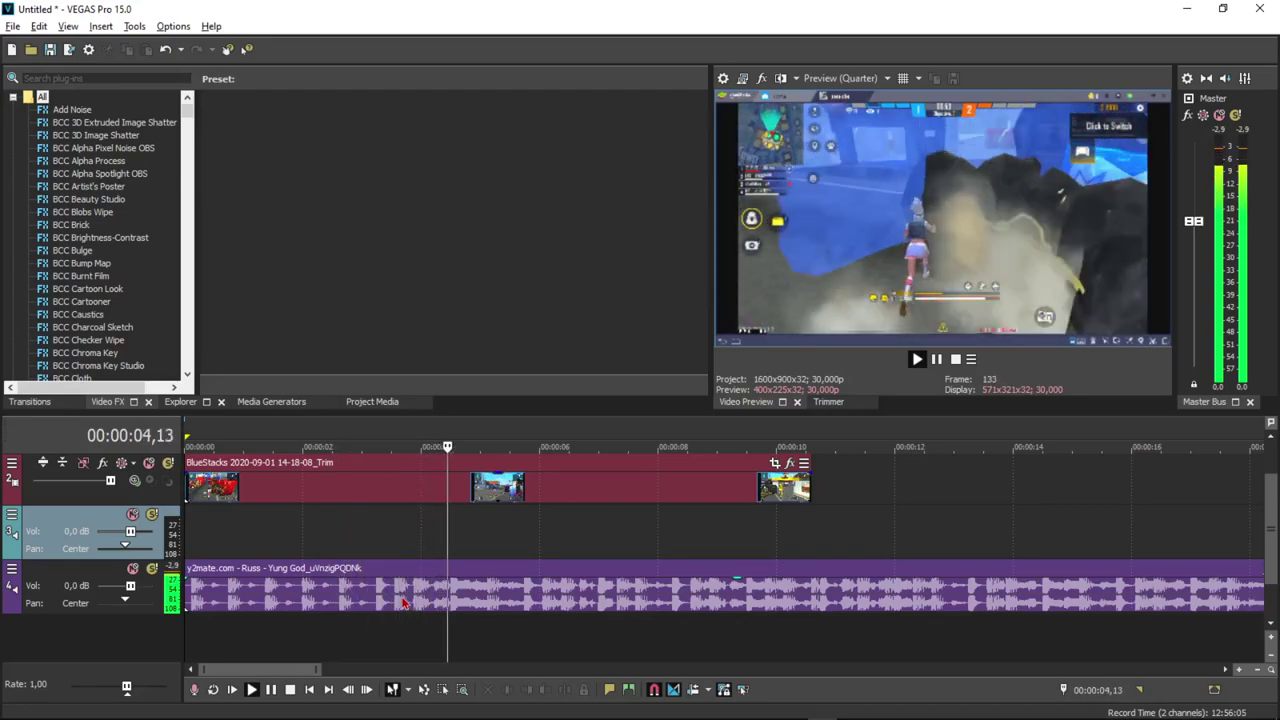
{"action": "key", "text": "space"}
{"action": "left_click", "coordinate": [475, 590]}
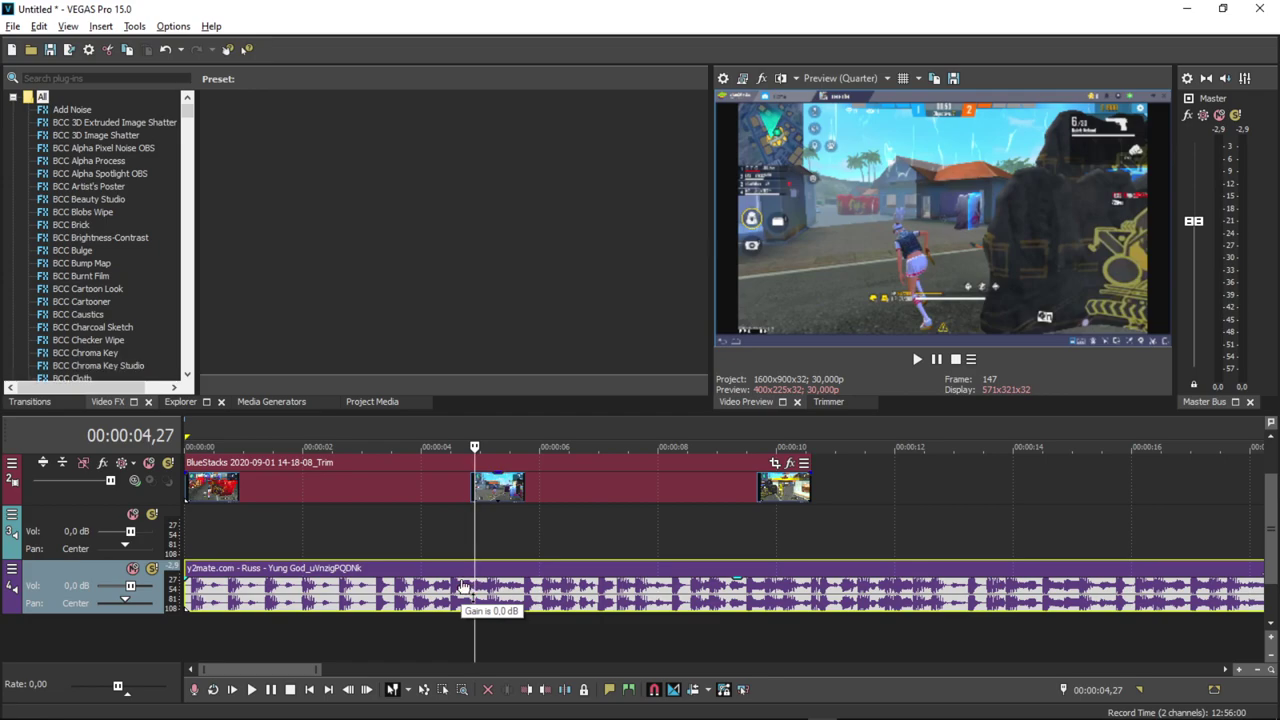
{"action": "left_click", "coordinate": [383, 575]}
{"action": "scroll", "coordinate": [500, 567], "scroll_direction": "up", "scroll_amount": 2}
{"action": "scroll", "coordinate": [375, 592], "scroll_direction": "down", "scroll_amount": 2}
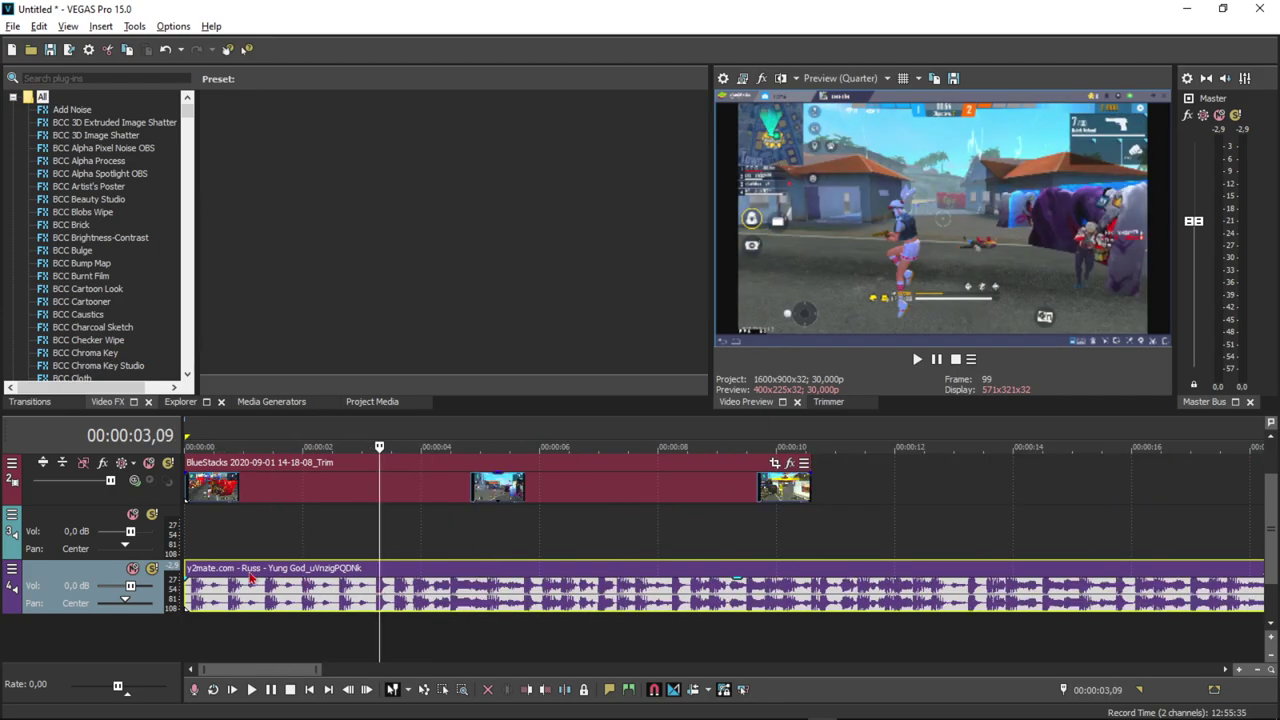
Step: Listen to the opening beats of the song and compare them with the peaks in its waveform
{"action": "left_click", "coordinate": [199, 577]}
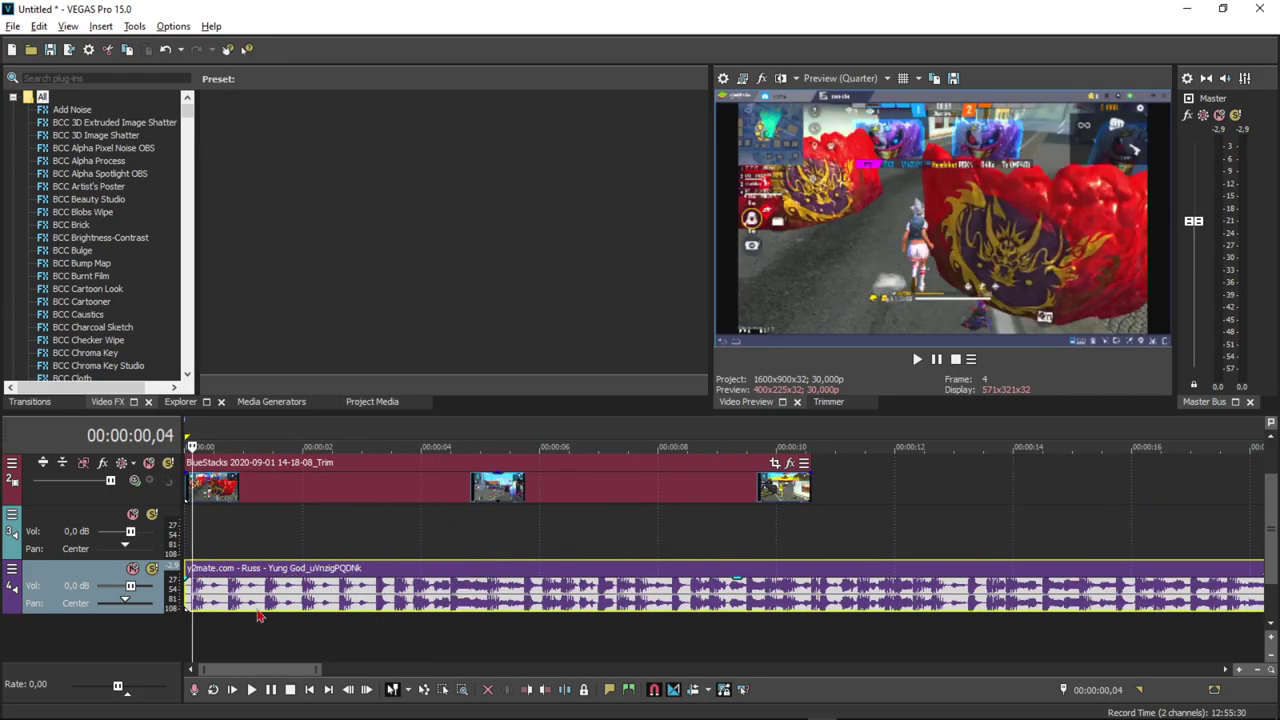
{"action": "left_click", "coordinate": [187, 572]}
{"action": "scroll", "coordinate": [200, 555], "scroll_direction": "up", "scroll_amount": 2}
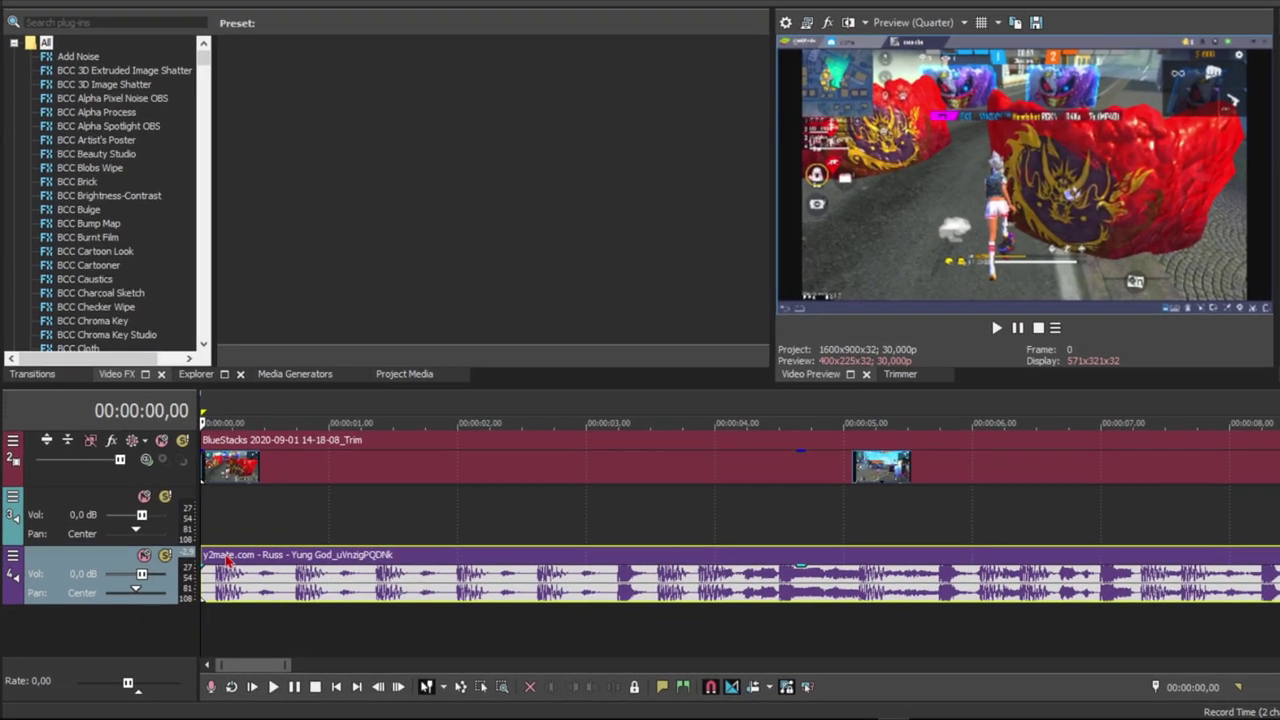
{"action": "key", "text": "space"}
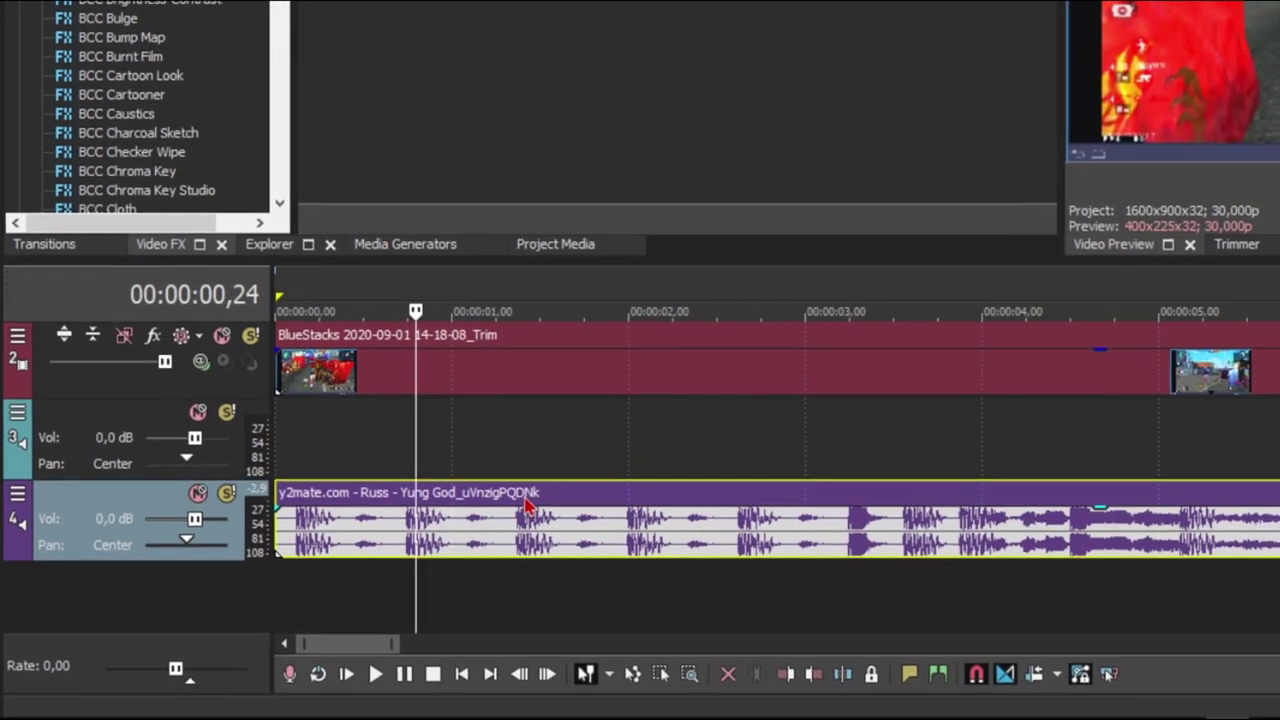
{"action": "key", "text": "space"}
{"action": "key", "text": "space"}
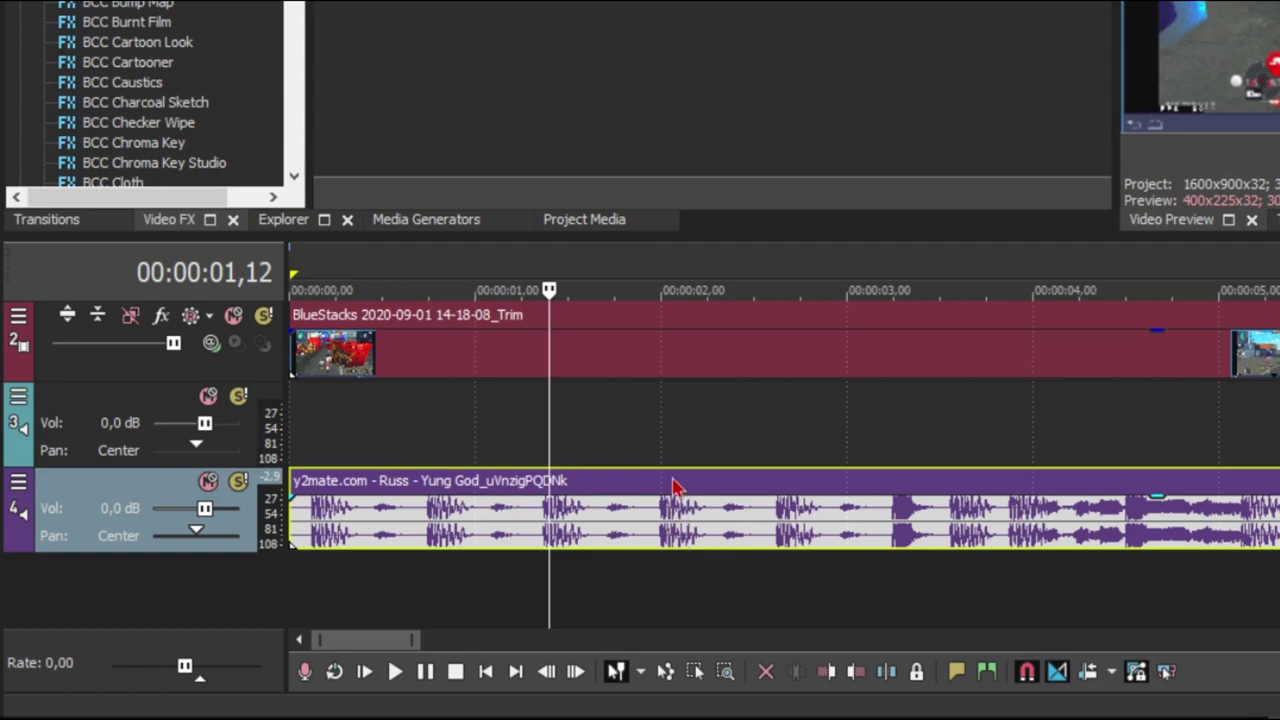
Step: Place timeline markers on the song's beats at 00:00:02,19, 00:00:02,00 and 00:00:01,11
{"action": "left_click", "coordinate": [780, 487]}
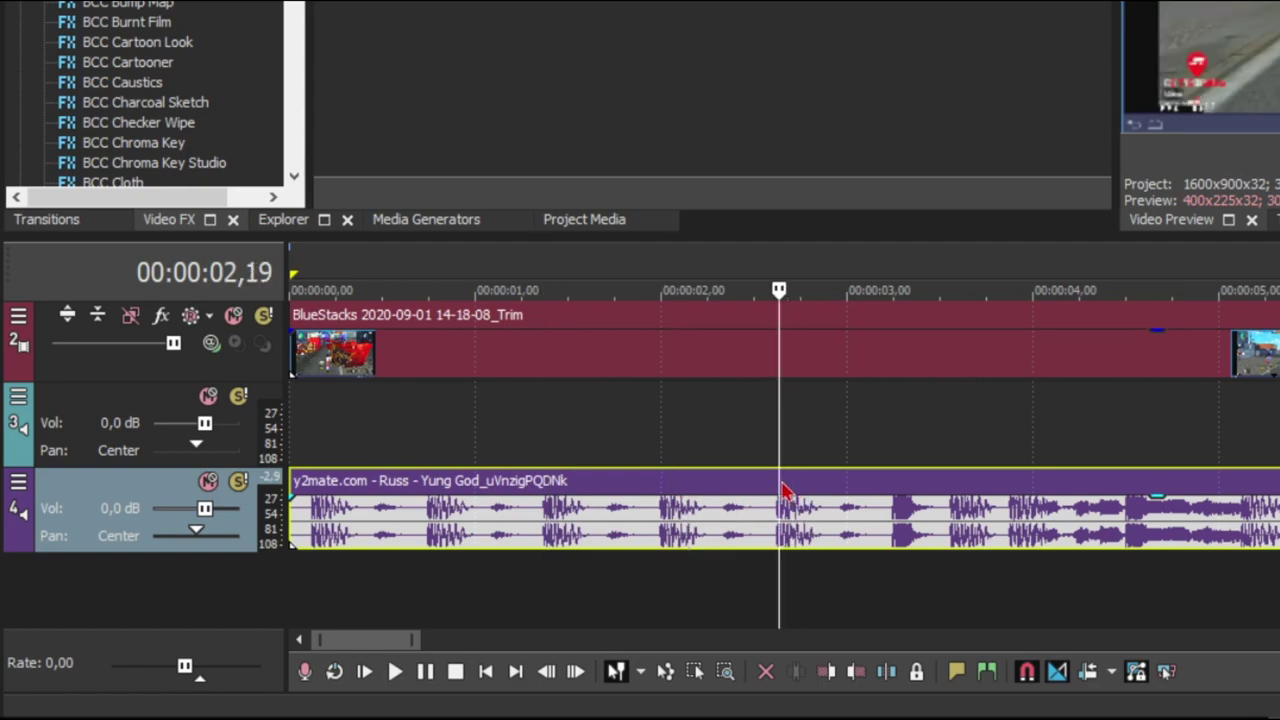
{"action": "key", "text": "m"}
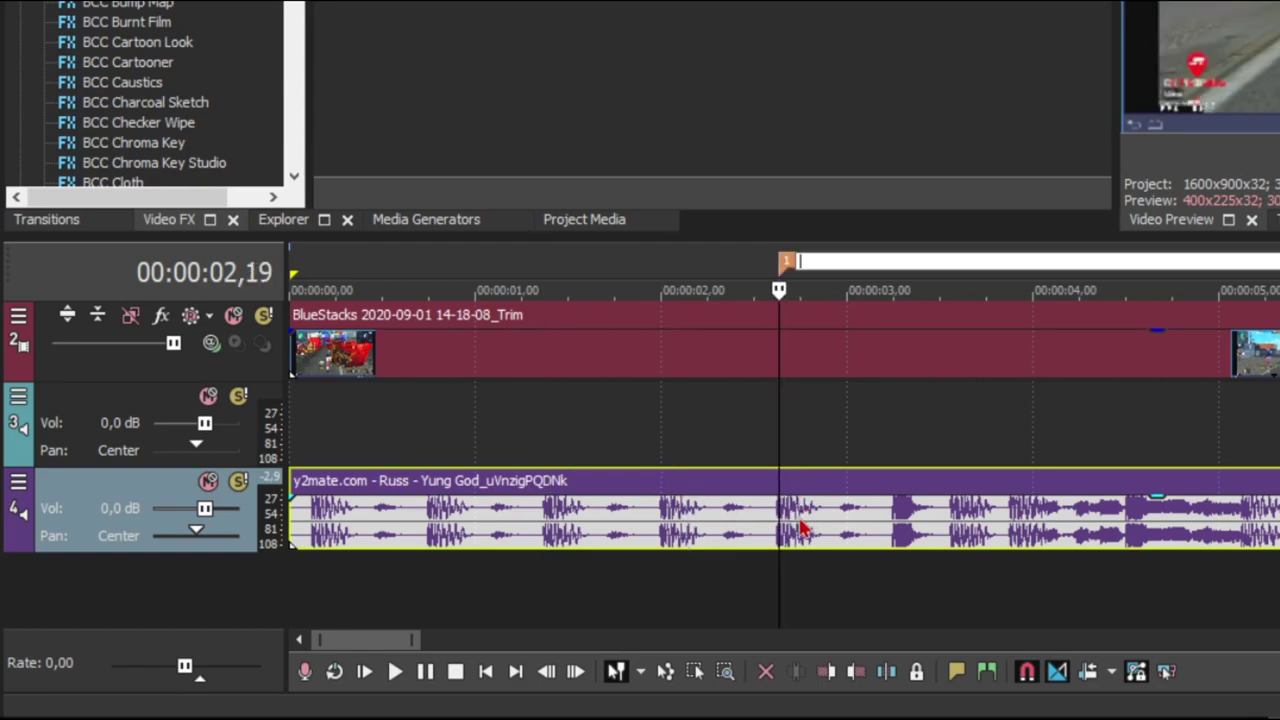
{"action": "left_click", "coordinate": [665, 490]}
{"action": "key", "text": "m"}
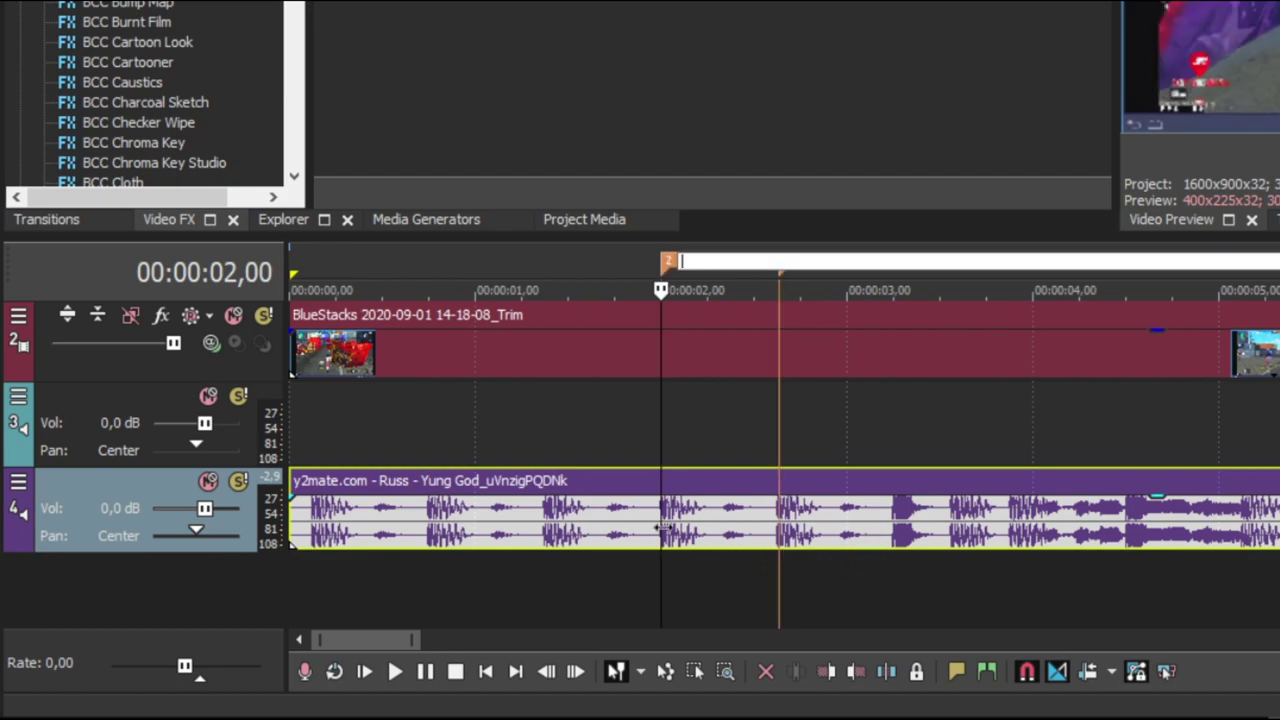
{"action": "left_click", "coordinate": [545, 487]}
{"action": "key", "text": "m"}
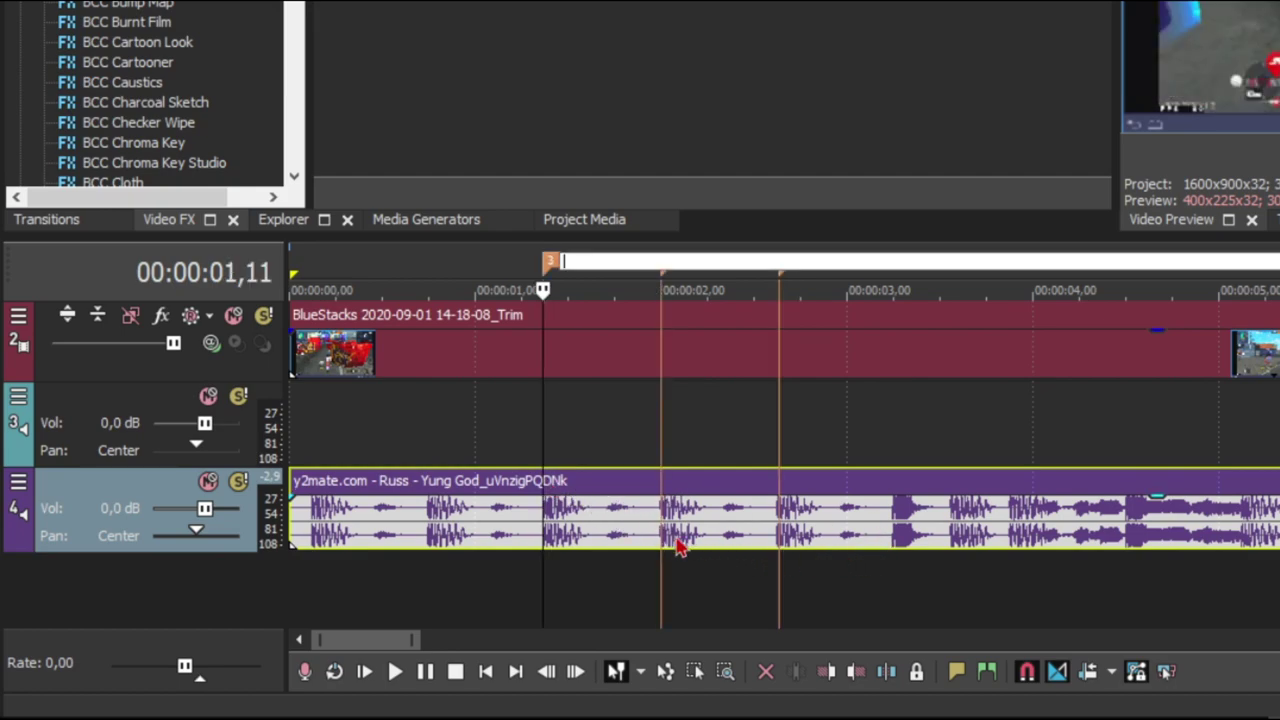
Step: Locate the song's second beat by ear and place a timeline marker on it
{"action": "left_click", "coordinate": [430, 492]}
{"action": "left_click", "coordinate": [420, 492]}
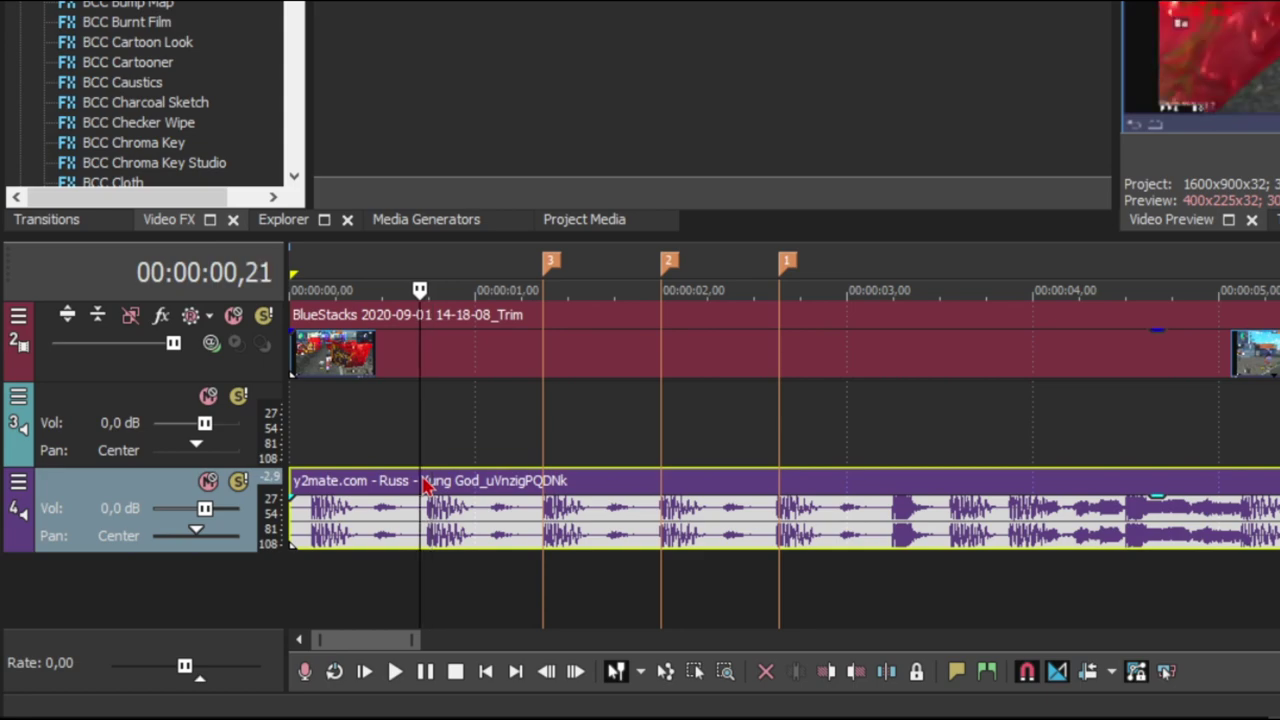
{"action": "key", "text": "space"}
{"action": "key", "text": "space"}
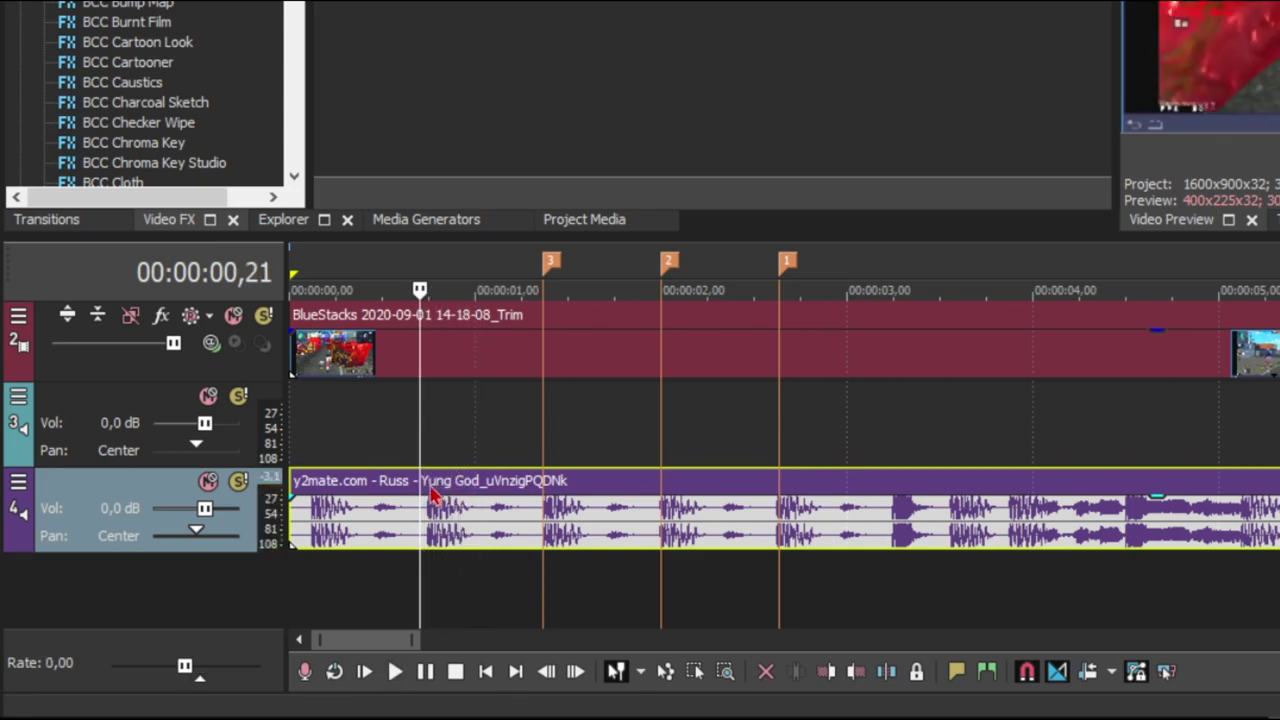
{"action": "left_click", "coordinate": [431, 492]}
{"action": "key", "text": "m"}
{"action": "left_click", "coordinate": [400, 530]}
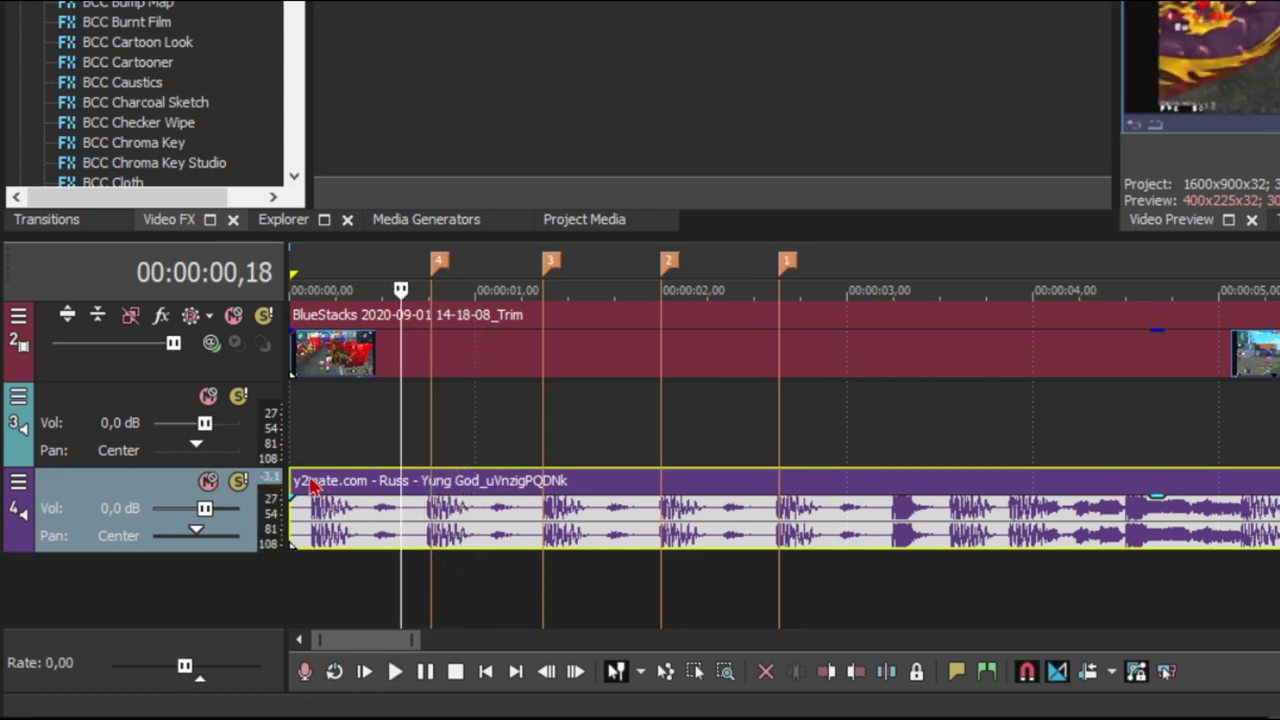
Step: Locate the song's first beat by ear and place a timeline marker at its waveform peak
{"action": "left_click", "coordinate": [308, 488]}
{"action": "key", "text": "space"}
{"action": "key", "text": "space"}
{"action": "left_click", "coordinate": [314, 492]}
{"action": "key", "text": "m"}
{"action": "left_click", "coordinate": [354, 510]}
{"action": "left_click", "coordinate": [302, 492]}
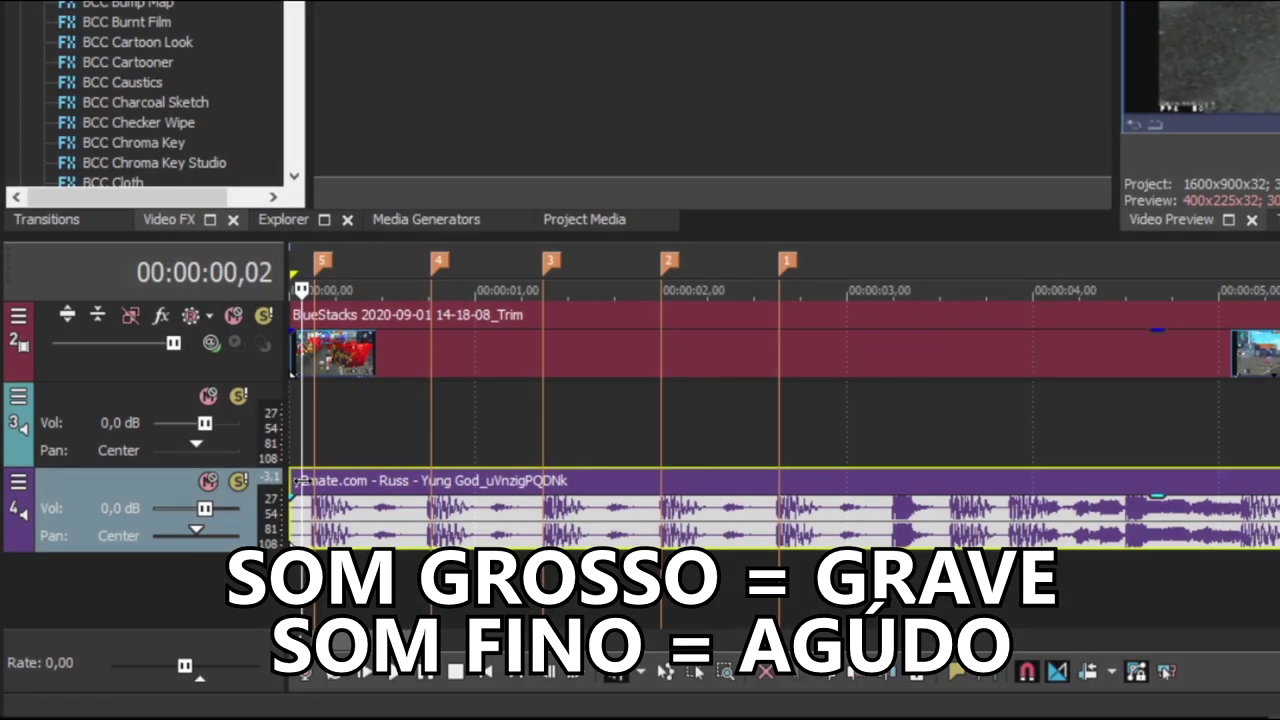
Step: Listen to the heavy bass hit just after three seconds and set the playhead at its start, 00:00:03,08
{"action": "left_click", "coordinate": [358, 486]}
{"action": "left_click", "coordinate": [886, 488]}
{"action": "key", "text": "space"}
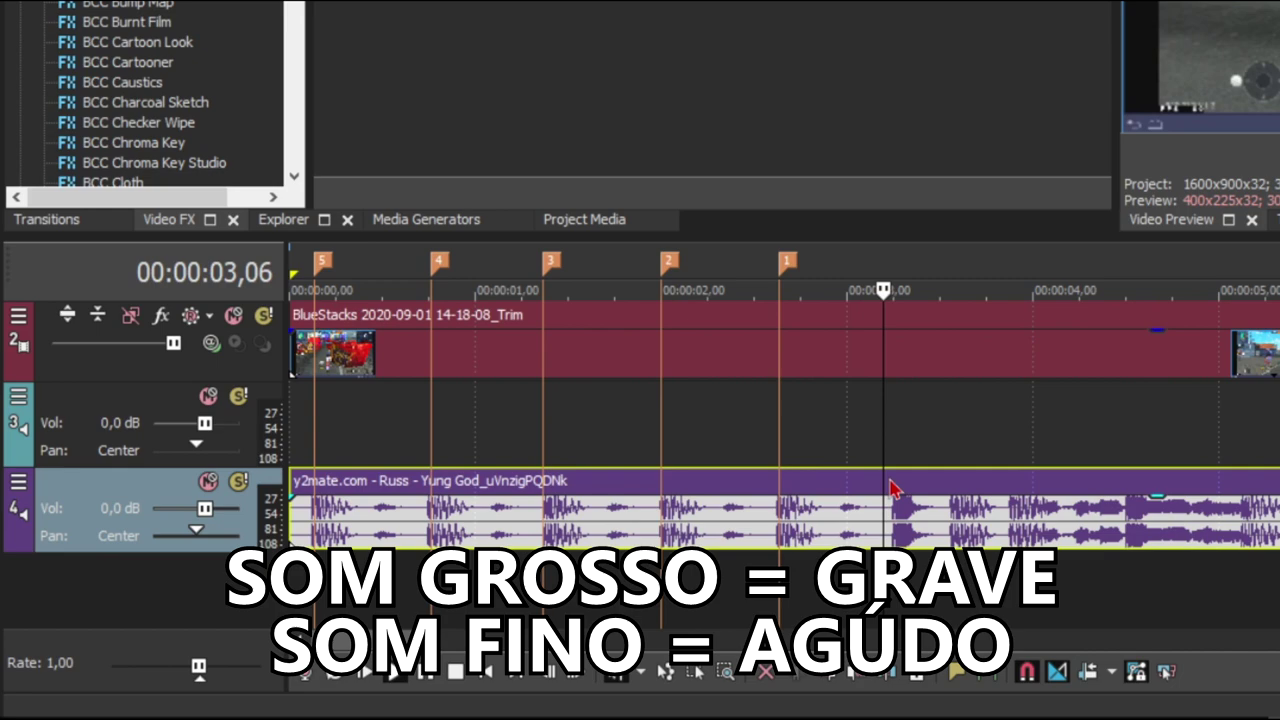
{"action": "key", "text": "space"}
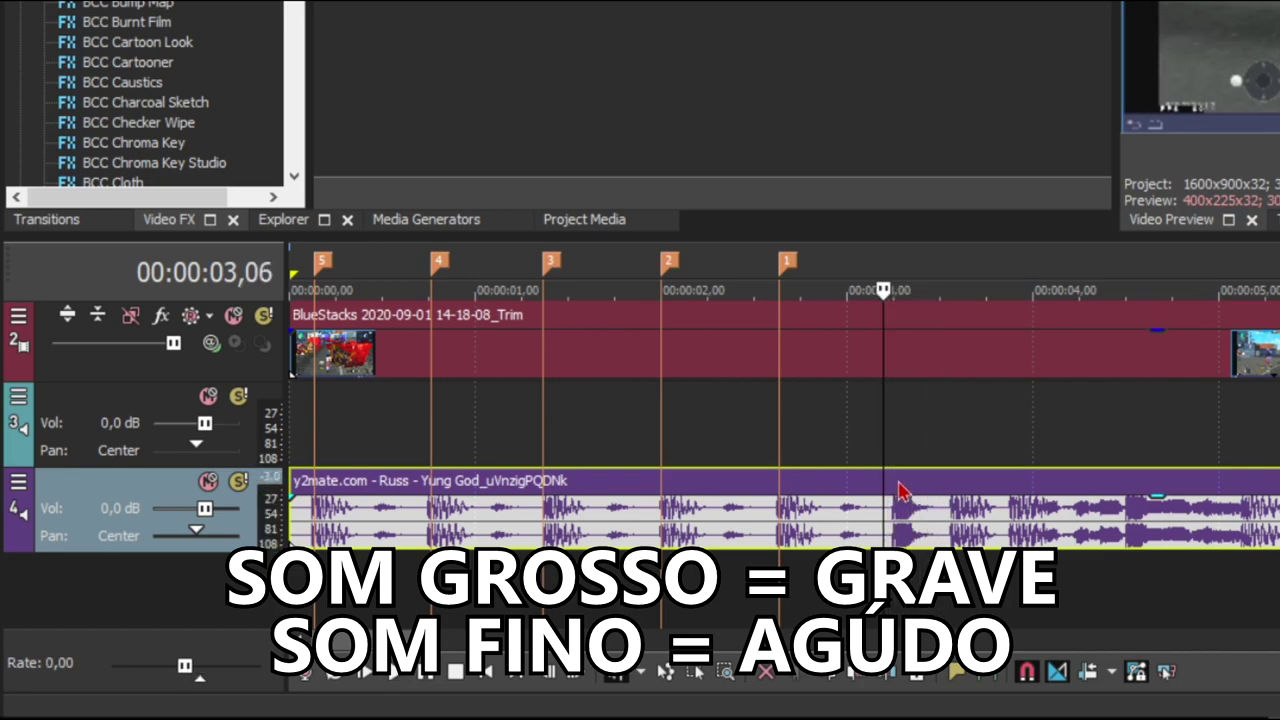
{"action": "left_click", "coordinate": [896, 488]}
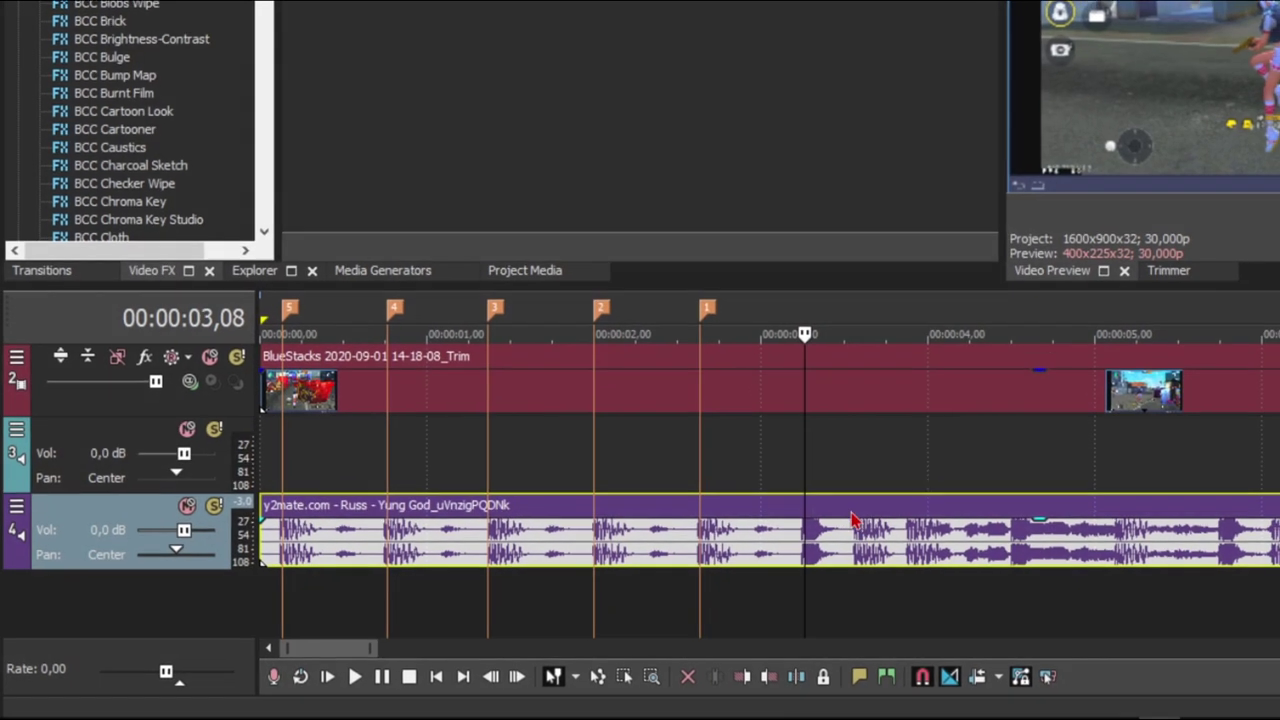
{"action": "key", "text": "Left"}
{"action": "key", "text": "Right"}
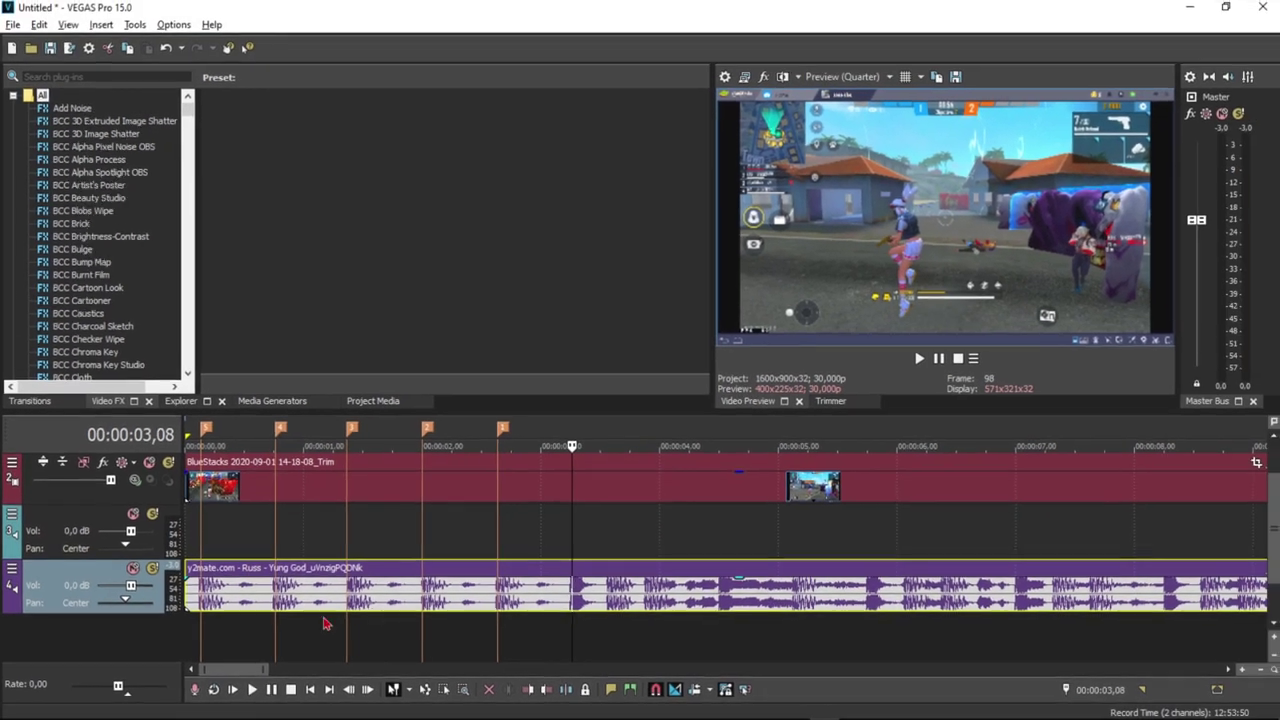
Step: Insert a new video track above the gameplay clip and delete the empty audio track between them
{"action": "right_click", "coordinate": [133, 629]}
{"action": "left_click", "coordinate": [175, 686]}
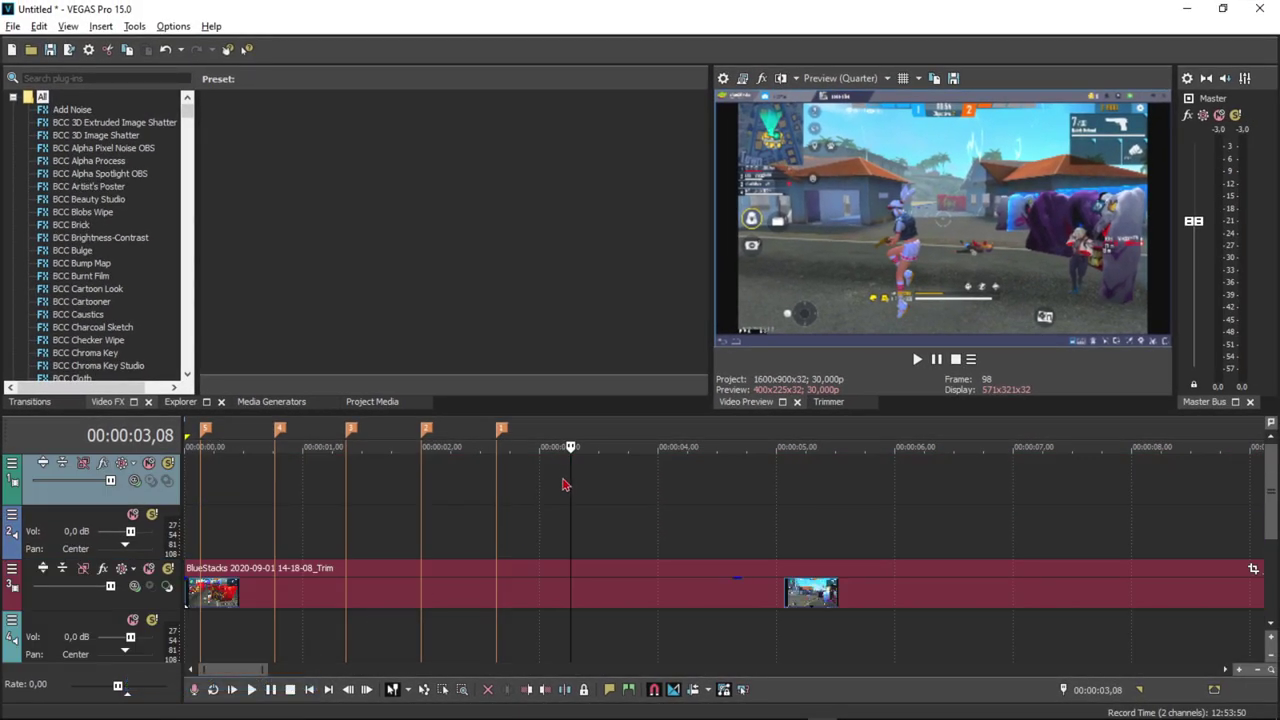
{"action": "right_click", "coordinate": [82, 520]}
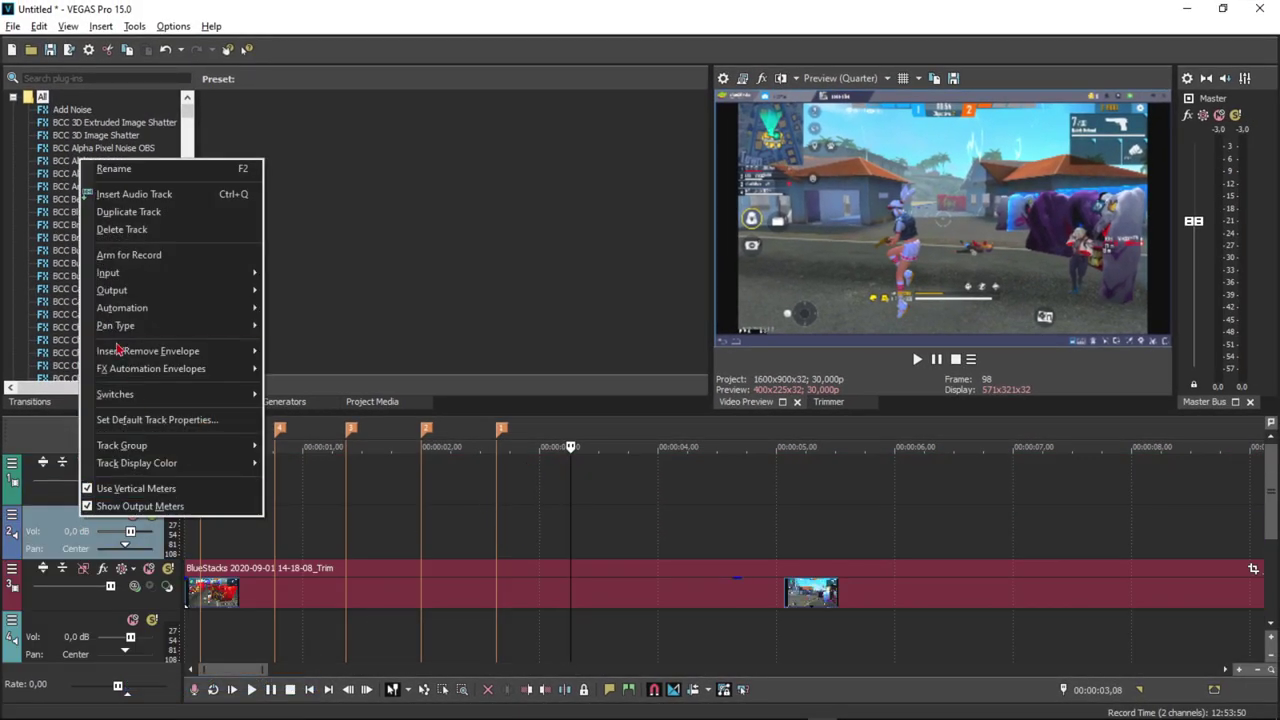
{"action": "left_click", "coordinate": [114, 236]}
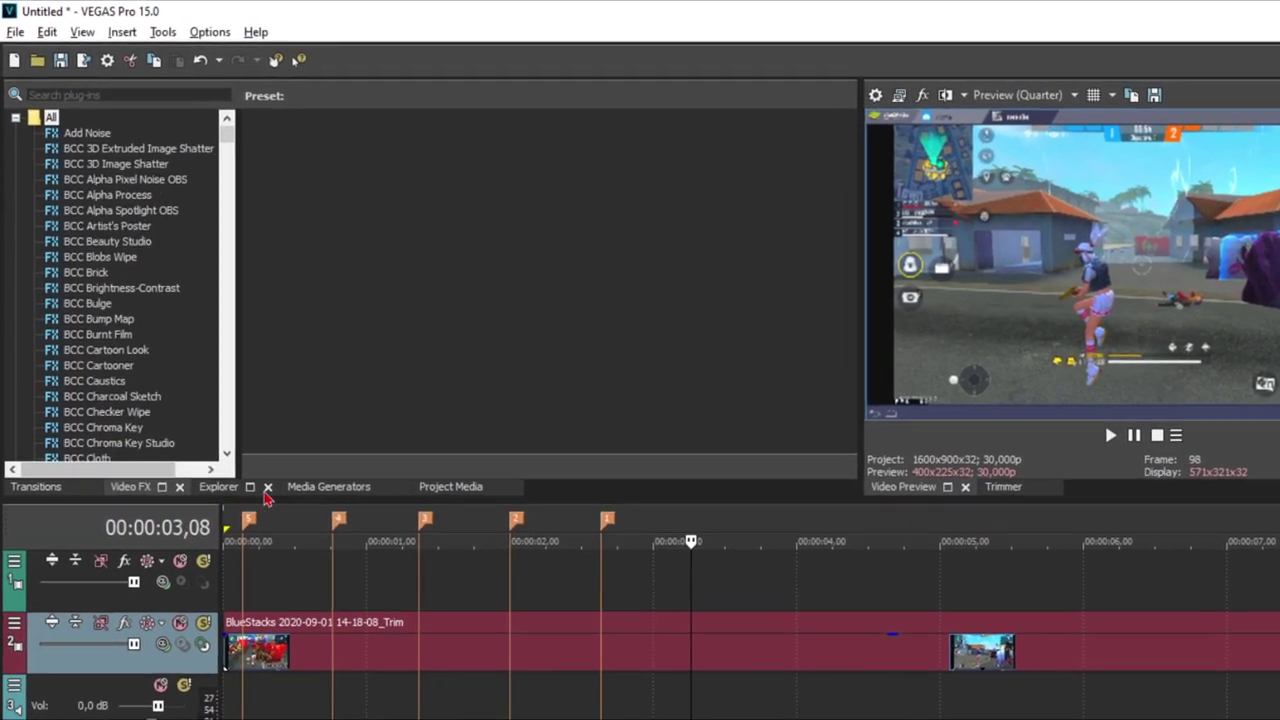
Step: Open the Solid Color media generator and select its White preset
{"action": "left_click", "coordinate": [271, 401]}
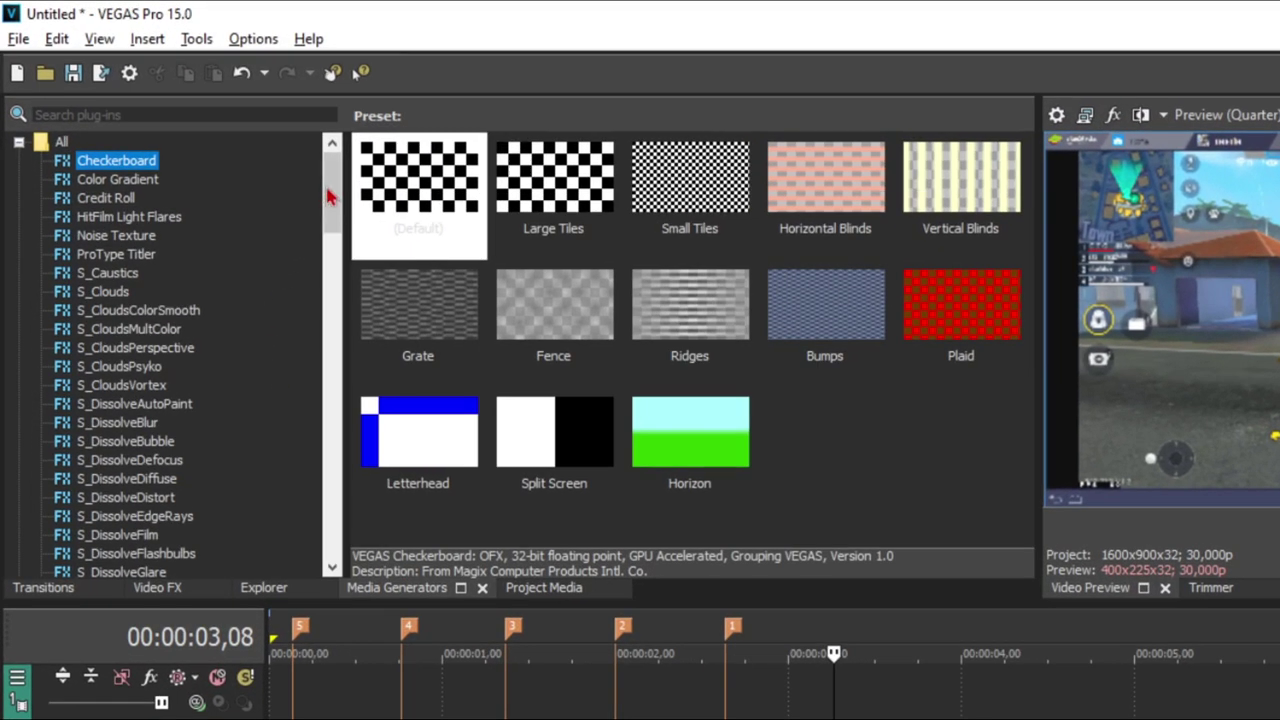
{"action": "left_click_drag", "start_coordinate": [328, 196], "coordinate": [342, 490]}
{"action": "left_click", "coordinate": [106, 236]}
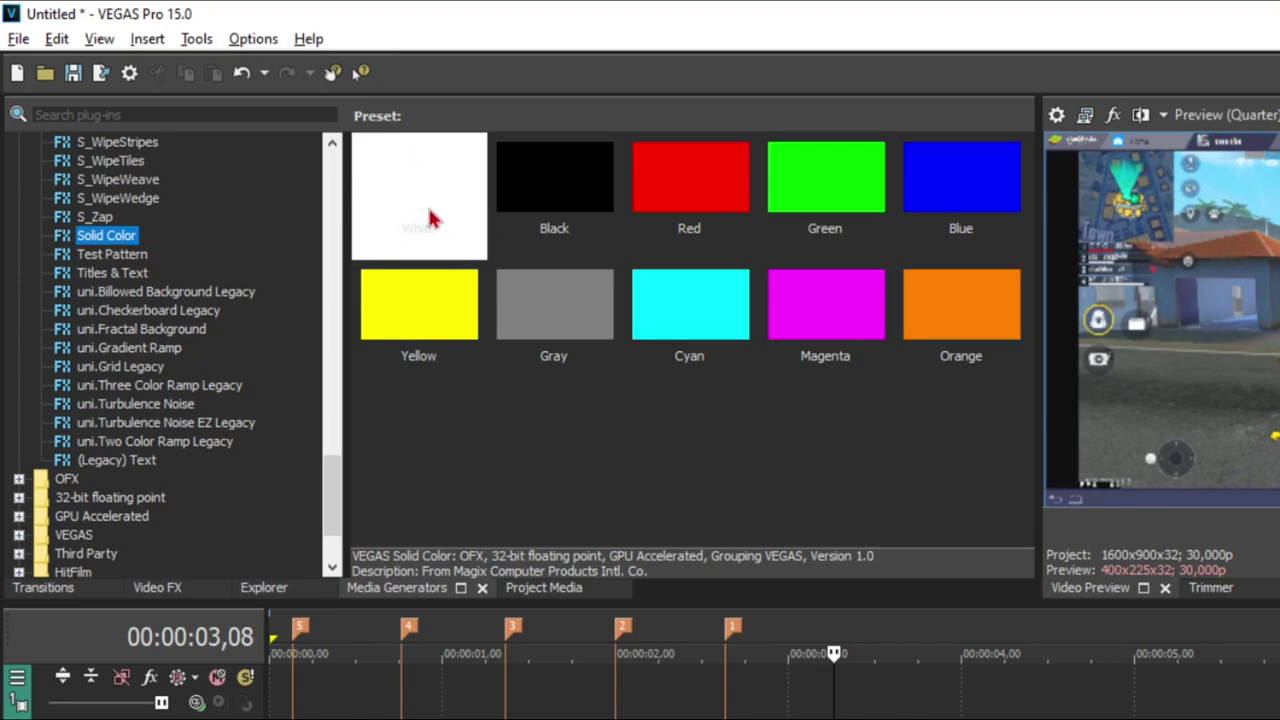
{"action": "left_click", "coordinate": [545, 190]}
{"action": "left_click", "coordinate": [445, 205]}
{"action": "left_click", "coordinate": [565, 200]}
{"action": "left_click", "coordinate": [415, 193]}
Step: Place the white solid on the top video track at 00:00:03,08, keeping its default settings
{"action": "left_click_drag", "start_coordinate": [424, 222], "coordinate": [839, 705]}
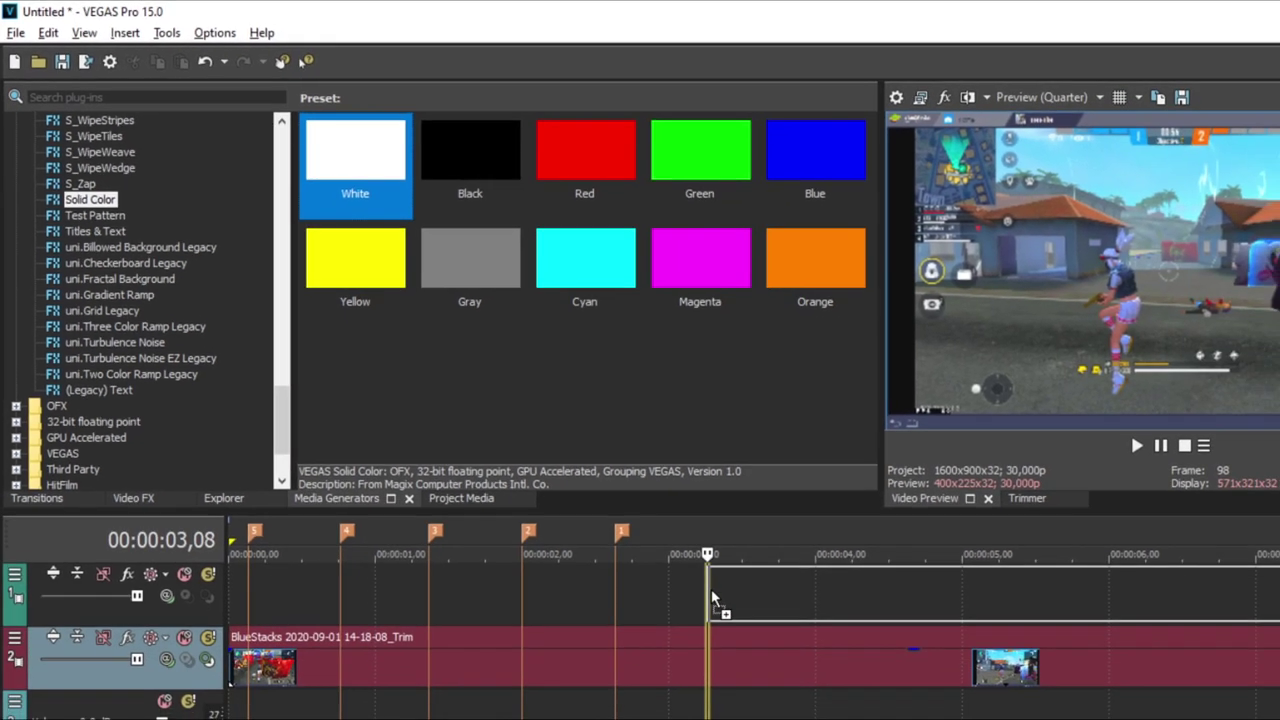
{"action": "left_click_drag", "start_coordinate": [711, 589], "coordinate": [711, 590]}
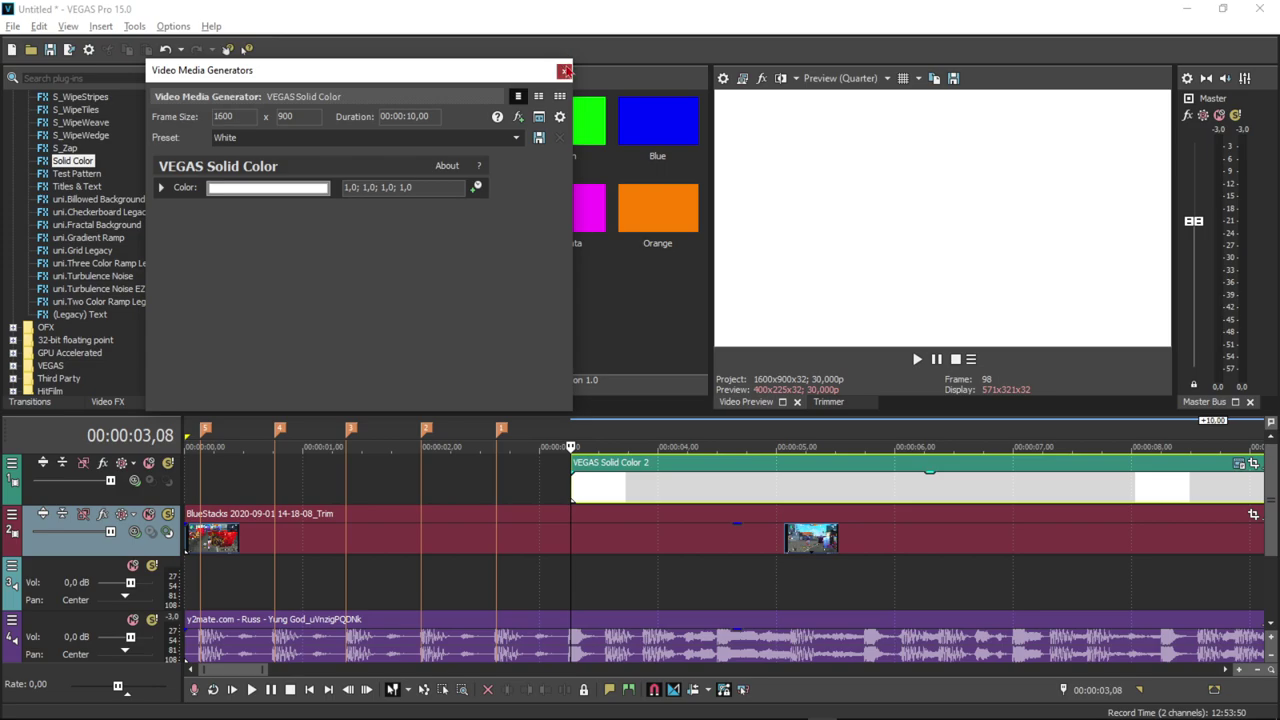
{"action": "left_click", "coordinate": [565, 71]}
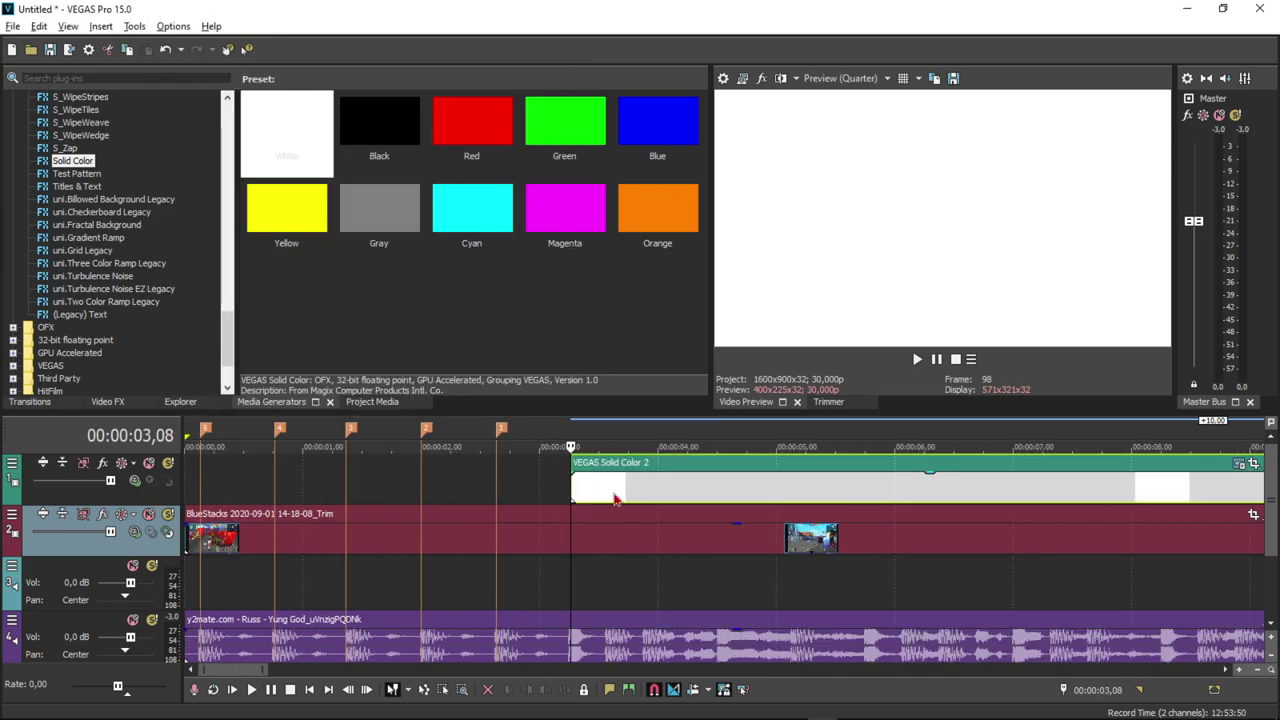
Step: Split the white solid at 00:00:03,10, two frames after its start, and delete the long remainder
{"action": "scroll", "coordinate": [615, 499], "scroll_direction": "up", "scroll_amount": 10}
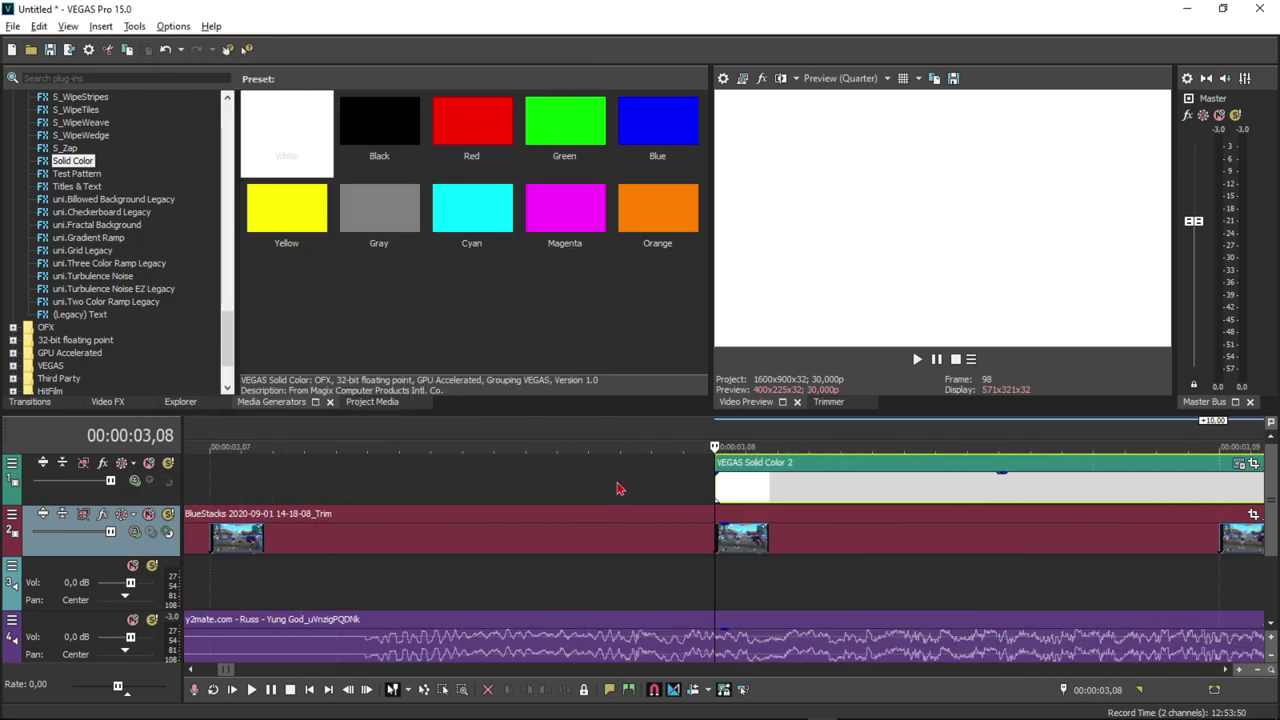
{"action": "scroll", "coordinate": [617, 488], "scroll_direction": "up", "scroll_amount": 2}
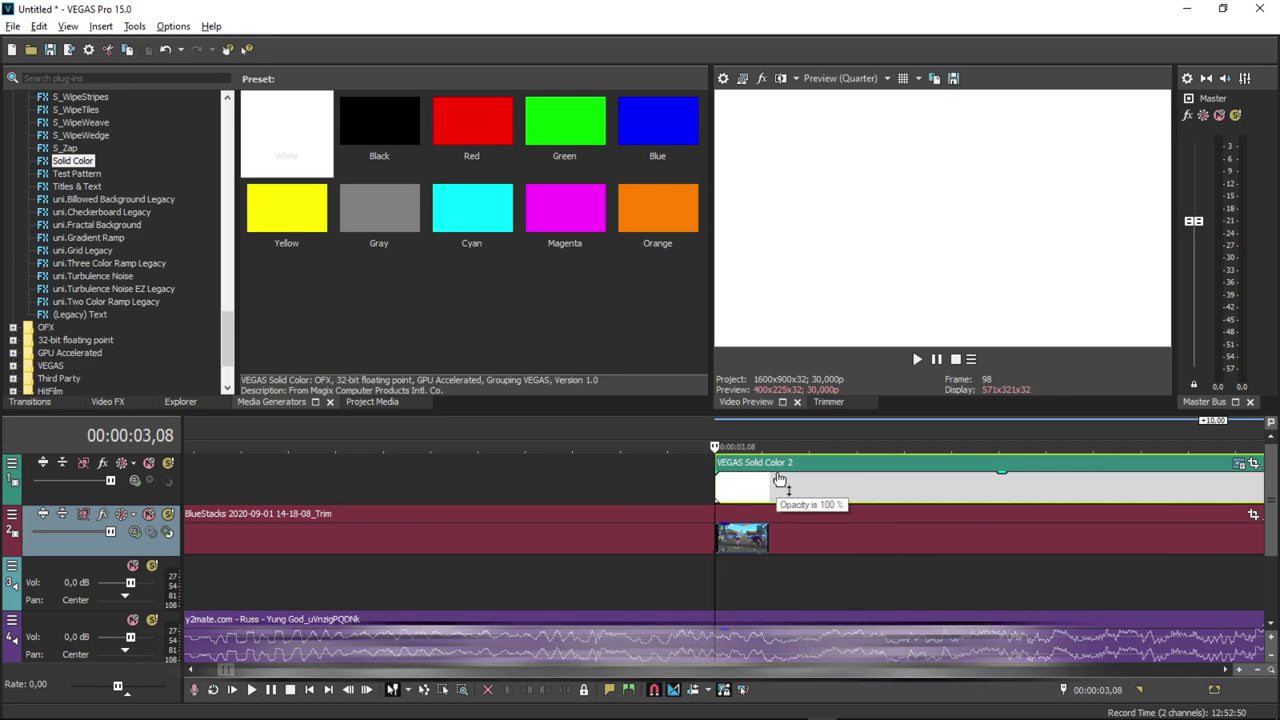
{"action": "key", "text": "Right"}
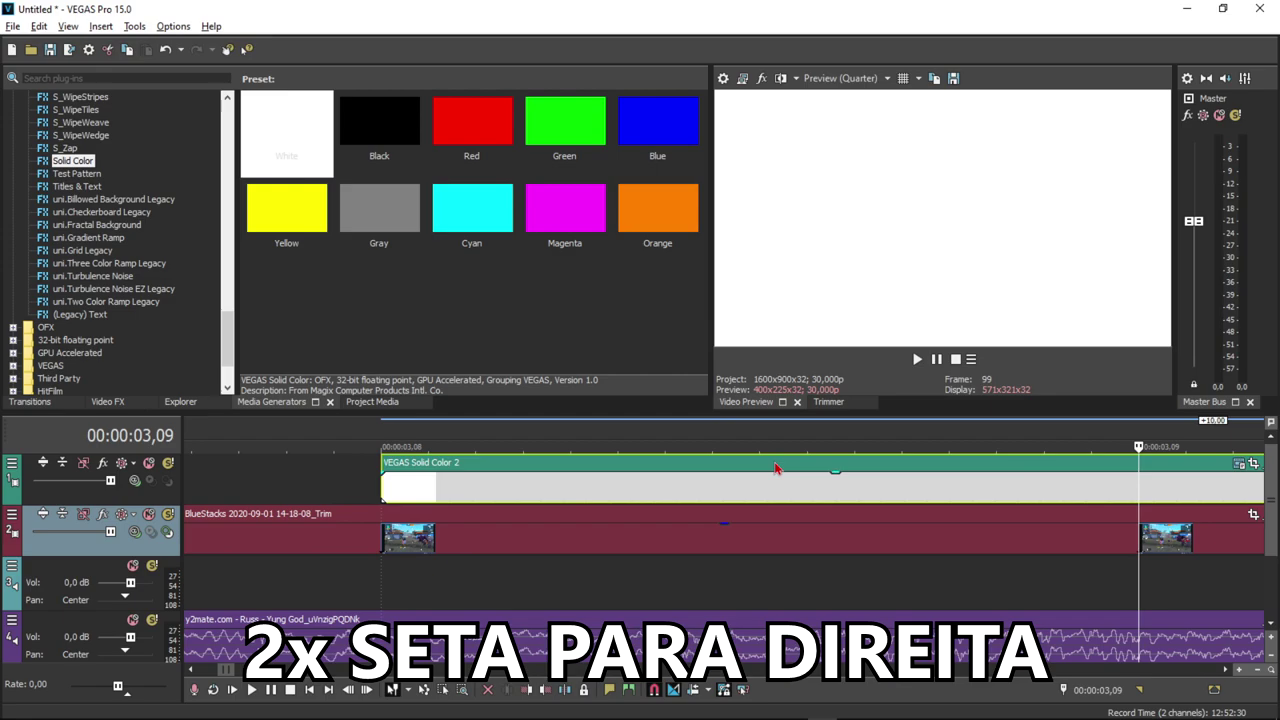
{"action": "key", "text": "Right"}
{"action": "scroll", "coordinate": [775, 467], "scroll_direction": "down", "scroll_amount": 4}
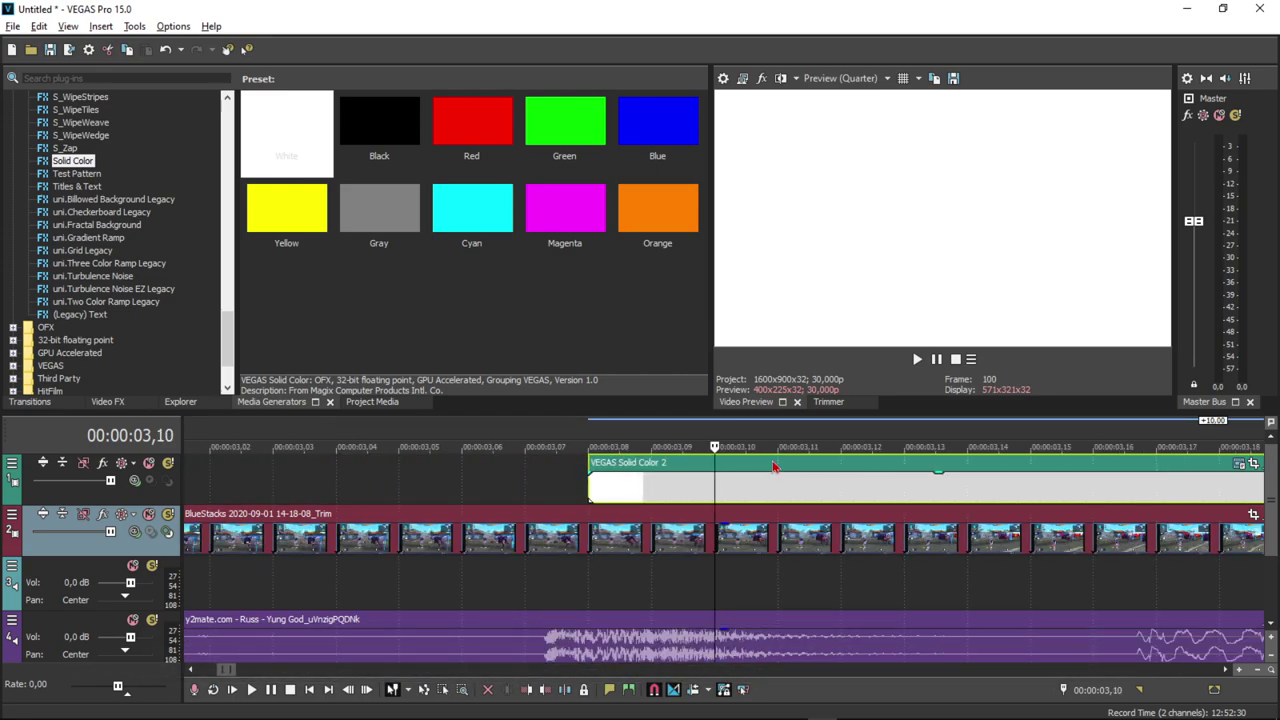
{"action": "scroll", "coordinate": [773, 467], "scroll_direction": "down", "scroll_amount": 2}
{"action": "key", "text": "s"}
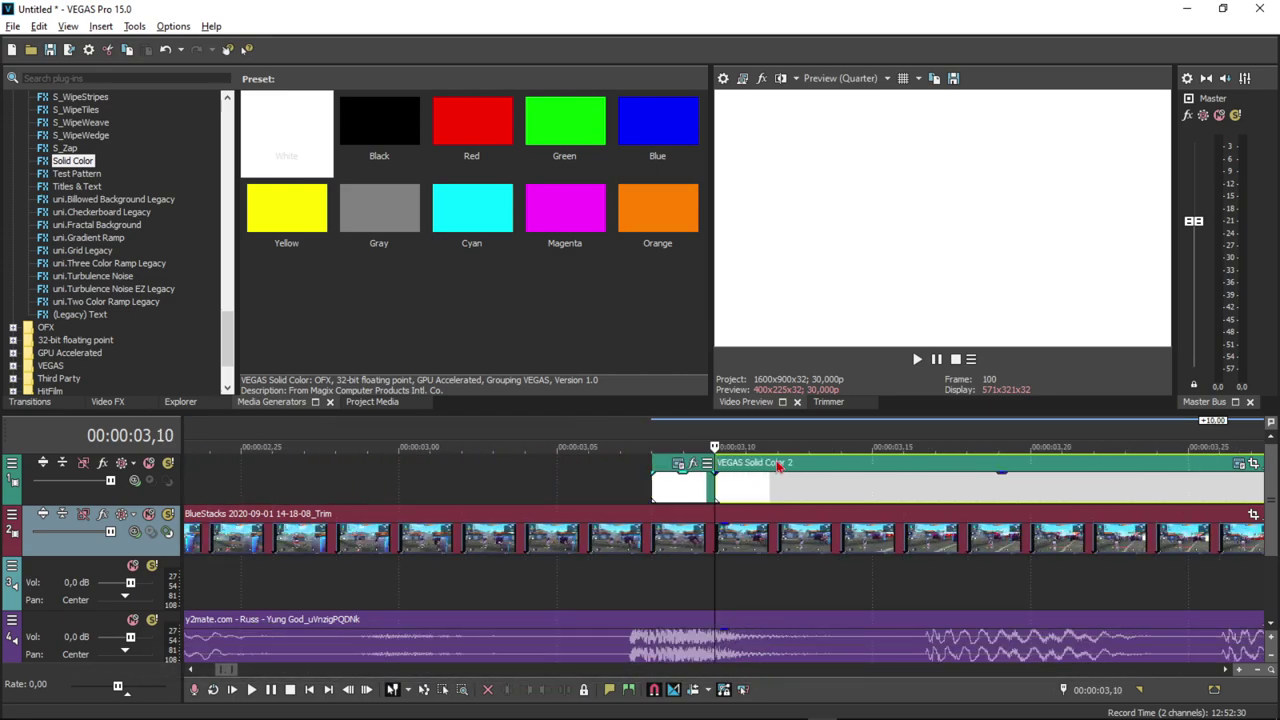
{"action": "left_click", "coordinate": [795, 490]}
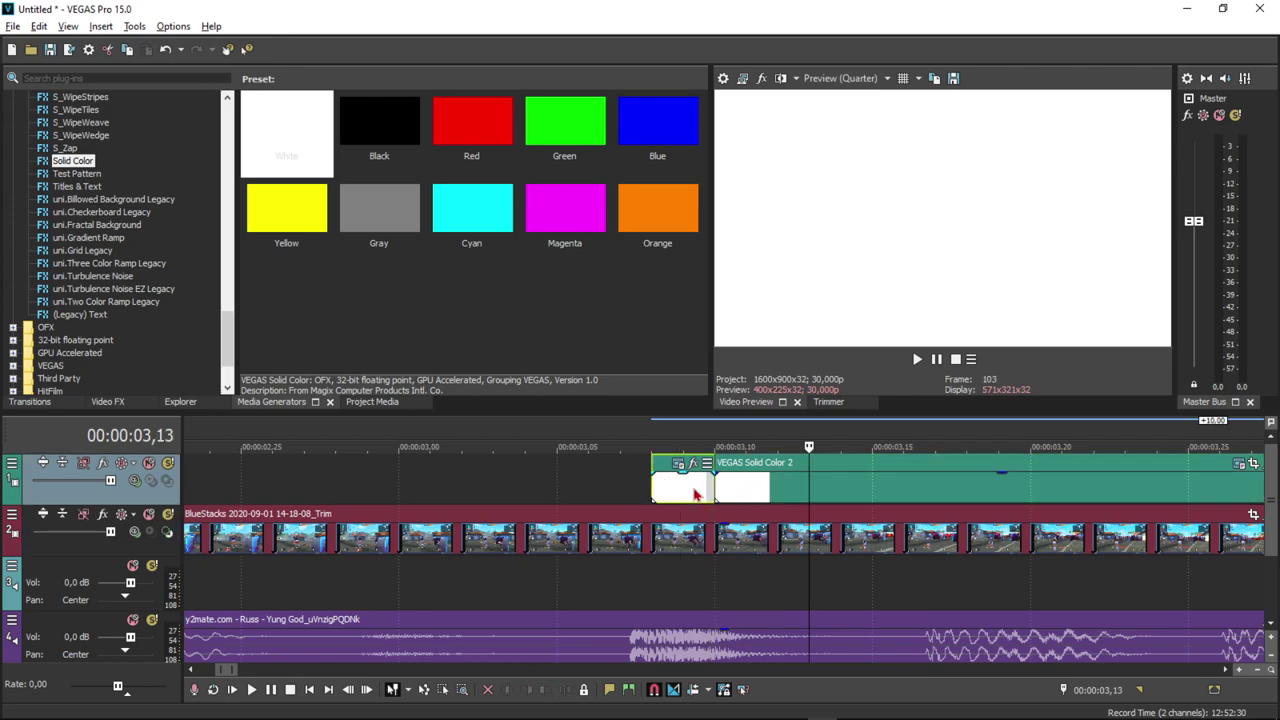
{"action": "key", "text": "Delete"}
{"action": "scroll", "coordinate": [578, 520], "scroll_direction": "down", "scroll_amount": 3}
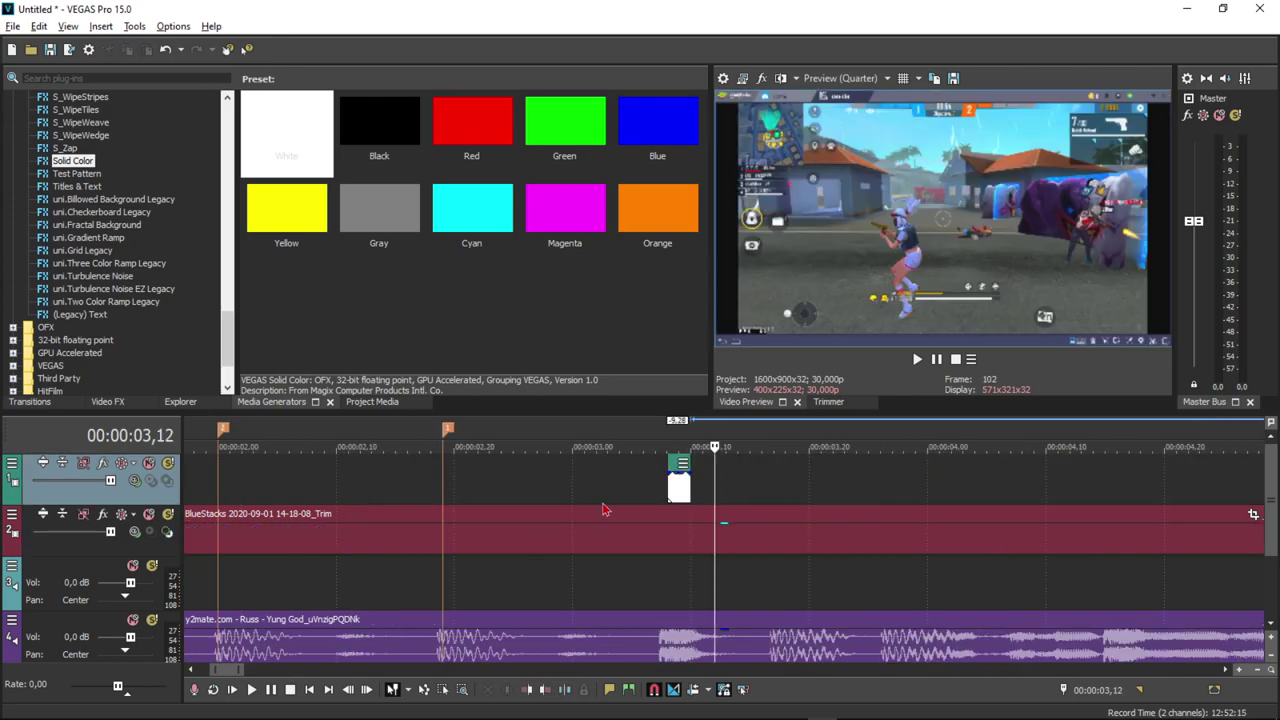
Step: Play back the white flash, move it one frame earlier to 00:00:03,07, and check it against the bass hit again
{"action": "left_click", "coordinate": [645, 472]}
{"action": "key", "text": "space"}
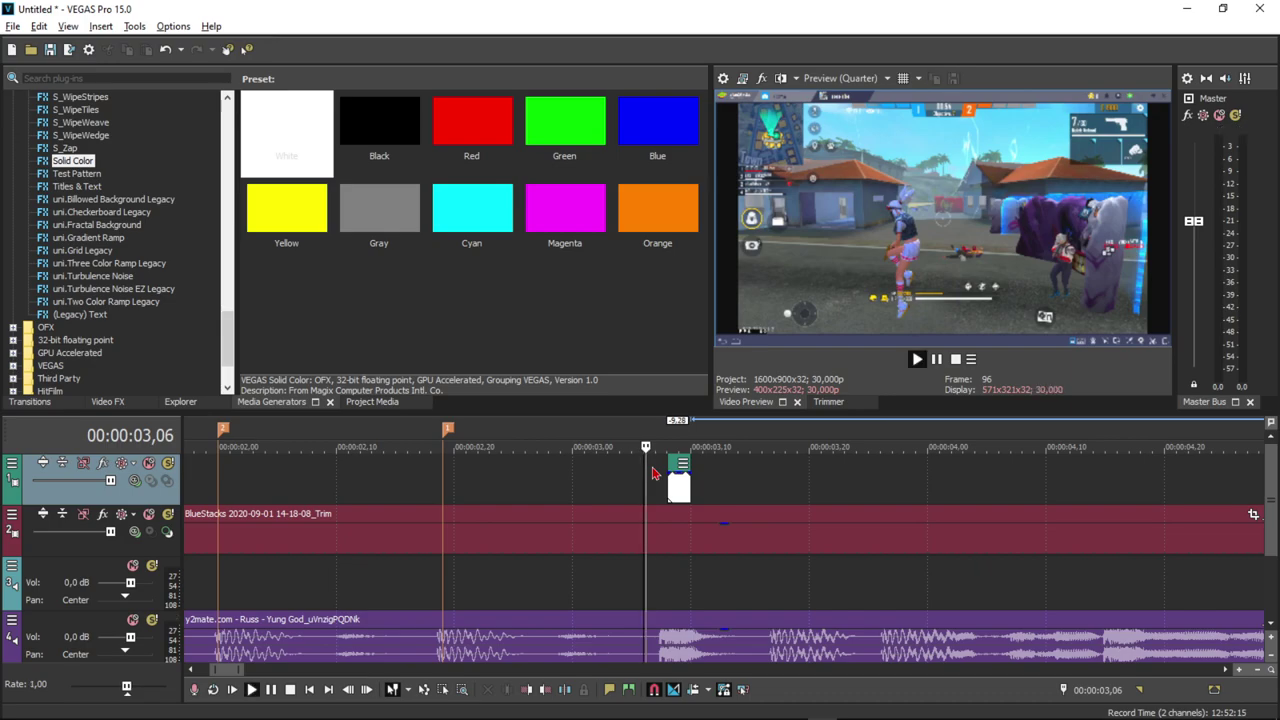
{"action": "key", "text": "space"}
{"action": "left_click_drag", "start_coordinate": [679, 483], "coordinate": [675, 496]}
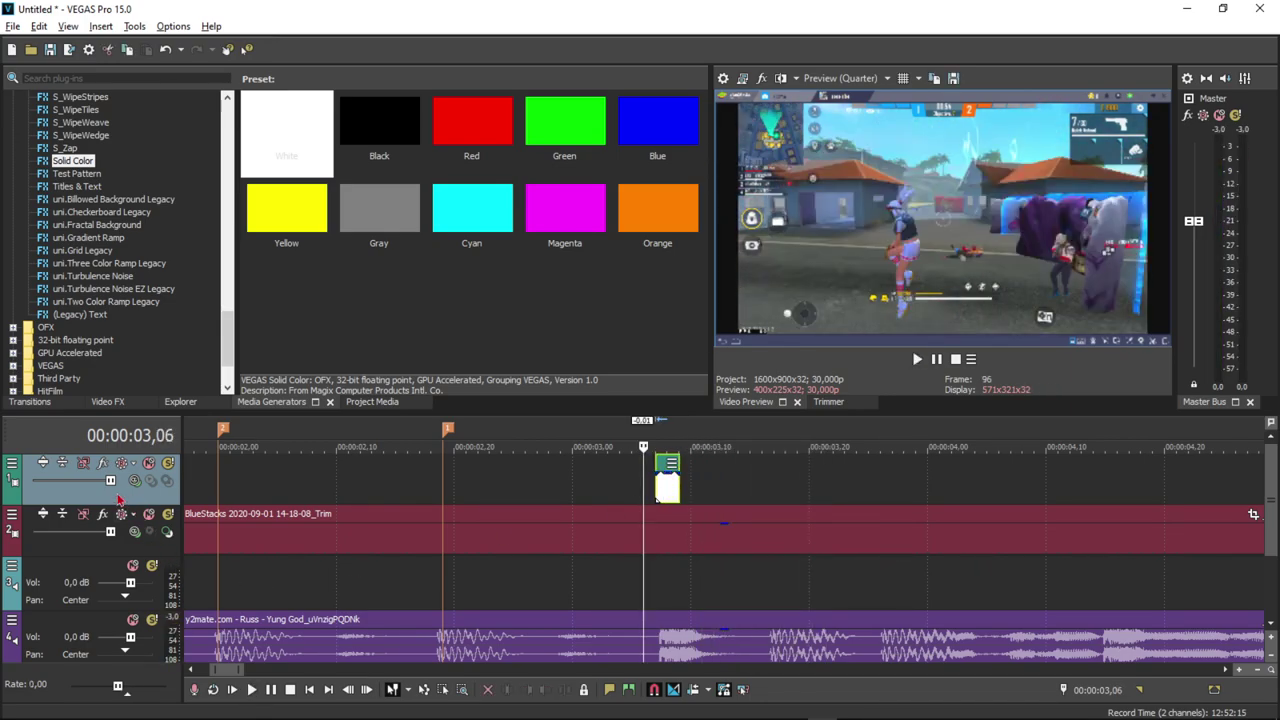
{"action": "left_click", "coordinate": [621, 490]}
{"action": "key", "text": "space"}
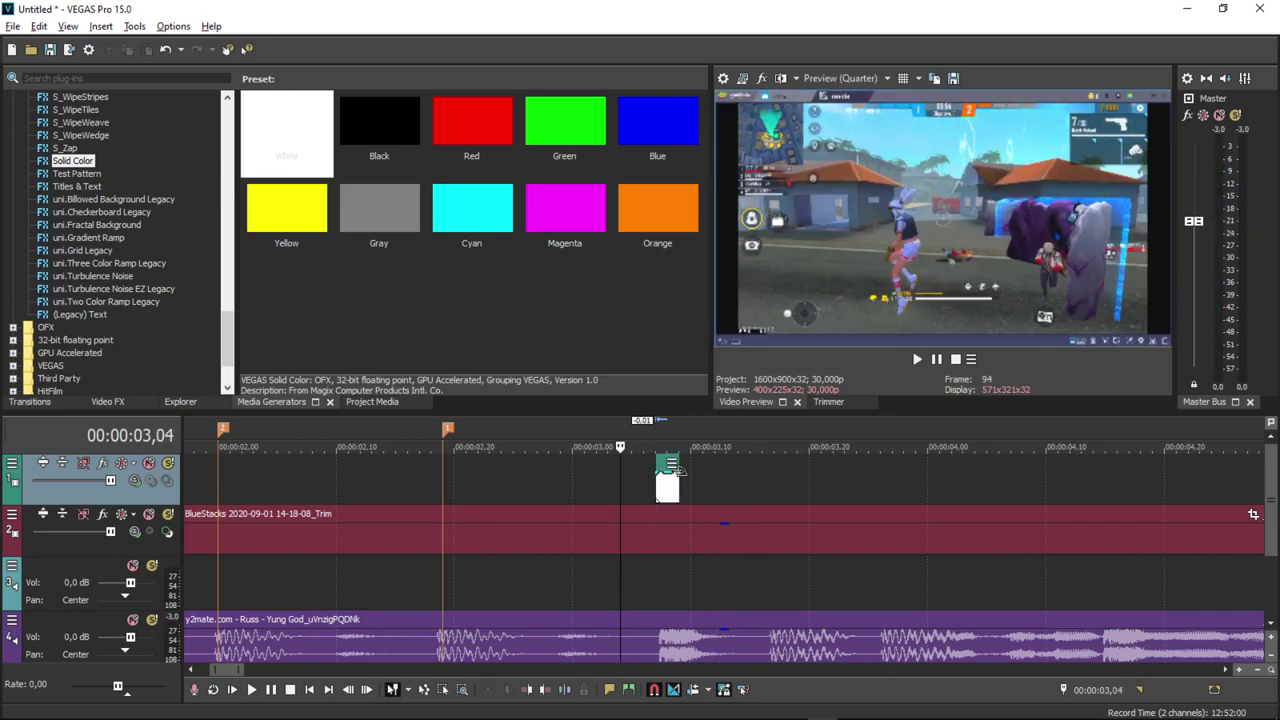
{"action": "key", "text": "space"}
Step: Try the white flash at about 52% and at 0% opacity, playing back each setting
{"action": "mouse_move", "coordinate": [111, 482]}
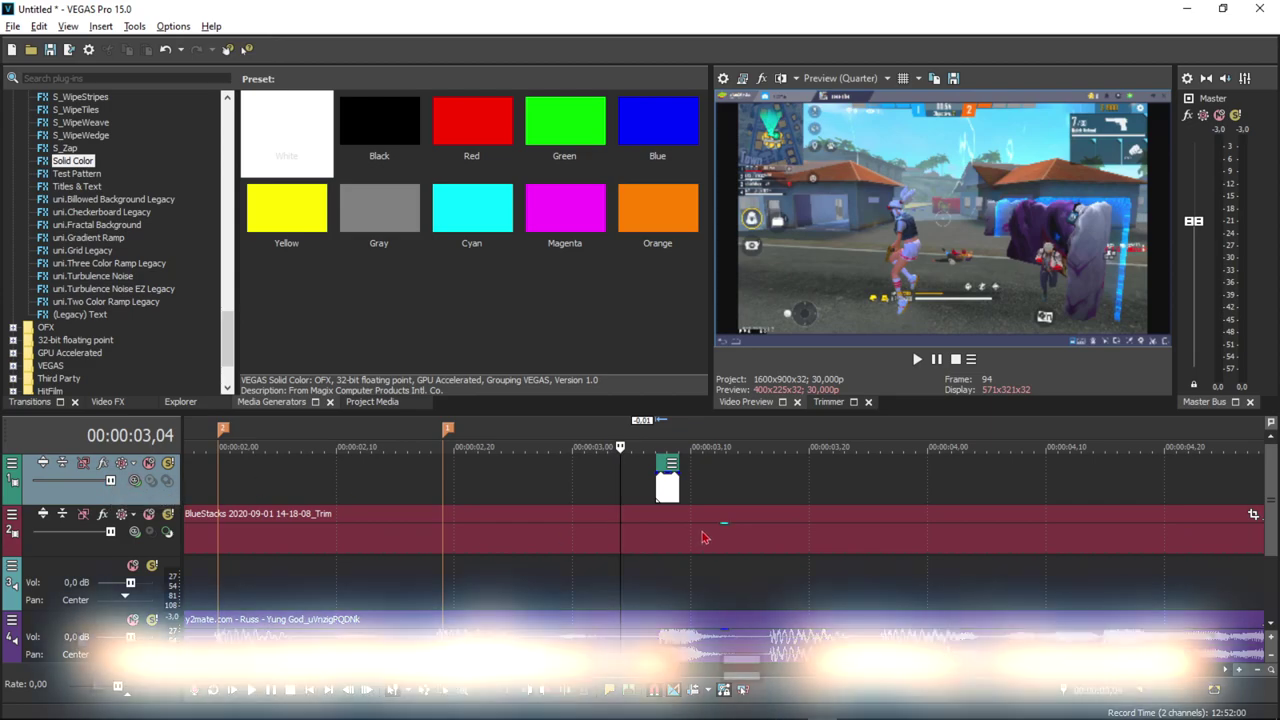
{"action": "scroll", "coordinate": [760, 507], "scroll_direction": "up", "scroll_amount": 3}
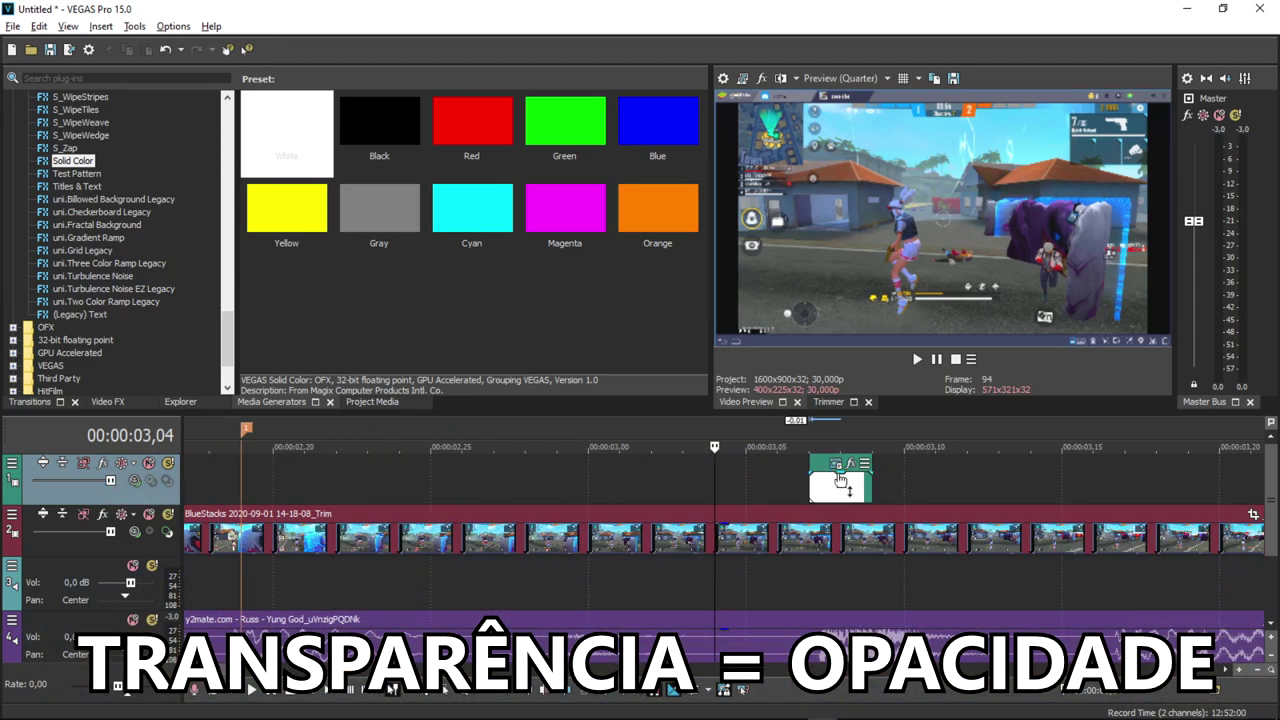
{"action": "left_click_drag", "start_coordinate": [839, 476], "coordinate": [841, 488]}
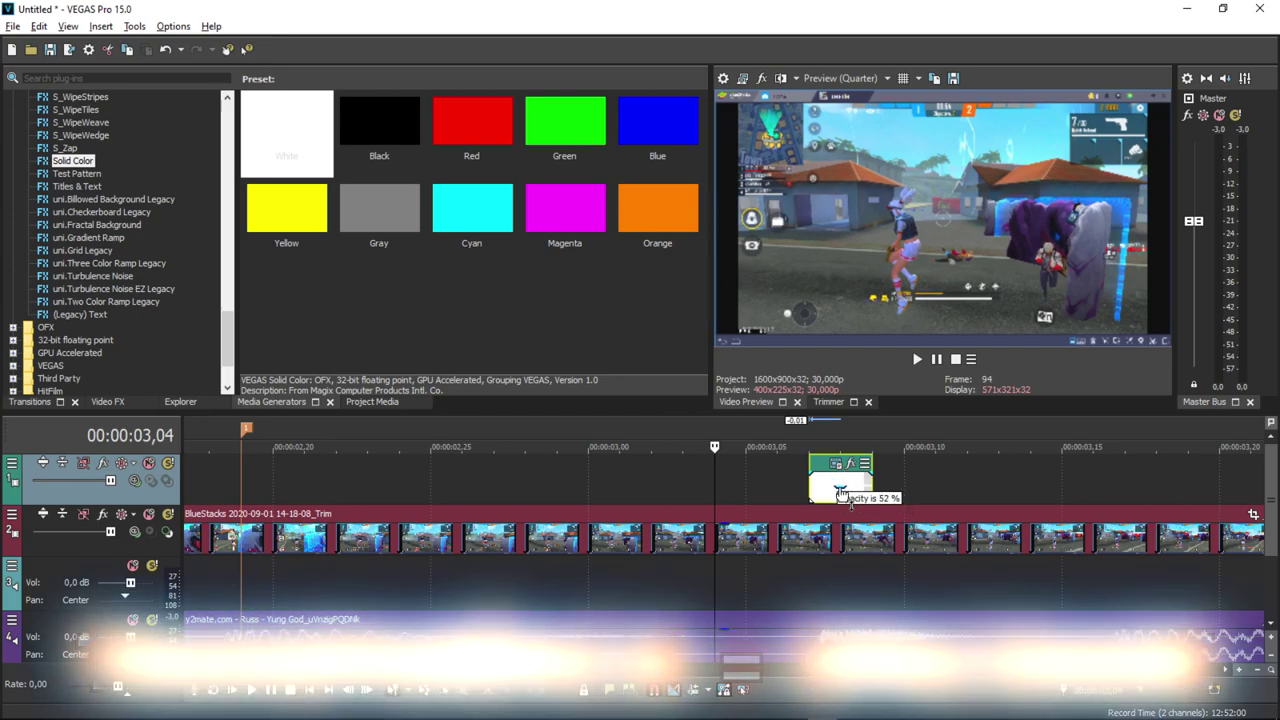
{"action": "key", "text": "space"}
{"action": "key", "text": "space"}
{"action": "left_click_drag", "start_coordinate": [828, 487], "coordinate": [838, 494]}
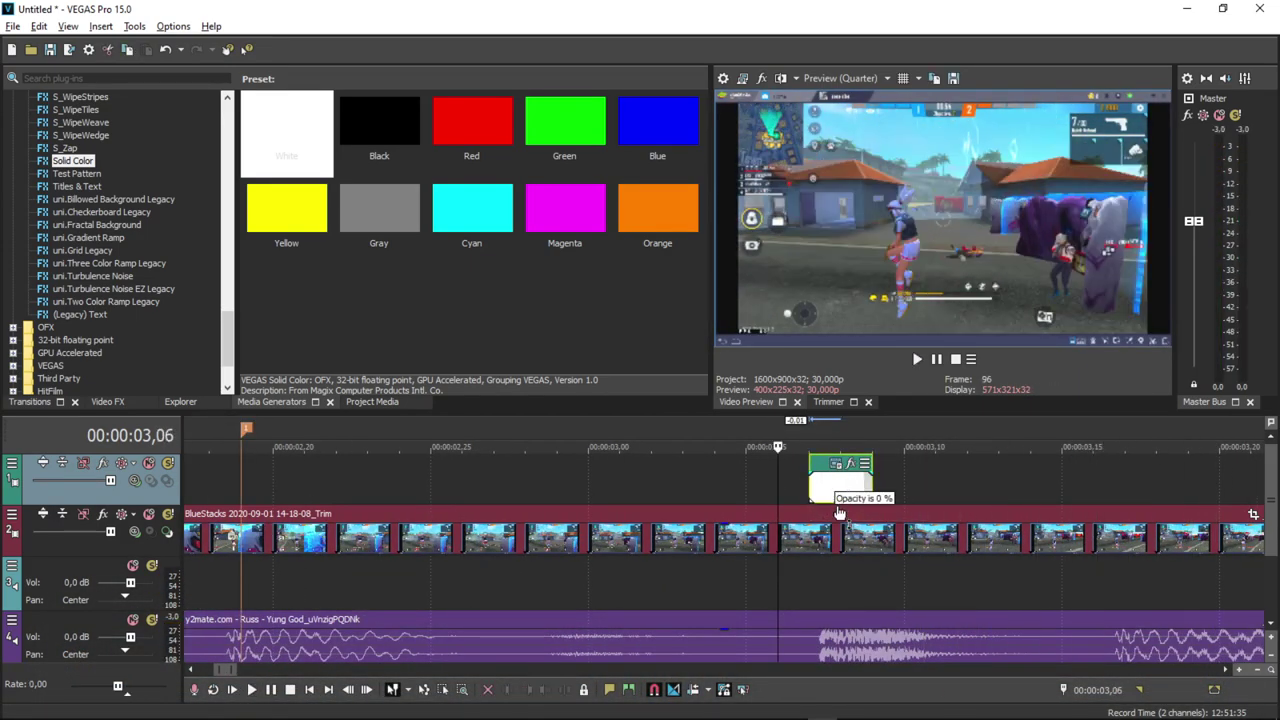
{"action": "left_click", "coordinate": [795, 482]}
{"action": "key", "text": "space"}
{"action": "key", "text": "space"}
Step: Set the white flash's opacity to about 63% and play it back
{"action": "left_click_drag", "start_coordinate": [840, 486], "coordinate": [848, 490]}
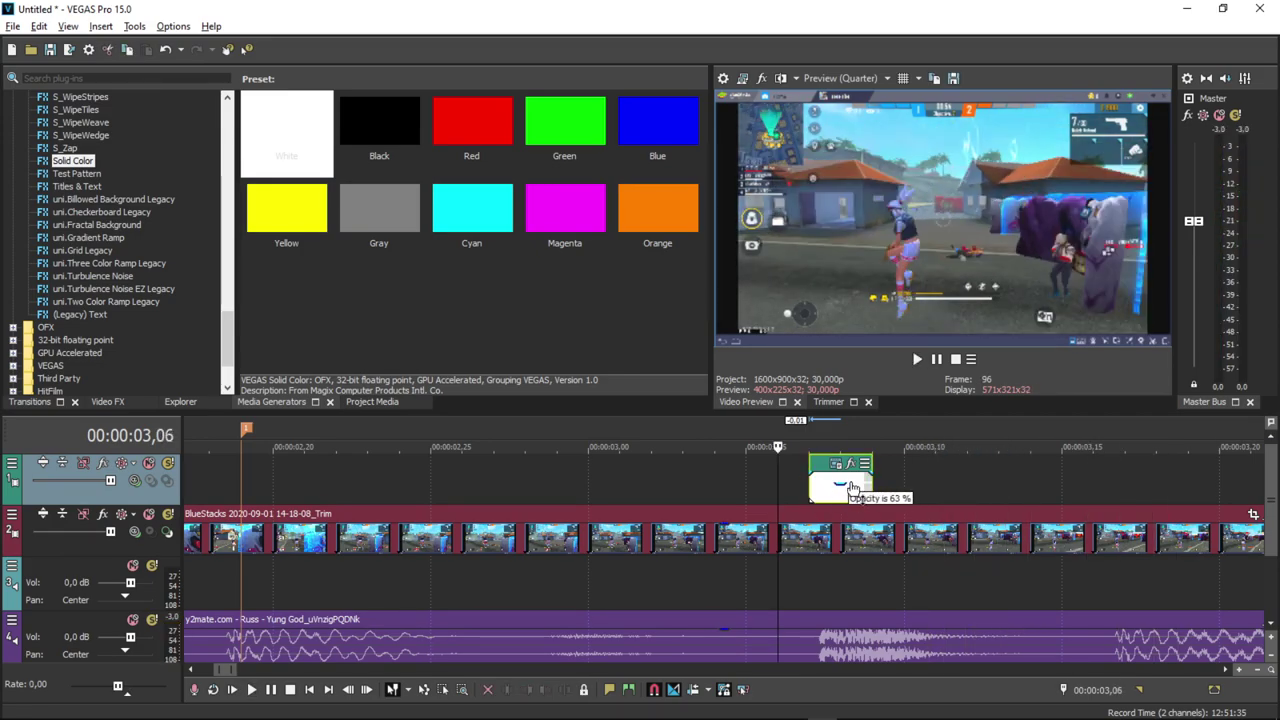
{"action": "left_click", "coordinate": [788, 479]}
{"action": "key", "text": "space"}
{"action": "key", "text": "space"}
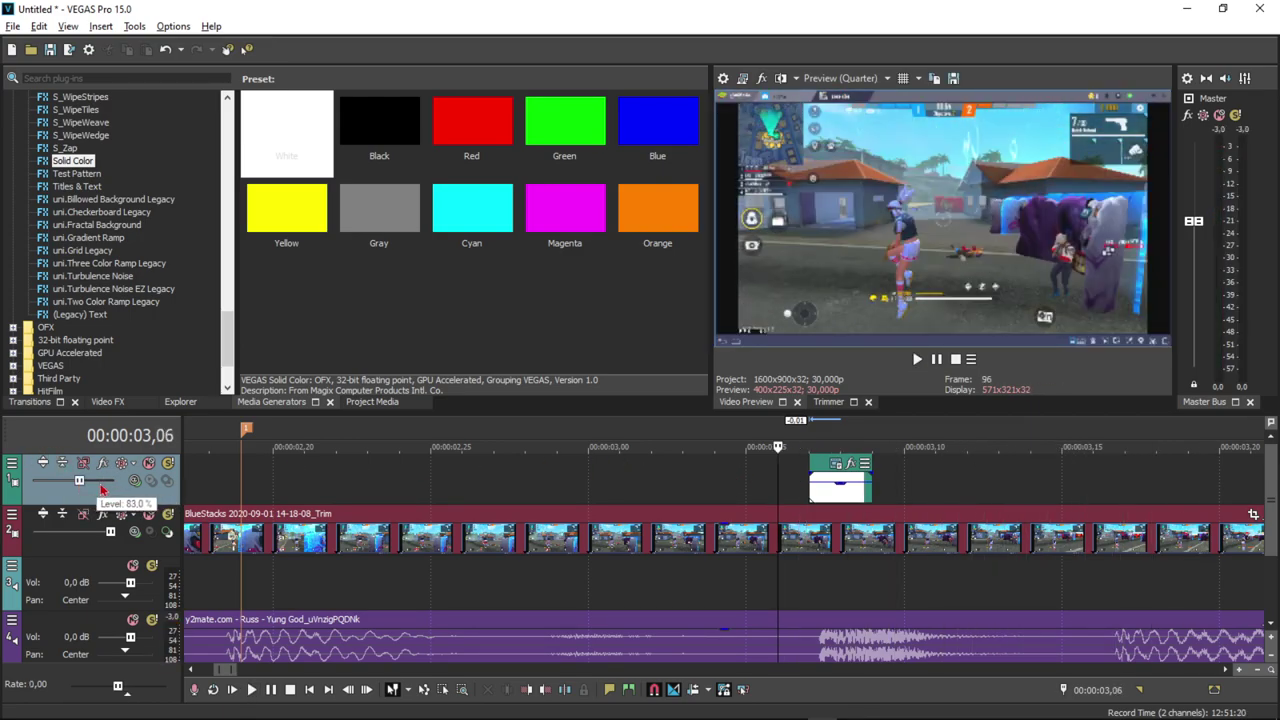
Step: Set the playhead to 00:00:02,19, at beat marker 1
{"action": "scroll", "coordinate": [720, 590], "scroll_direction": "down", "scroll_amount": 6}
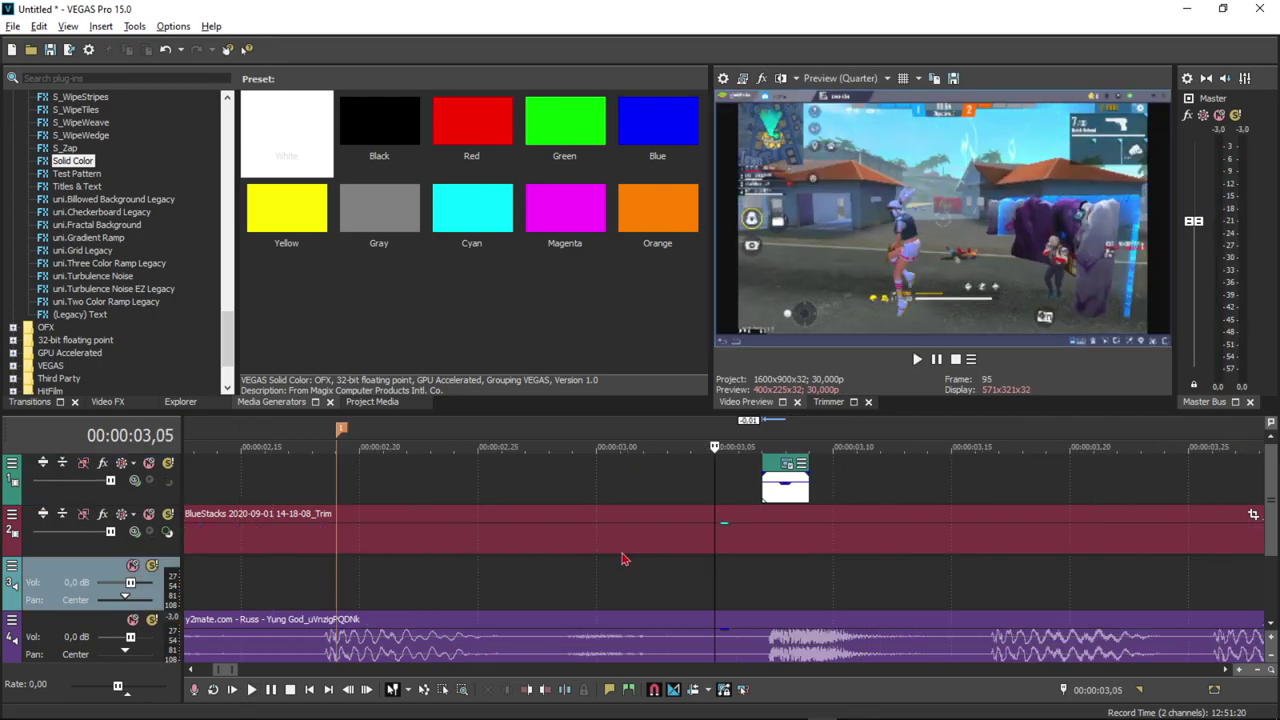
{"action": "key", "text": "Right"}
{"action": "scroll", "coordinate": [670, 585], "scroll_direction": "down", "scroll_amount": 3}
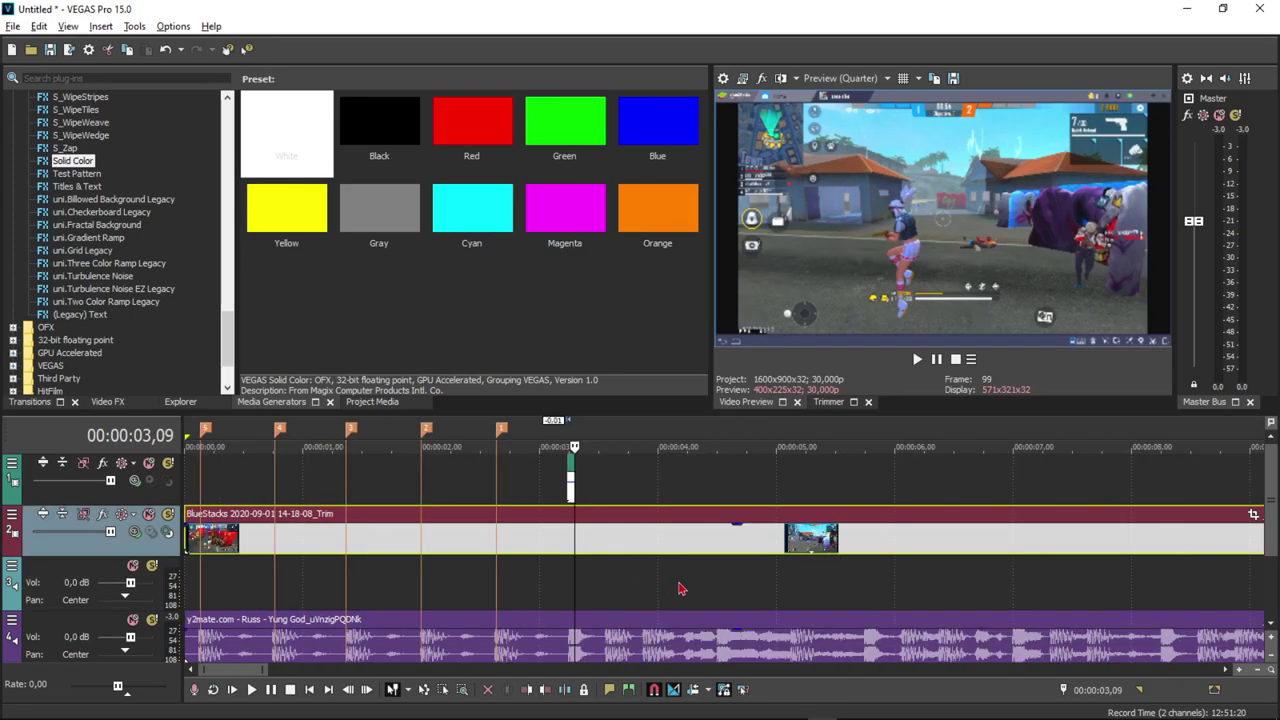
{"action": "left_click_drag", "start_coordinate": [227, 482], "coordinate": [376, 472]}
{"action": "left_click", "coordinate": [420, 463]}
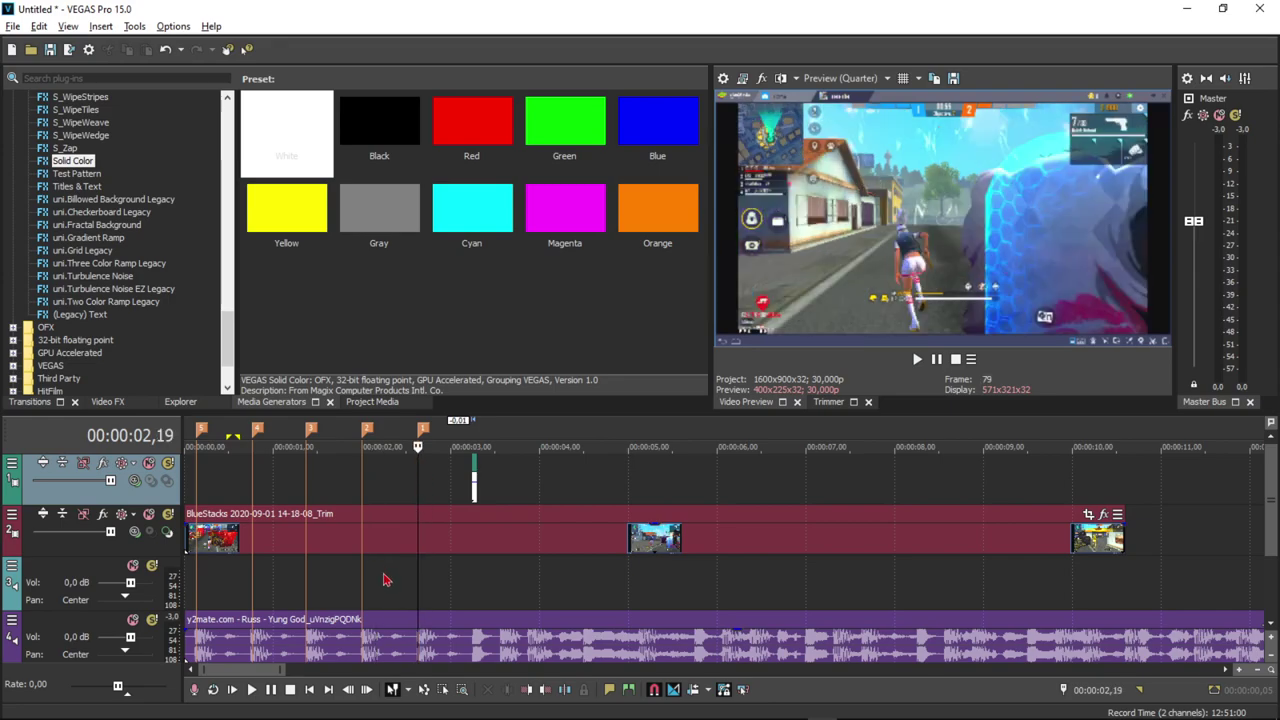
Step: Browse the video effects and show the presets of S_FilmEffect
{"action": "left_click", "coordinate": [110, 404]}
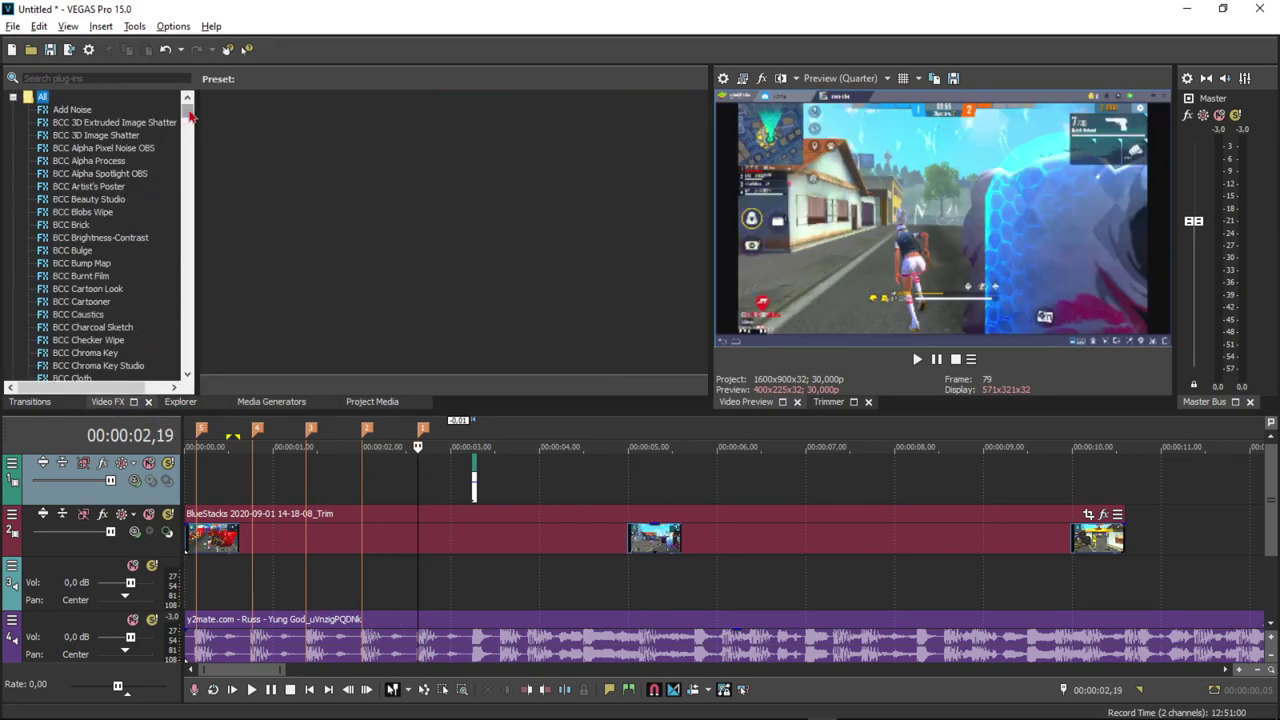
{"action": "left_click_drag", "start_coordinate": [190, 117], "coordinate": [172, 244]}
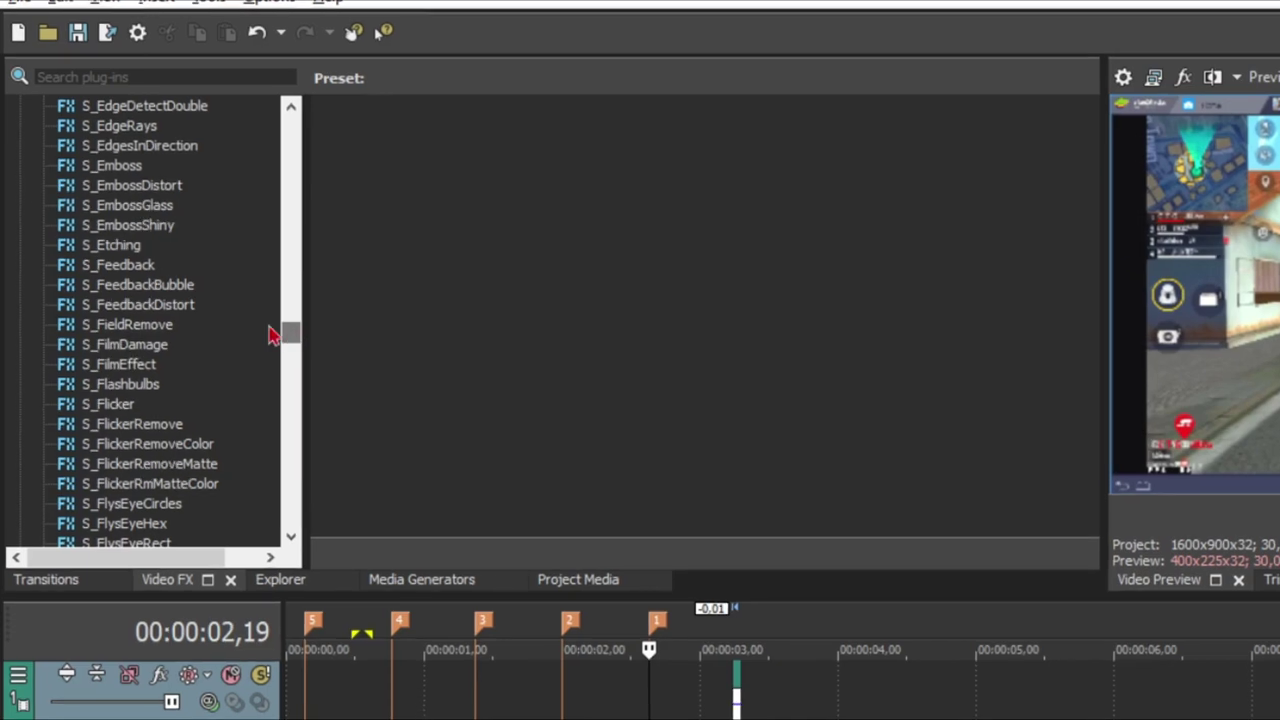
{"action": "left_click", "coordinate": [135, 366]}
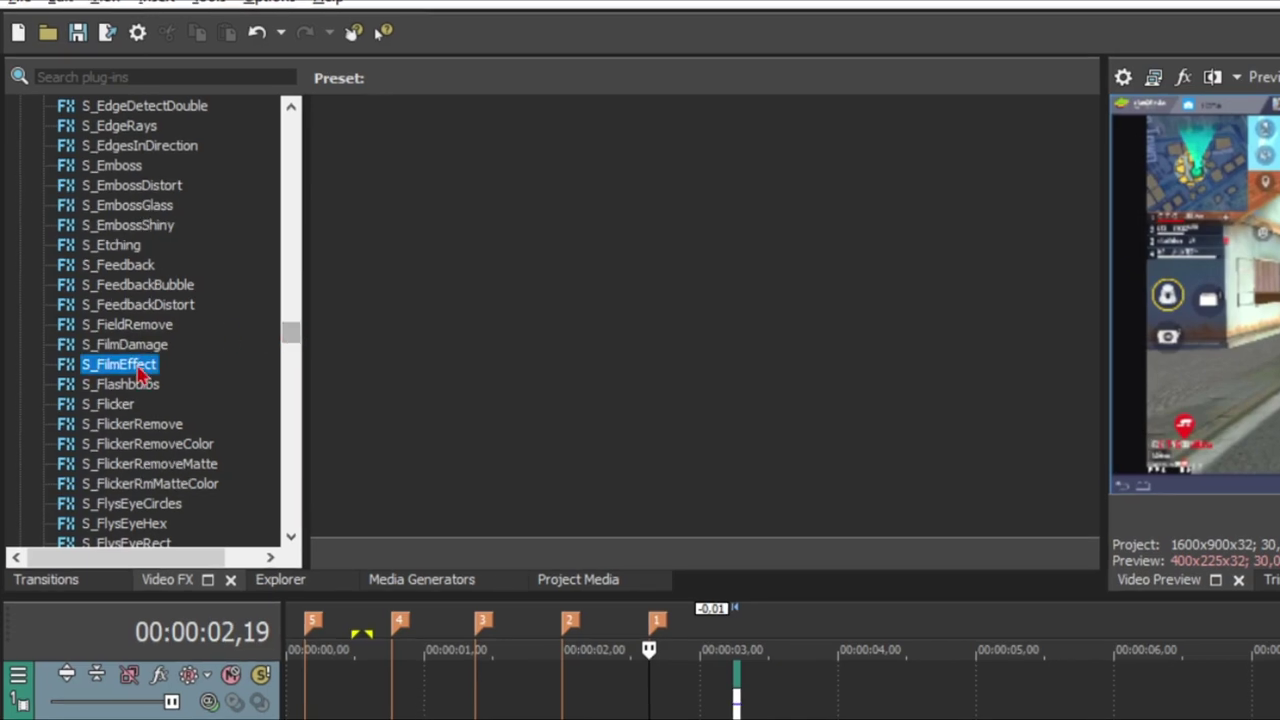
Step: Find the S_Shake video effect and apply its default preset to the gameplay clip
{"action": "left_click_drag", "start_coordinate": [294, 337], "coordinate": [294, 354]}
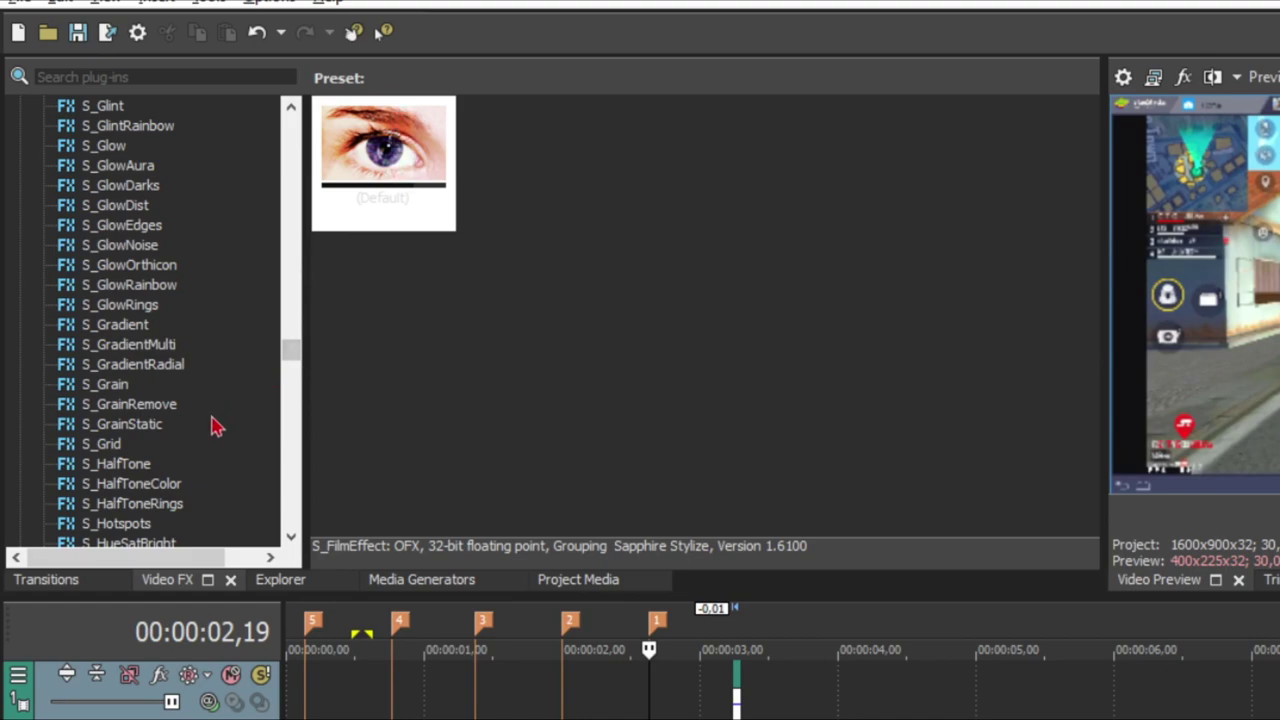
{"action": "scroll", "coordinate": [217, 418], "scroll_direction": "down", "scroll_amount": 12}
{"action": "scroll", "coordinate": [178, 424], "scroll_direction": "down", "scroll_amount": 3}
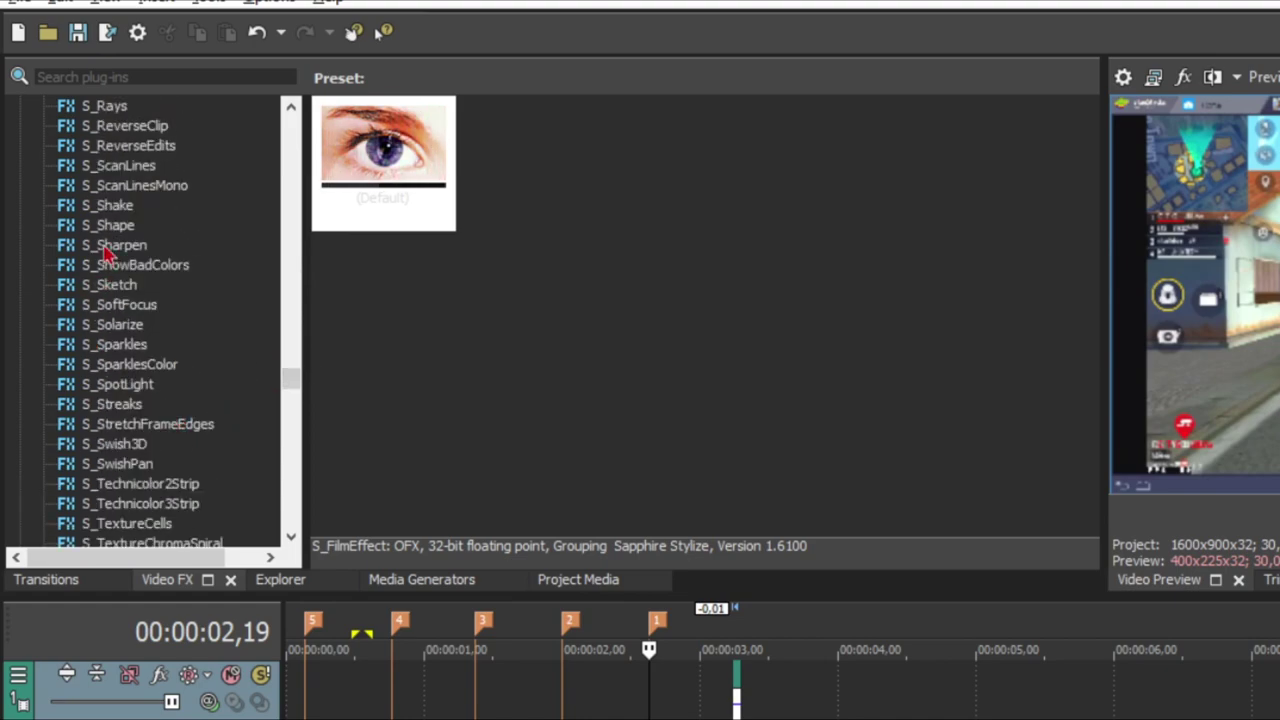
{"action": "left_click", "coordinate": [107, 205]}
{"action": "left_click", "coordinate": [396, 172]}
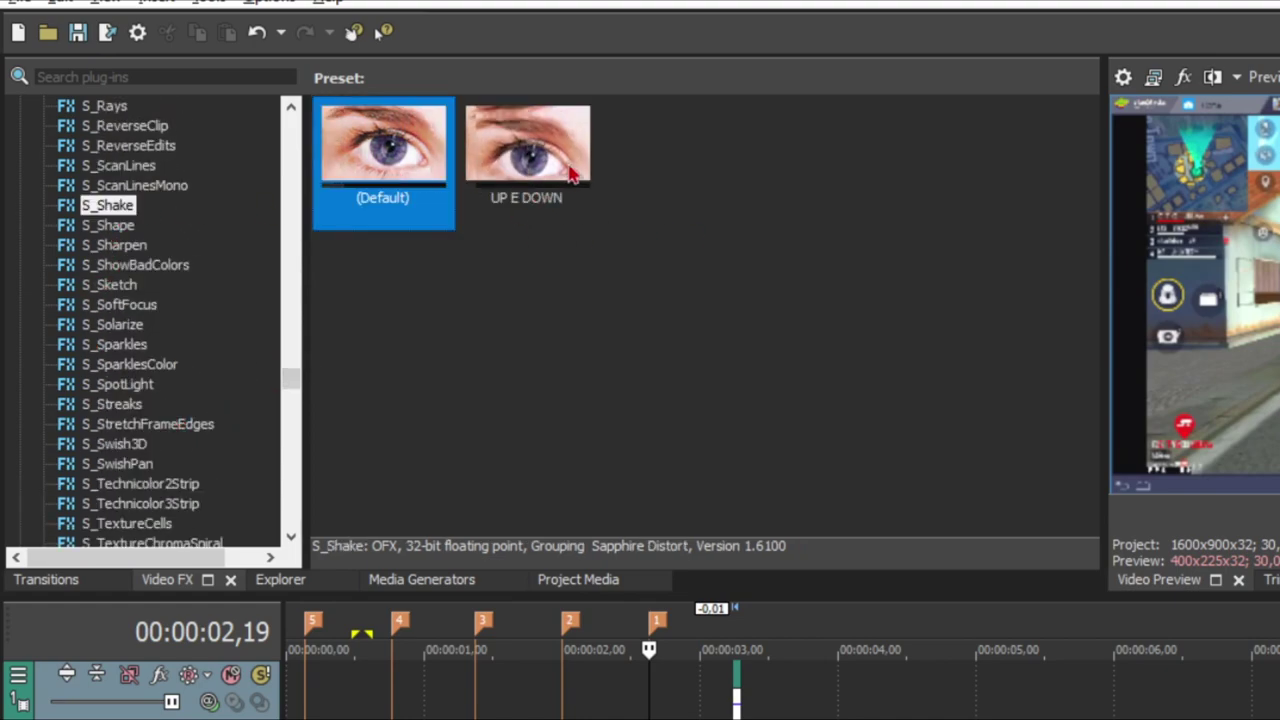
{"action": "left_click", "coordinate": [565, 165]}
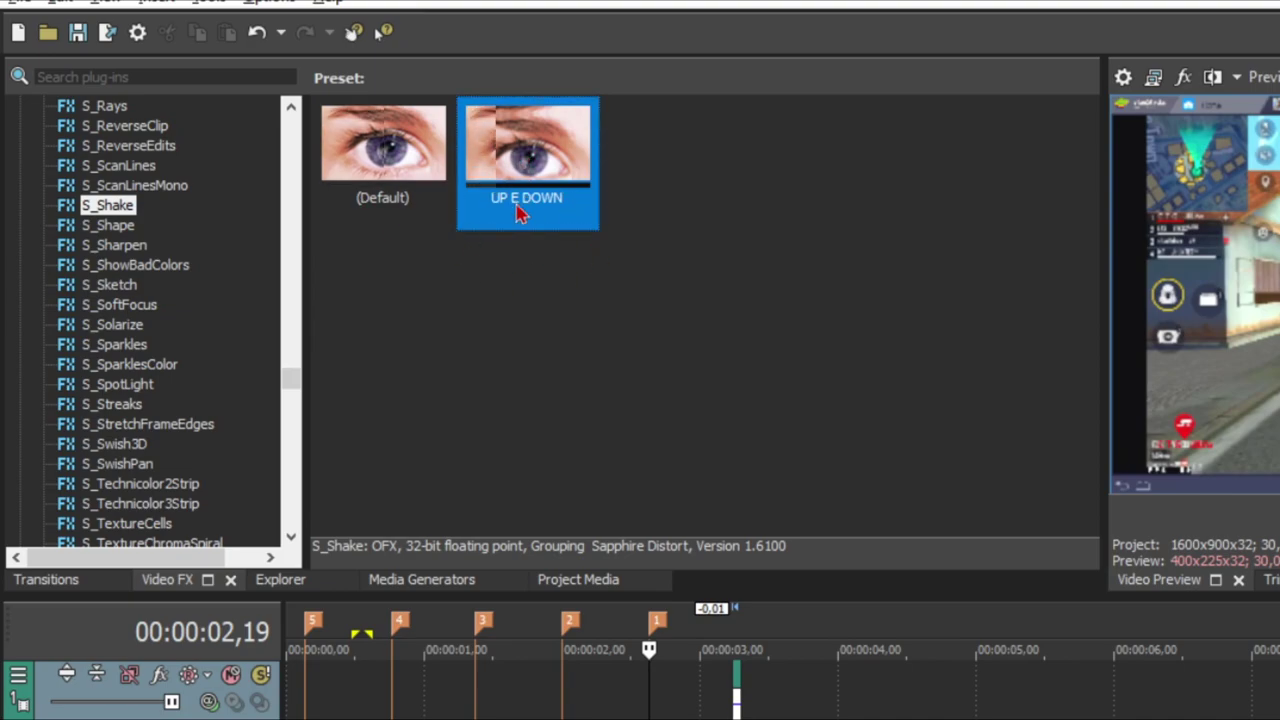
{"action": "left_click", "coordinate": [410, 212]}
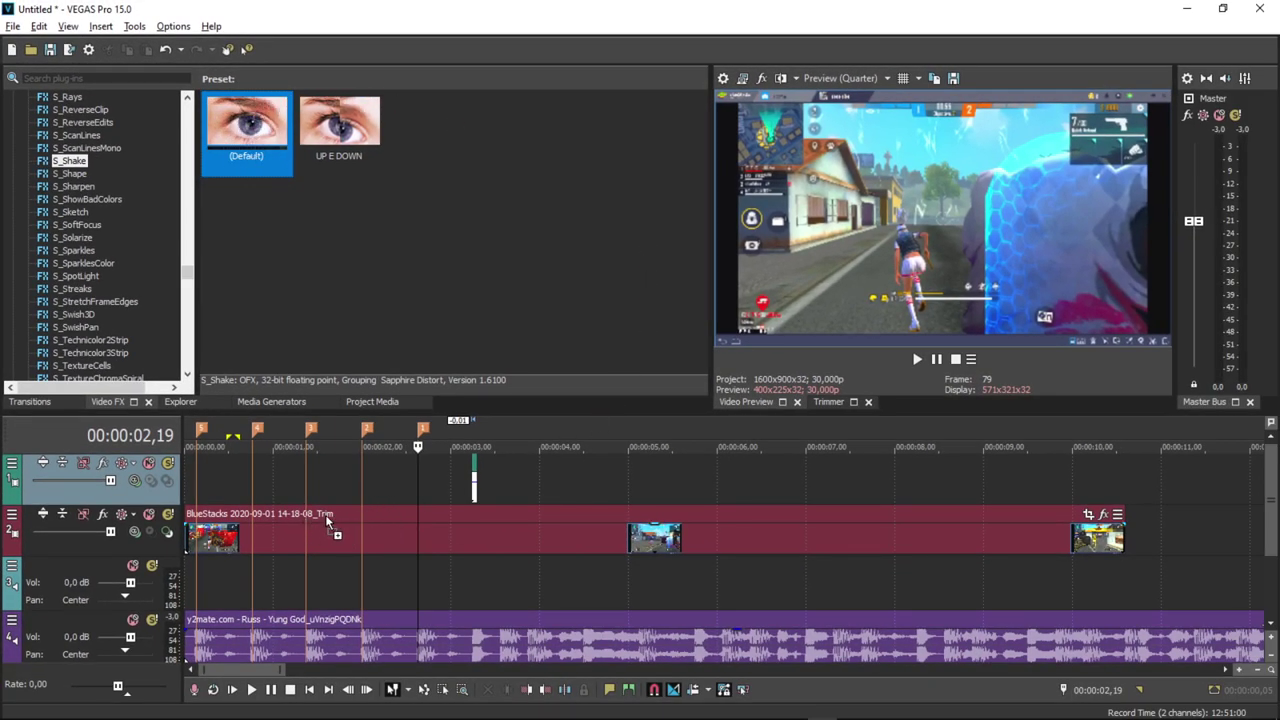
{"action": "left_click_drag", "start_coordinate": [325, 514], "coordinate": [360, 510]}
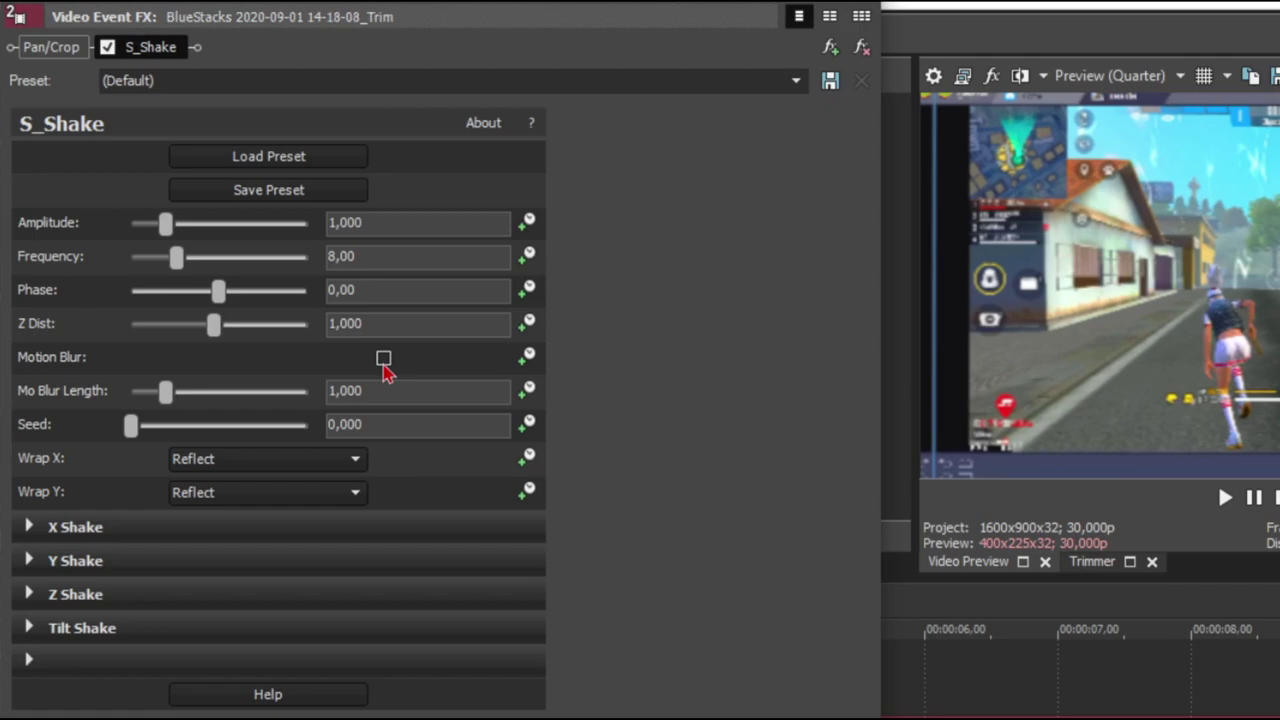
Step: Enable motion blur in S_Shake and set the motion blur length to 2,000
{"action": "left_click", "coordinate": [383, 360]}
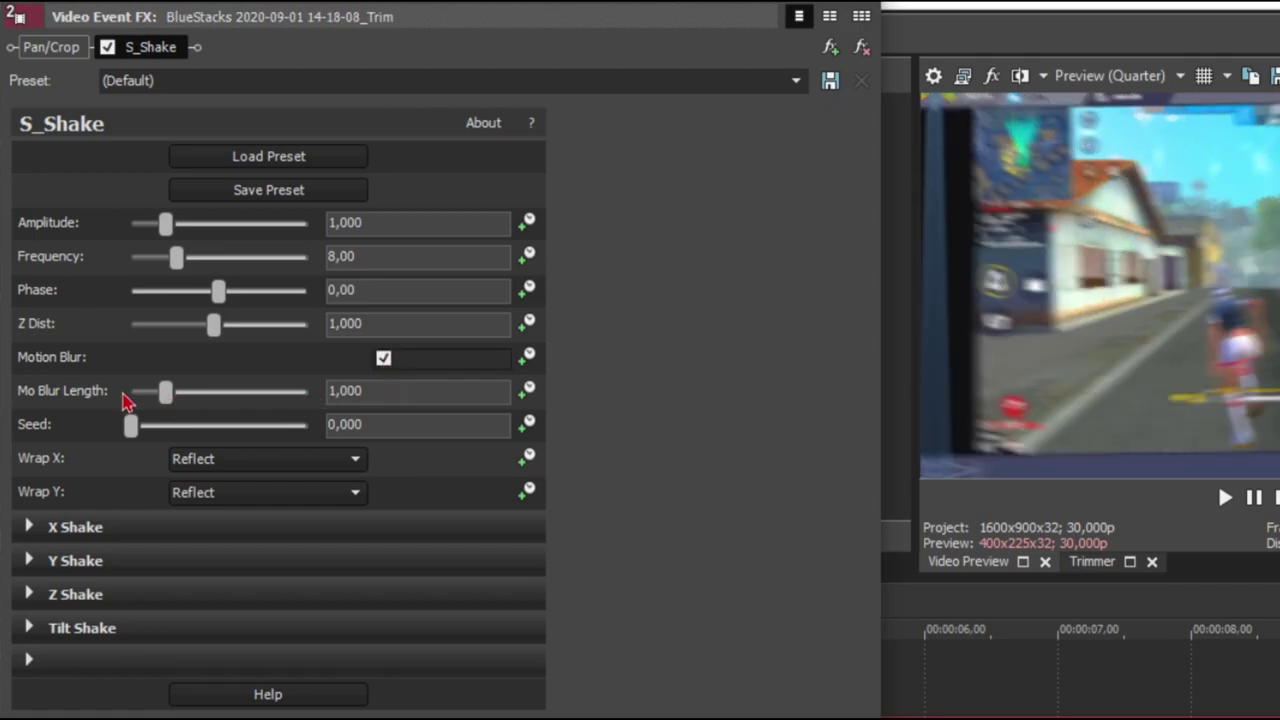
{"action": "left_click", "coordinate": [166, 390]}
{"action": "left_click_drag", "start_coordinate": [166, 383], "coordinate": [243, 345]}
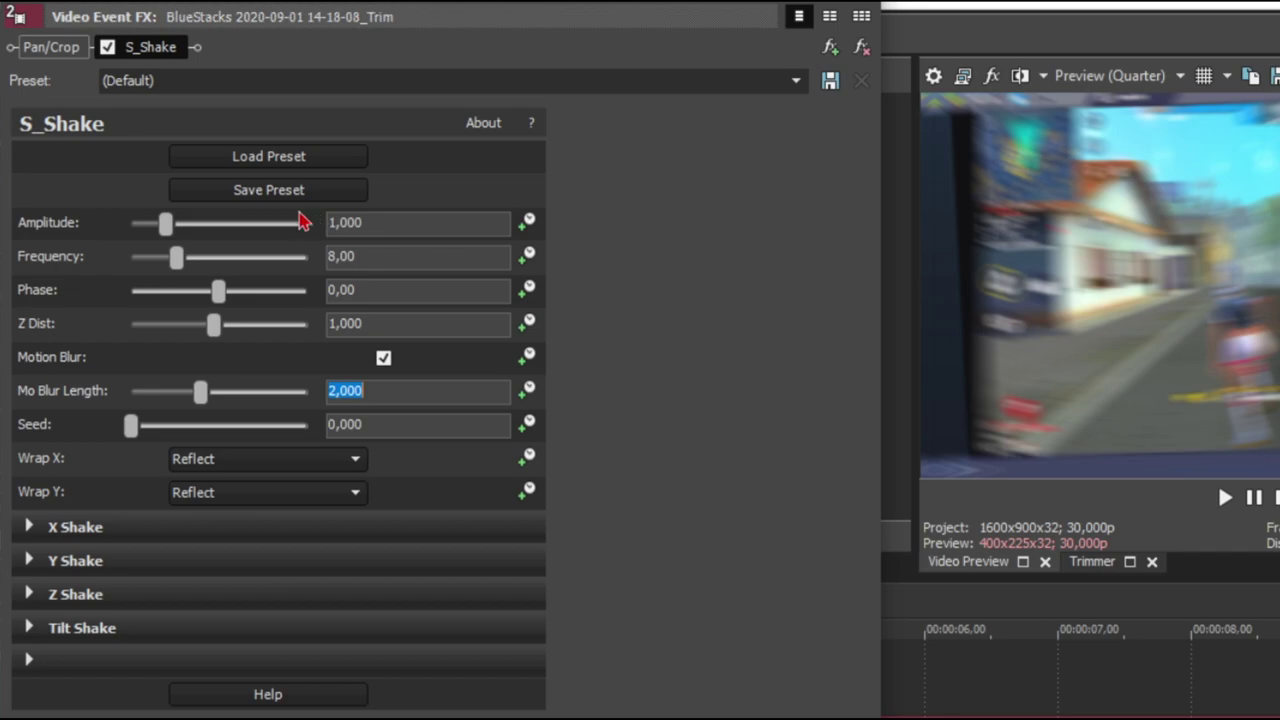
Step: Set S_Shake's amplitude to 0,5 and its frequency to 5
{"action": "mouse_move", "coordinate": [166, 224]}
{"action": "left_mouse_down"}
{"action": "mouse_move", "coordinate": [243, 232]}
{"action": "mouse_move", "coordinate": [158, 223]}
{"action": "left_mouse_up"}
{"action": "left_click_drag", "start_coordinate": [379, 223], "coordinate": [285, 222]}
{"action": "type", "text": "0"}
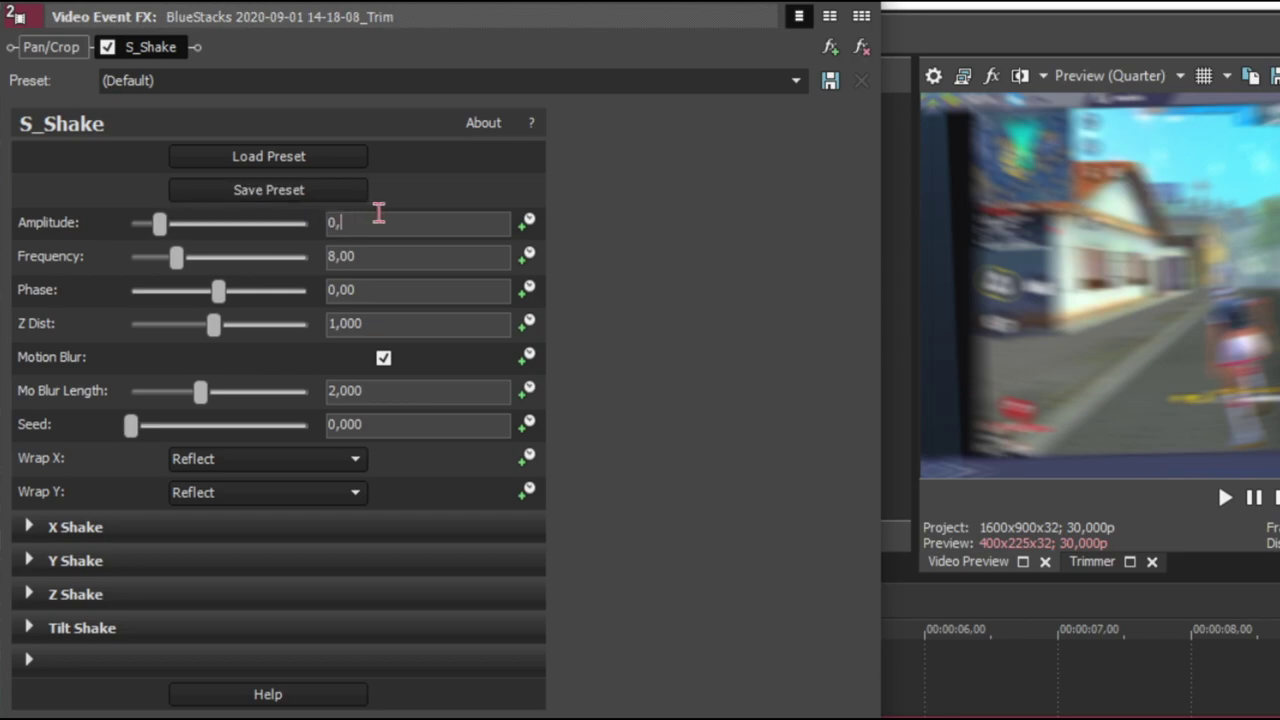
{"action": "type", "text": ",5"}
{"action": "left_click", "coordinate": [396, 258]}
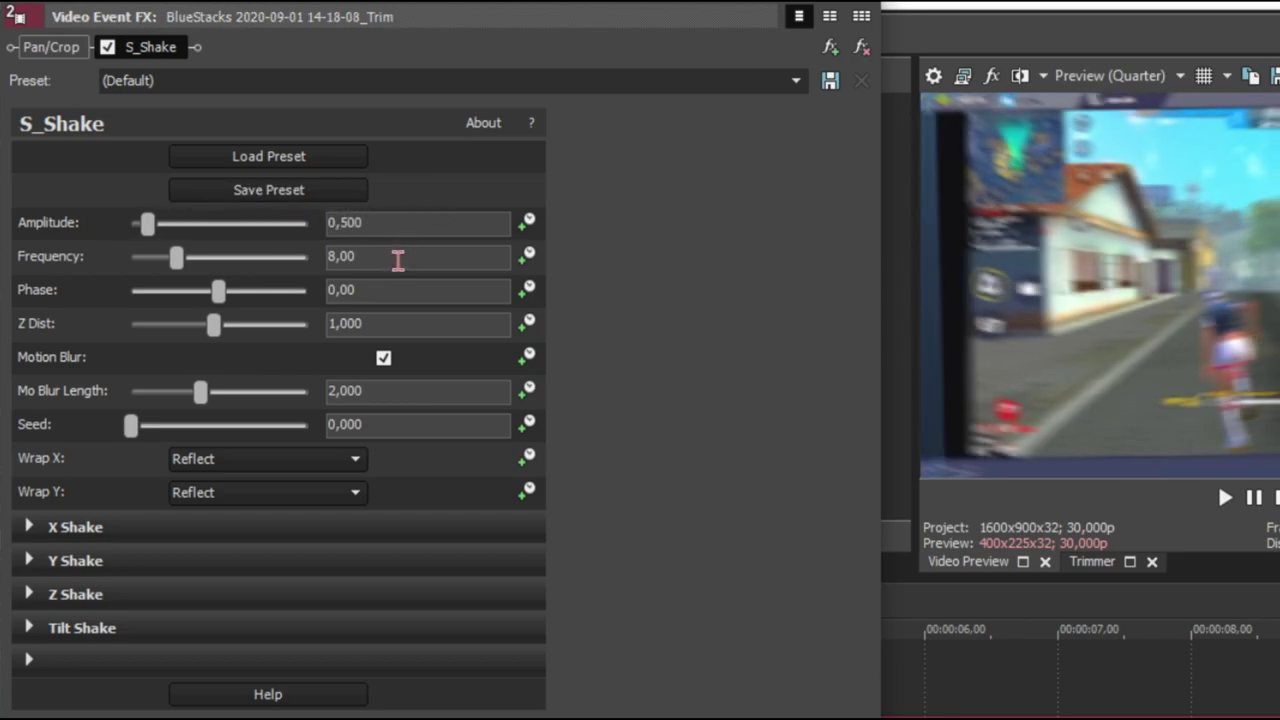
{"action": "left_click_drag", "start_coordinate": [397, 259], "coordinate": [254, 272]}
{"action": "type", "text": "5"}
{"action": "key", "text": "Return"}
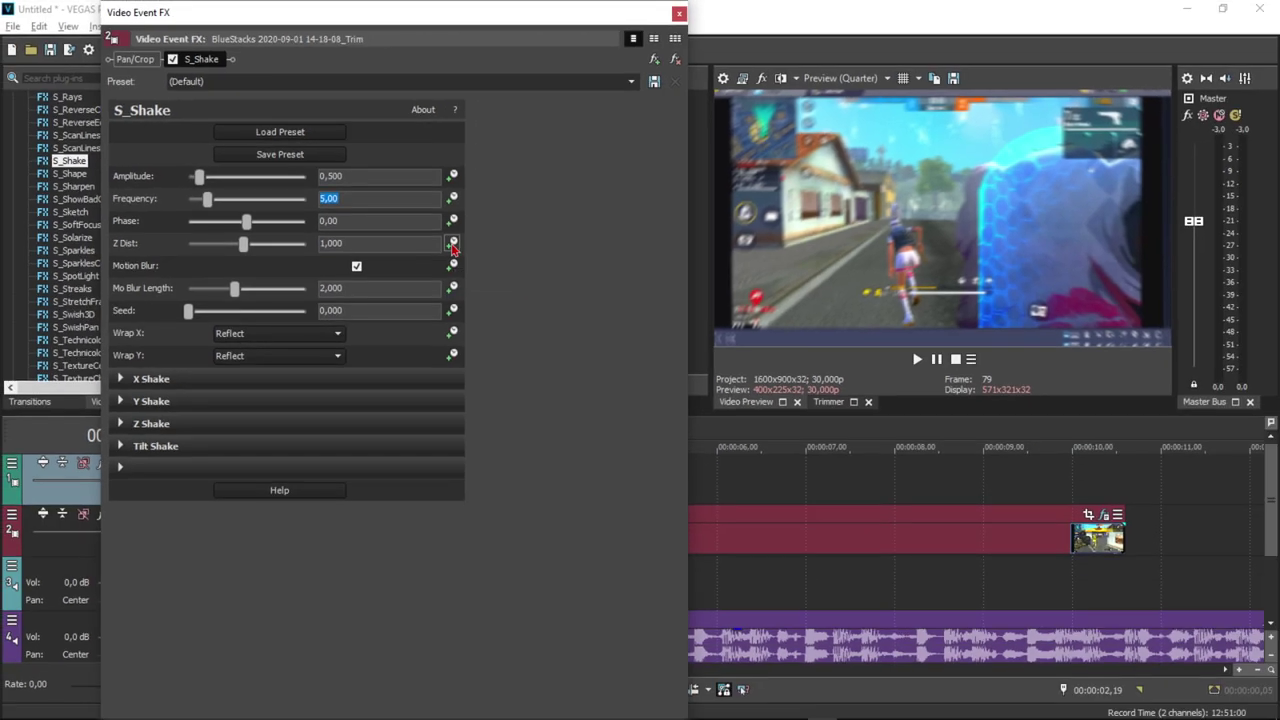
Step: Turn on keyframe animation for S_Shake's Z Dist and Amplitude and move the effect window clear of the timeline's beat markers
{"action": "left_click", "coordinate": [498, 292]}
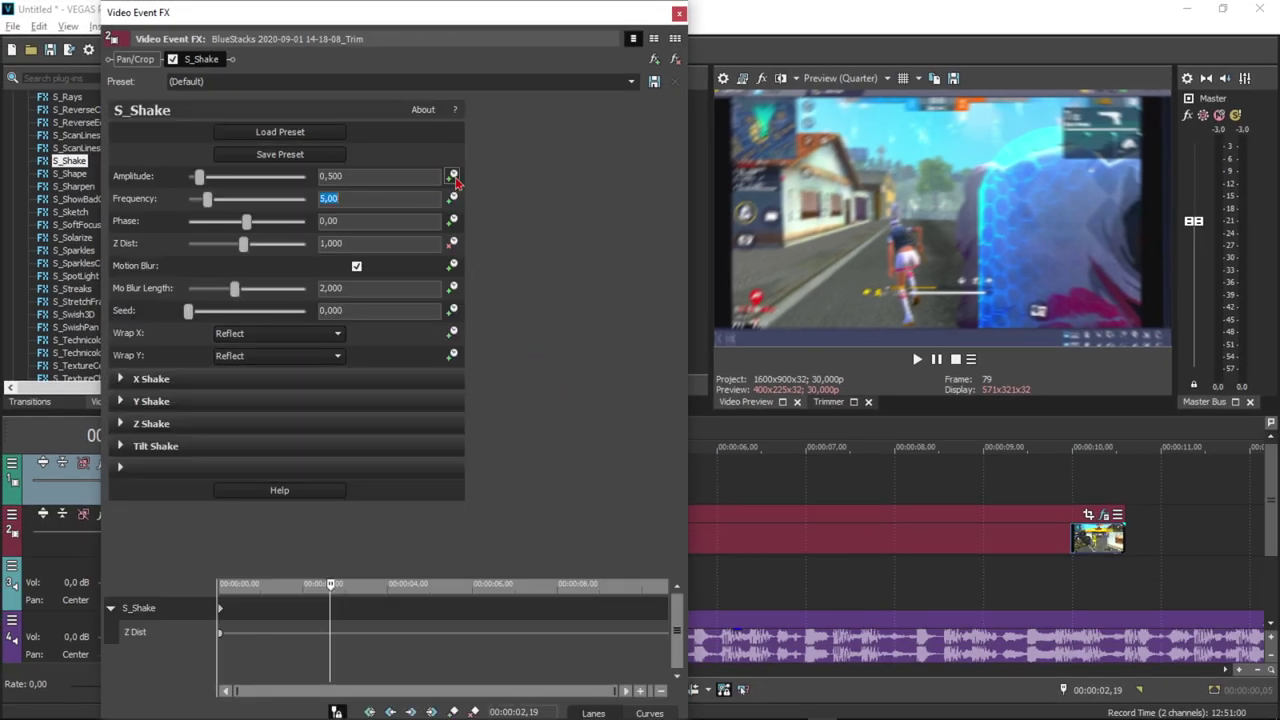
{"action": "left_click", "coordinate": [452, 176]}
{"action": "left_click_drag", "start_coordinate": [330, 22], "coordinate": [904, 22]}
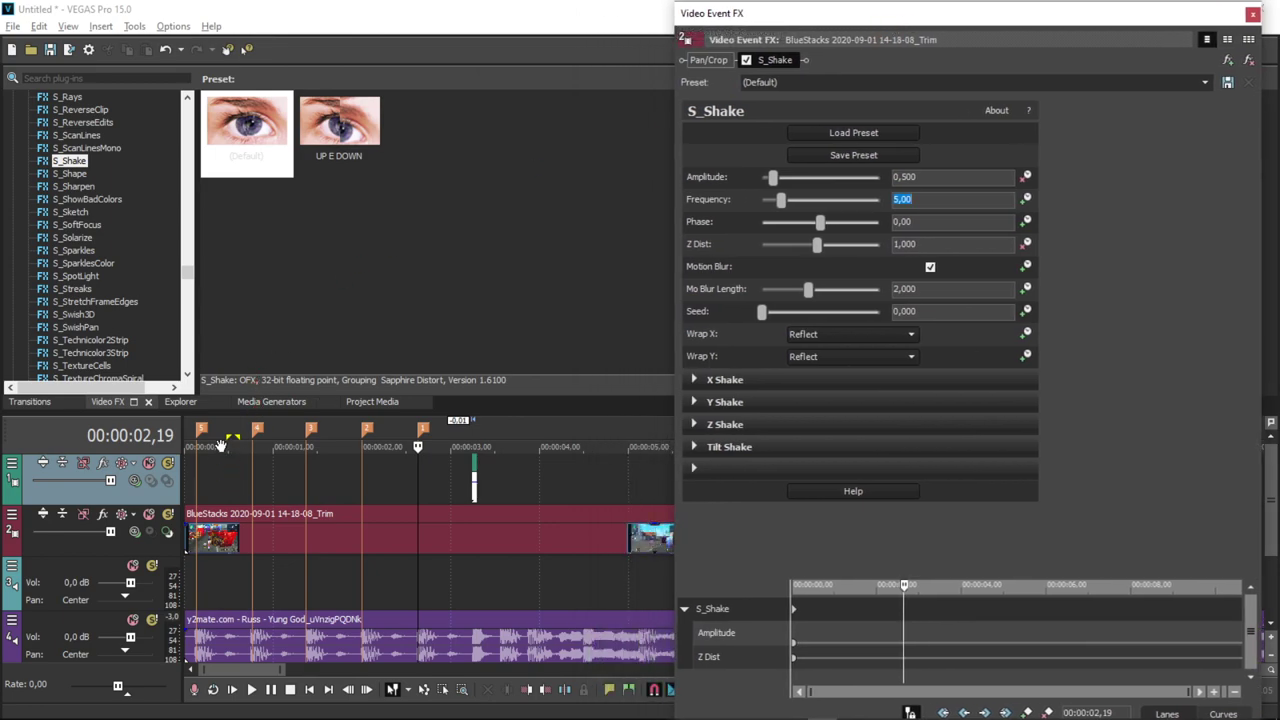
Step: Put the cursor on the first beat marker at 00:00:00,04 and show S_Shake's keyframe timeline at single-frame scale
{"action": "left_click", "coordinate": [204, 440]}
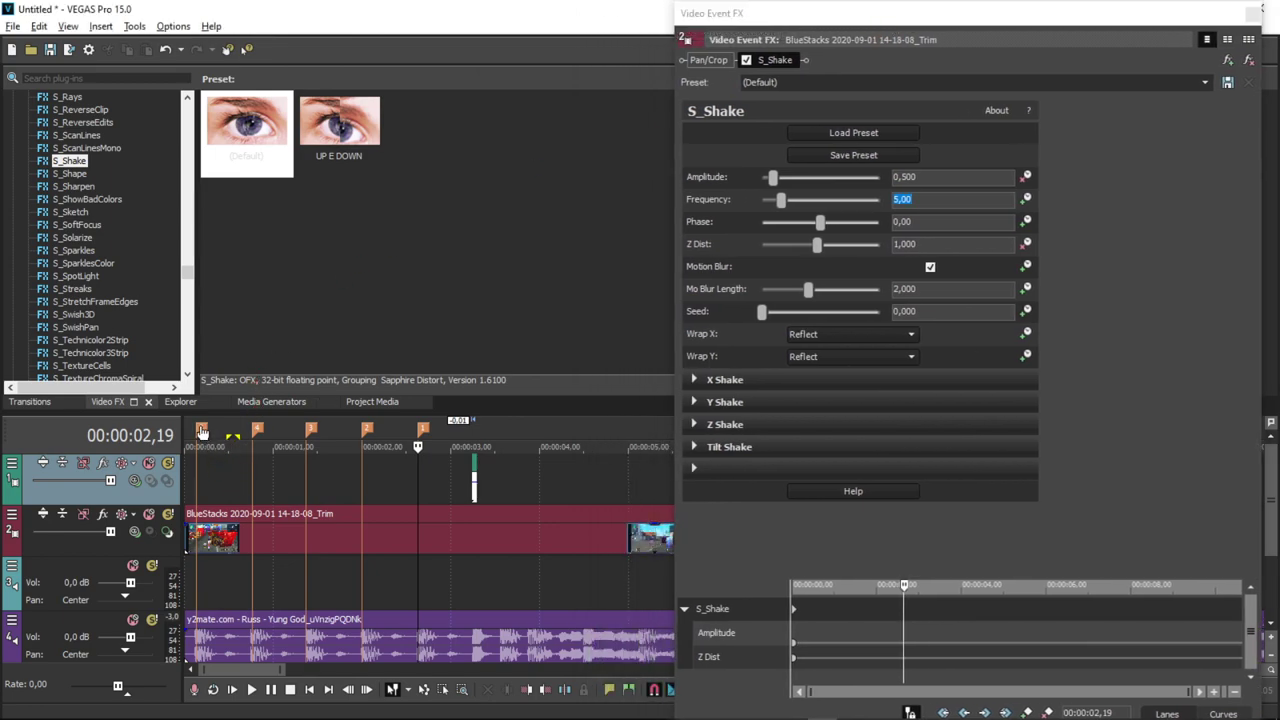
{"action": "left_click_drag", "start_coordinate": [860, 18], "coordinate": [855, 17]}
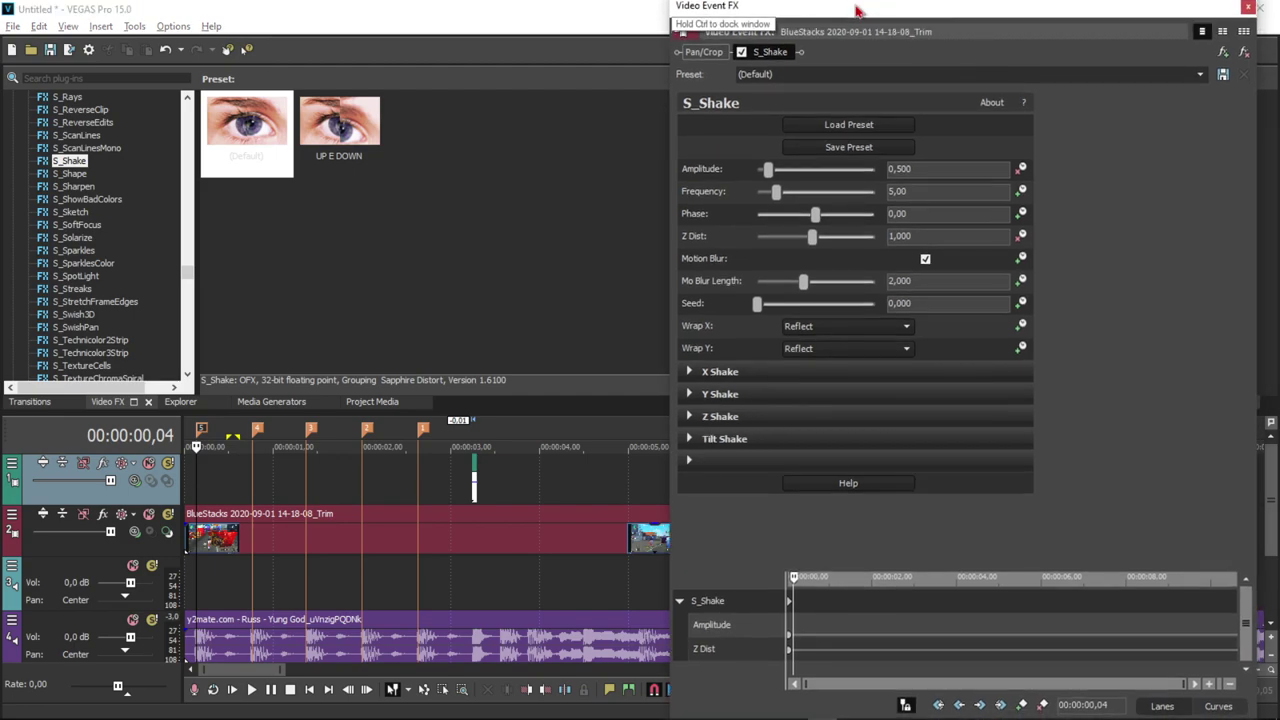
{"action": "scroll", "coordinate": [836, 643], "scroll_direction": "up", "scroll_amount": 5}
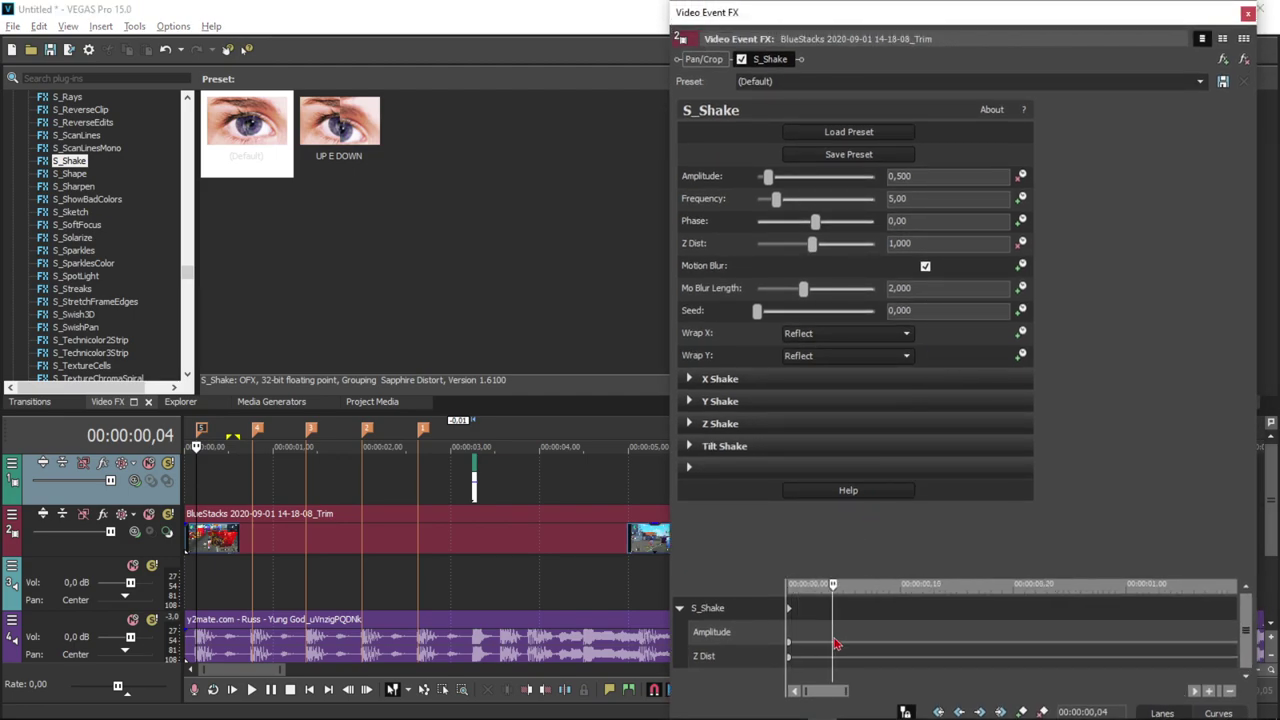
{"action": "scroll", "coordinate": [955, 624], "scroll_direction": "down", "scroll_amount": 2}
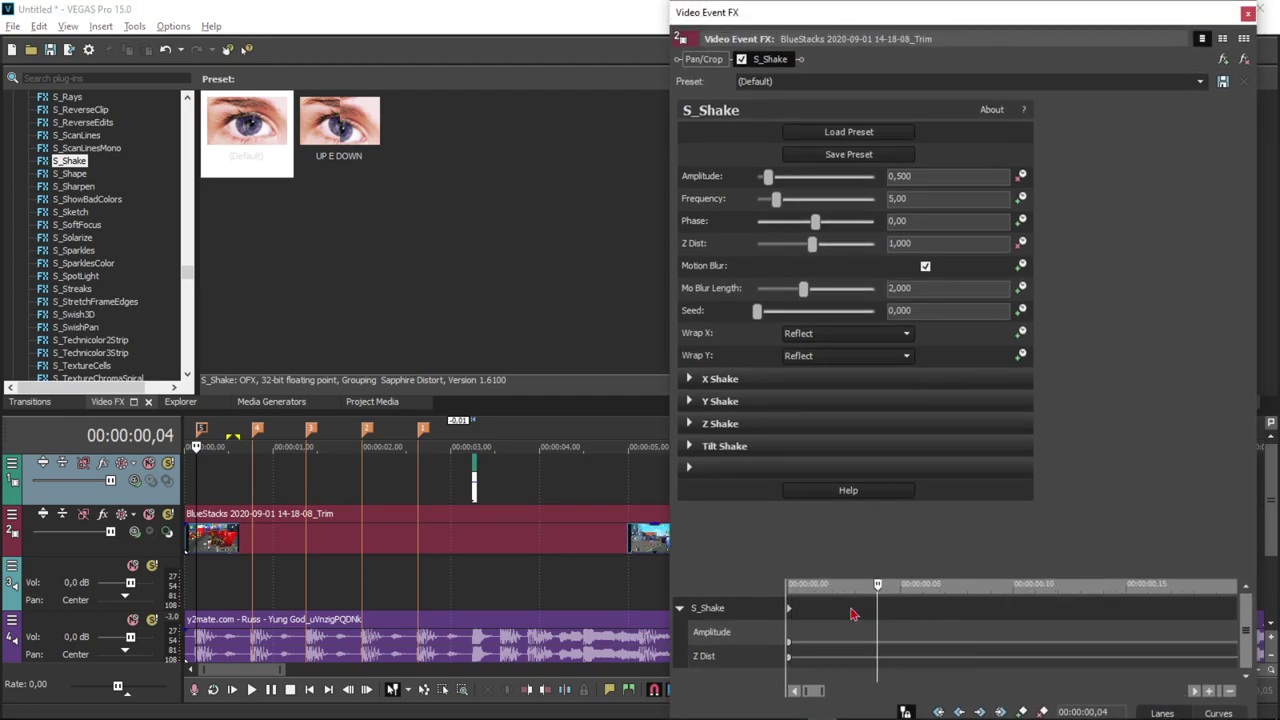
{"action": "left_click", "coordinate": [882, 620]}
{"action": "key", "text": "Left"}
{"action": "key", "text": "Left"}
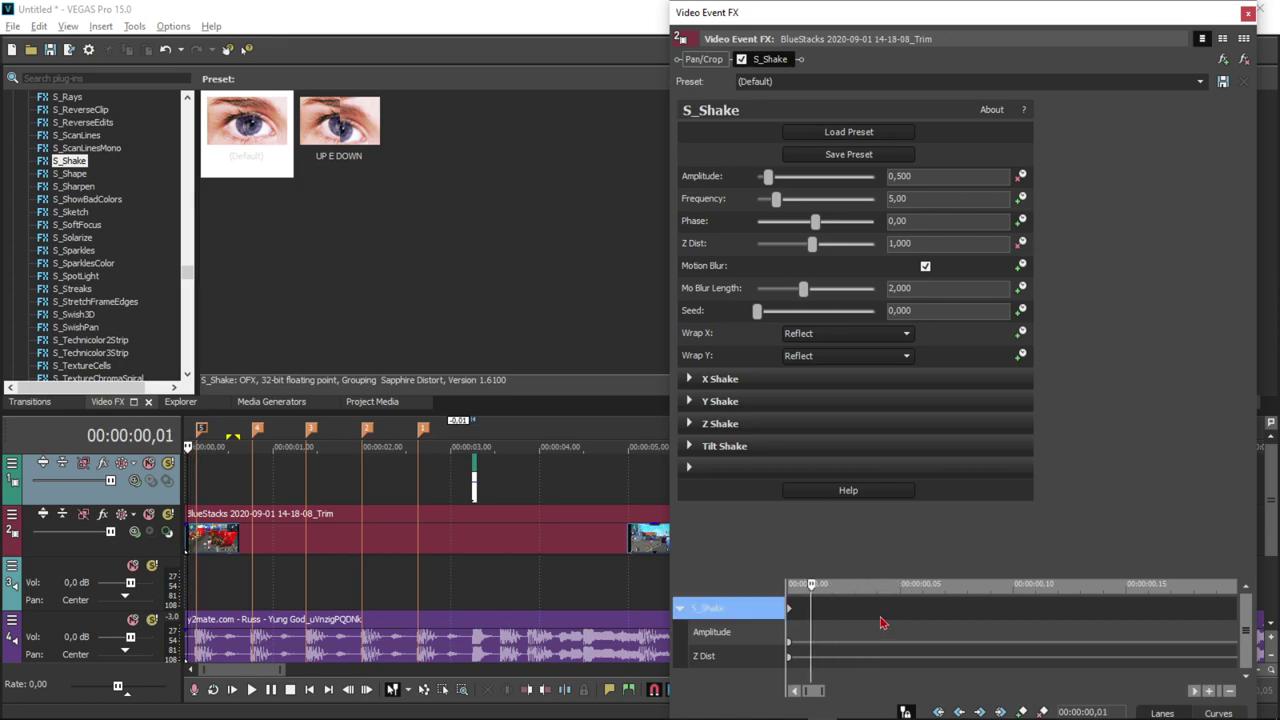
{"action": "left_click", "coordinate": [200, 431]}
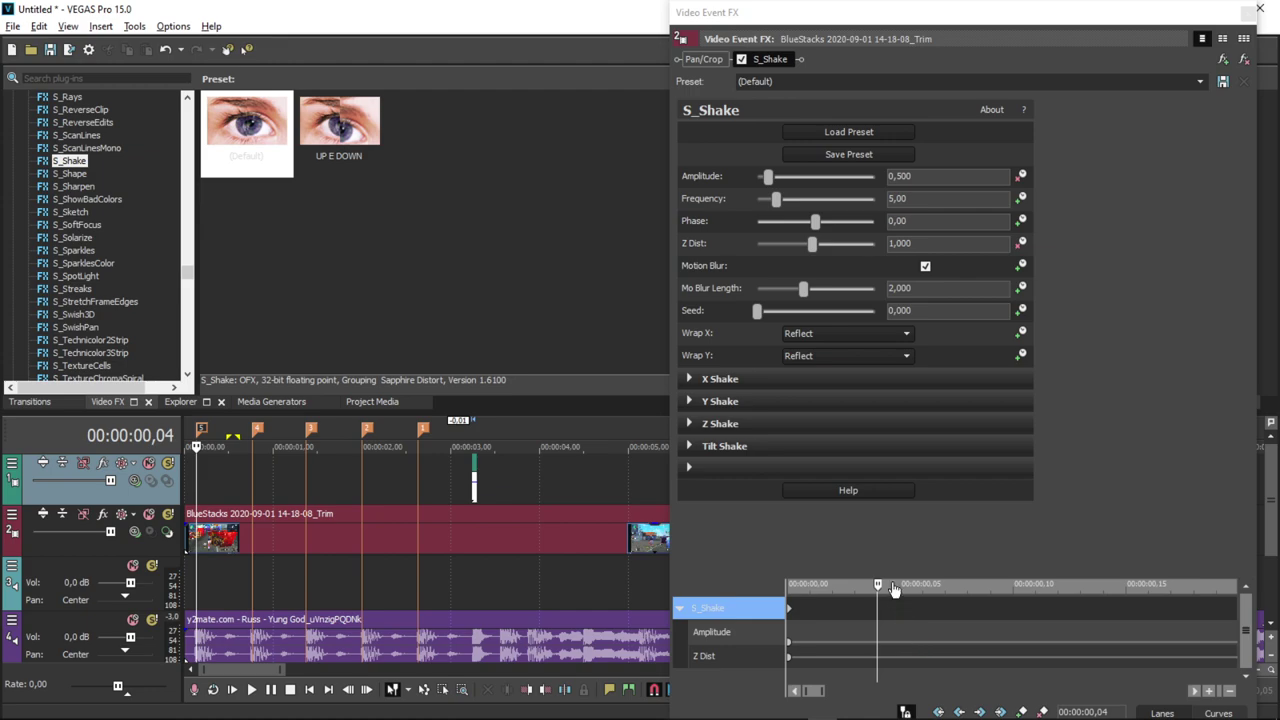
{"action": "left_click_drag", "start_coordinate": [960, 16], "coordinate": [956, 16]}
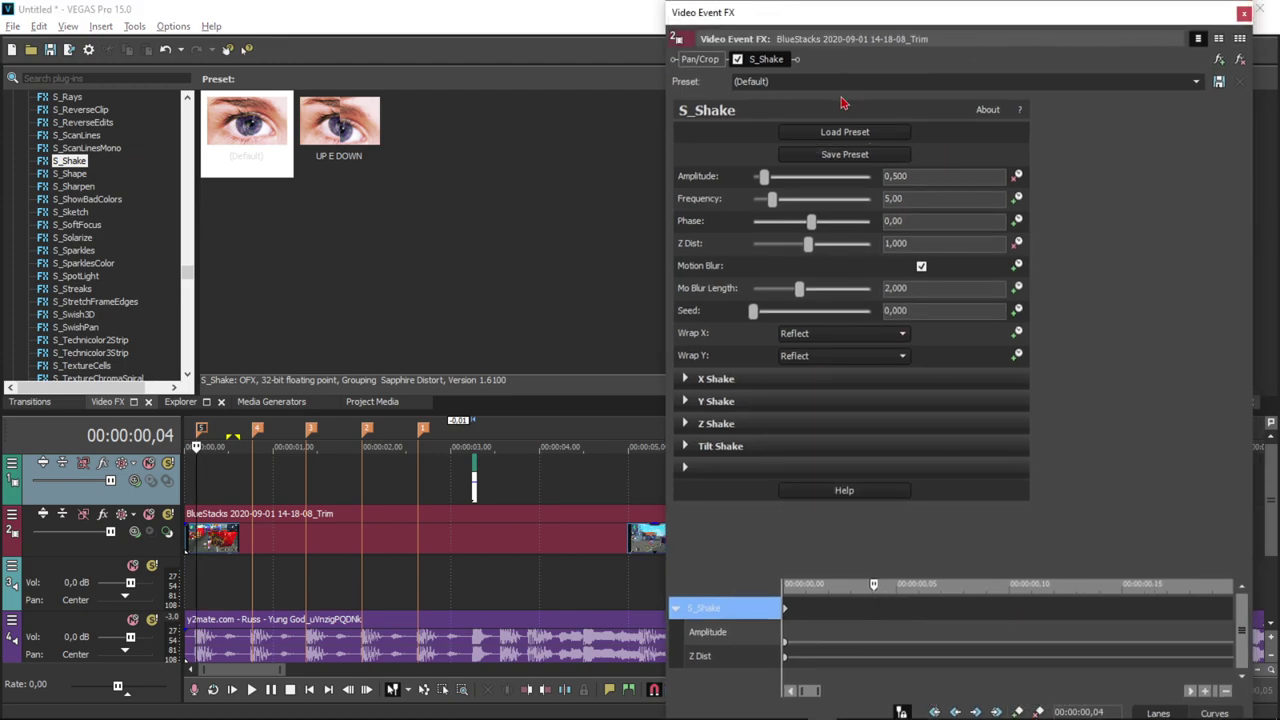
Step: Add S_Shake keyframes at 00:00:00,04 with amplitude 0,5 and Z Dist 0,8
{"action": "left_click", "coordinate": [912, 176]}
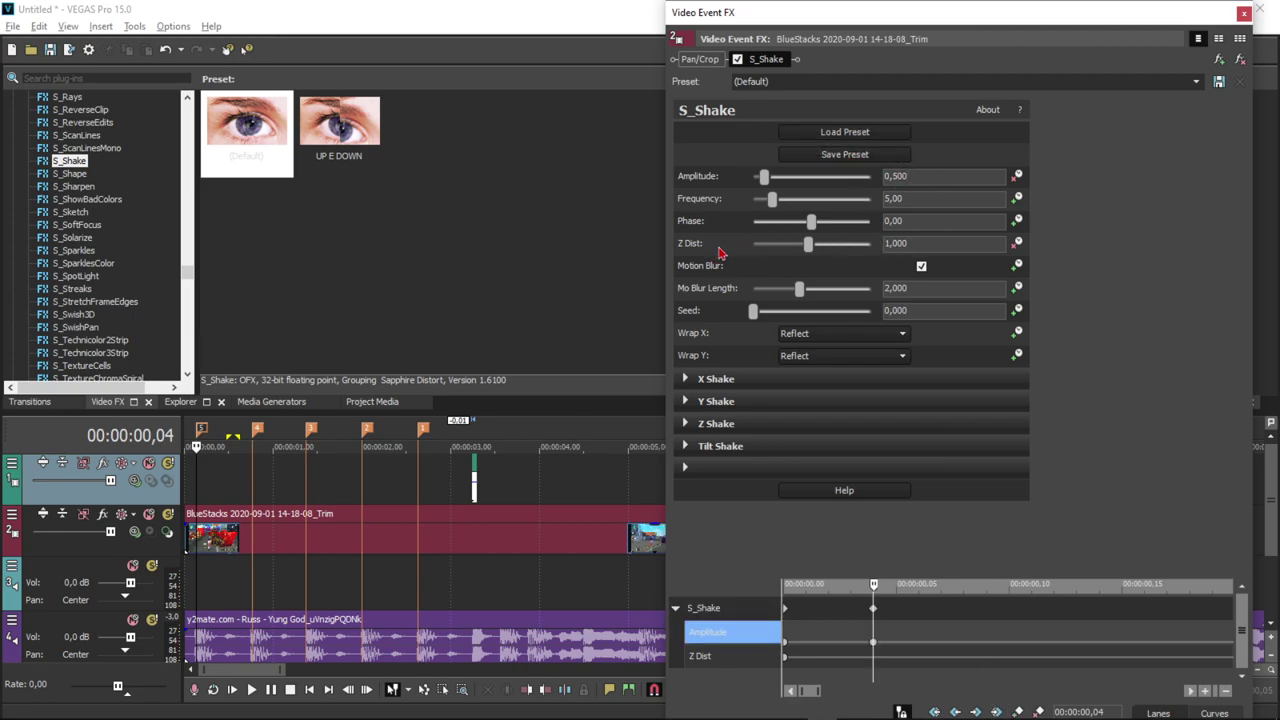
{"action": "left_click", "coordinate": [902, 242]}
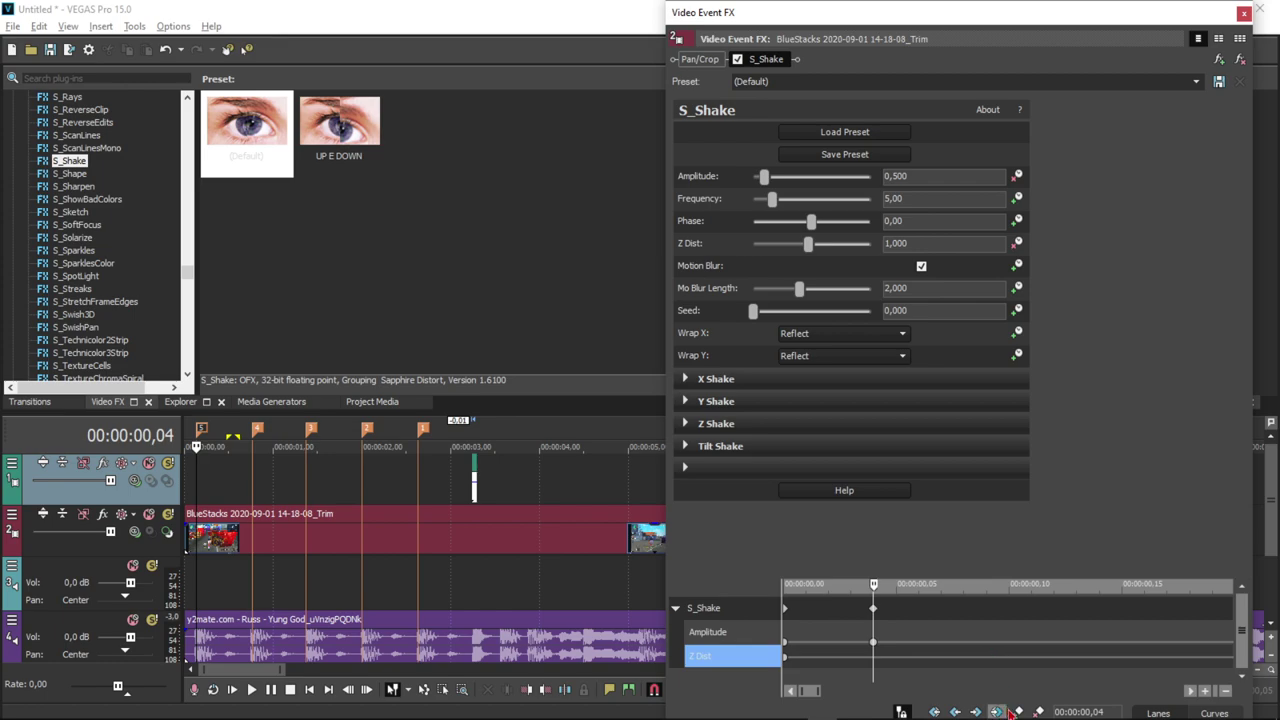
{"action": "left_click", "coordinate": [874, 658]}
{"action": "type", "text": "0,800"}
{"action": "key", "text": "Return"}
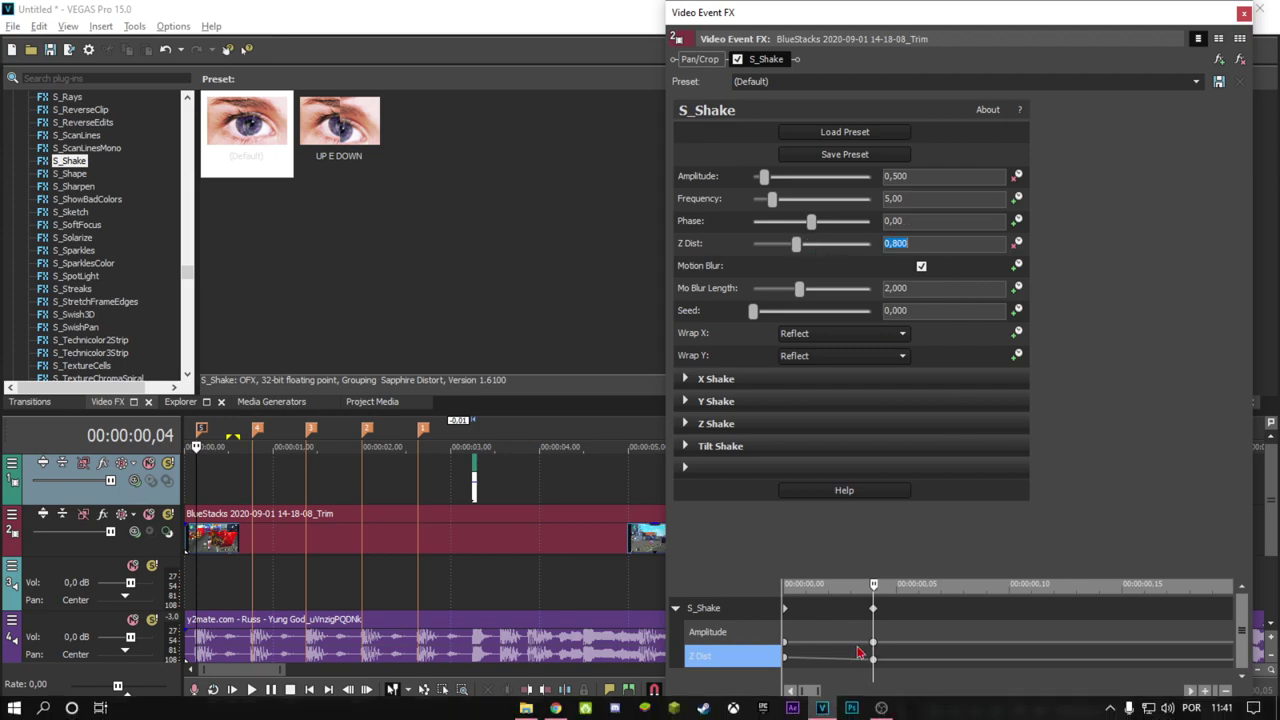
Step: Add S_Shake keyframes one frame before the beat, at 00:00:00,03, with amplitude 0 and Z Dist 1
{"action": "left_click", "coordinate": [874, 643]}
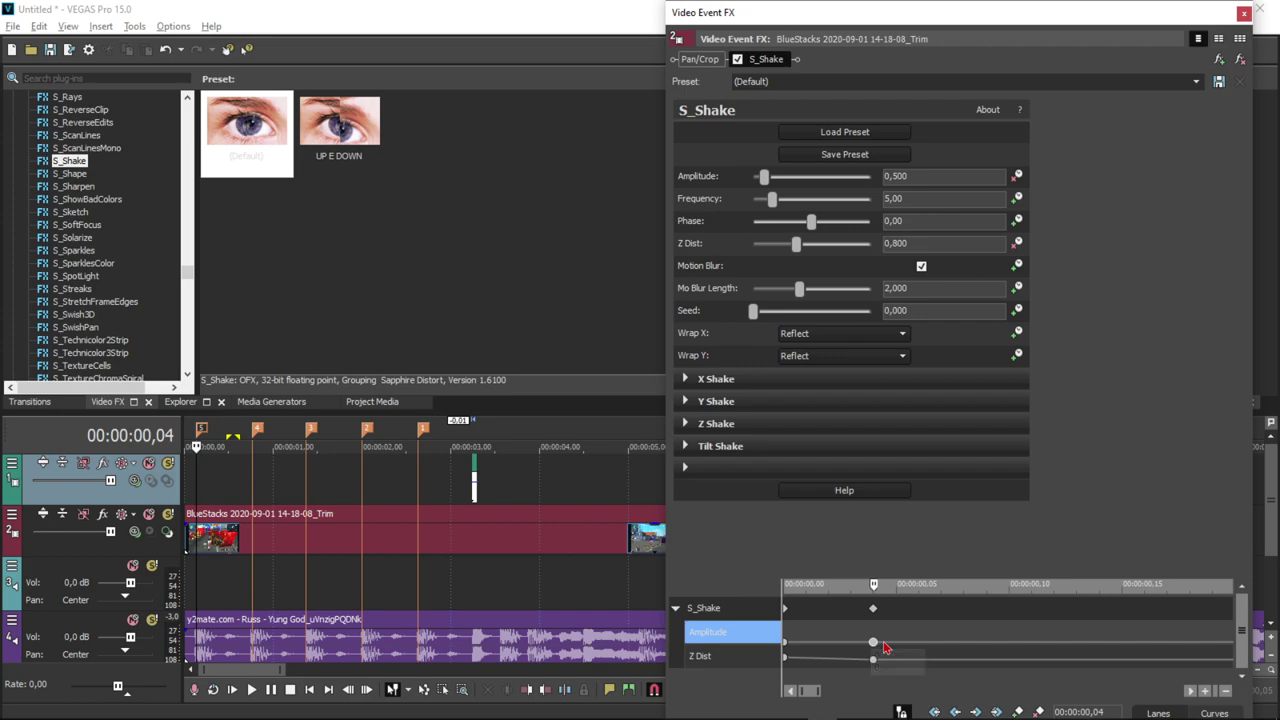
{"action": "key", "text": "Left"}
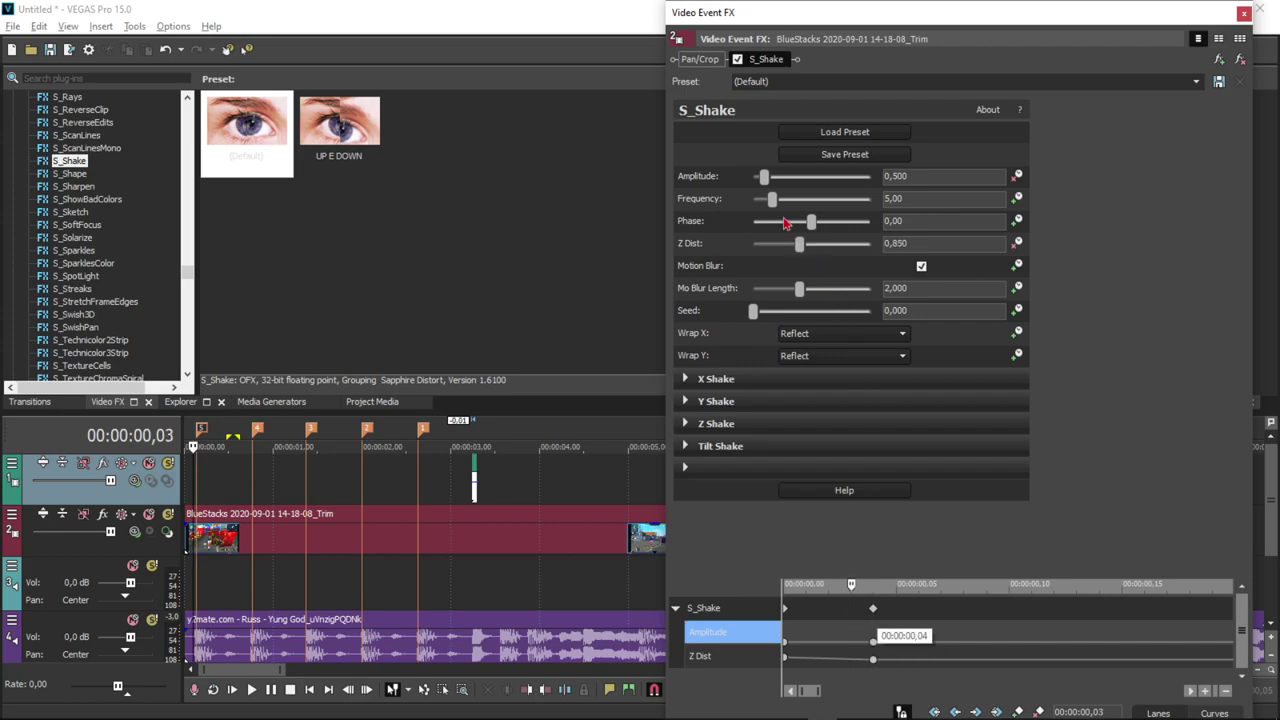
{"action": "left_click_drag", "start_coordinate": [764, 177], "coordinate": [749, 177]}
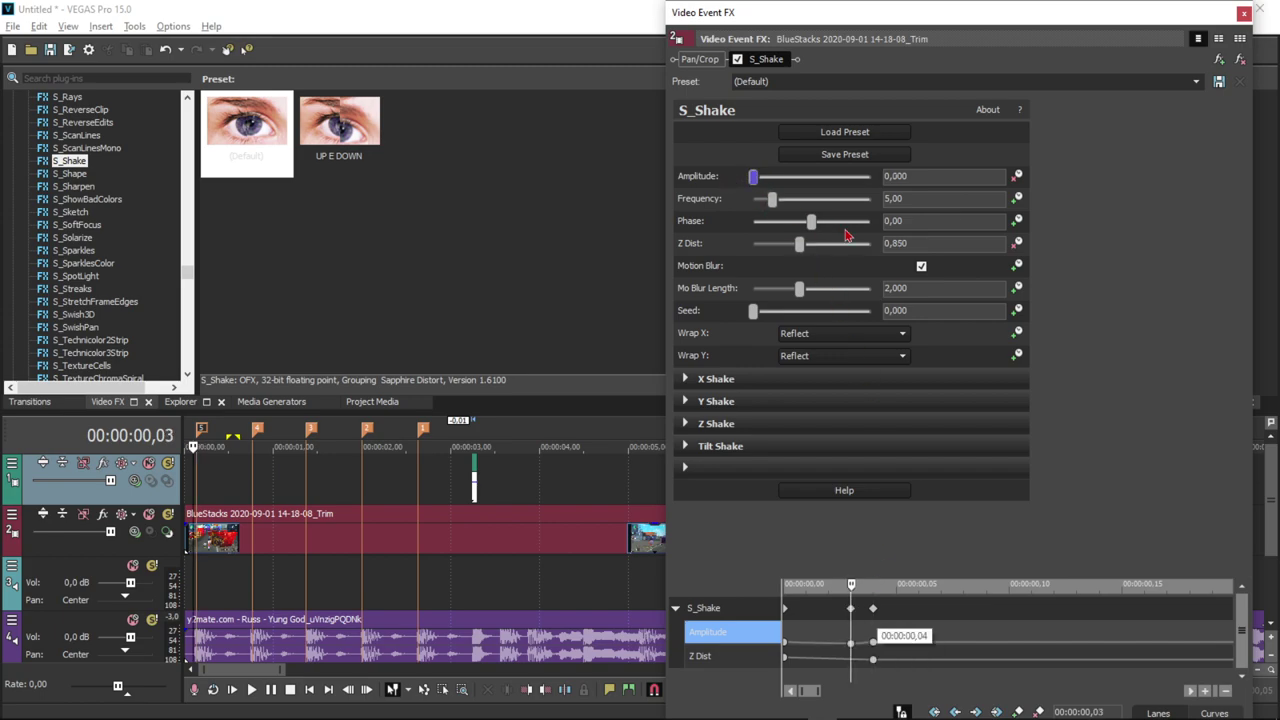
{"action": "left_click", "coordinate": [922, 240]}
{"action": "type", "text": "1"}
{"action": "key", "text": "Return"}
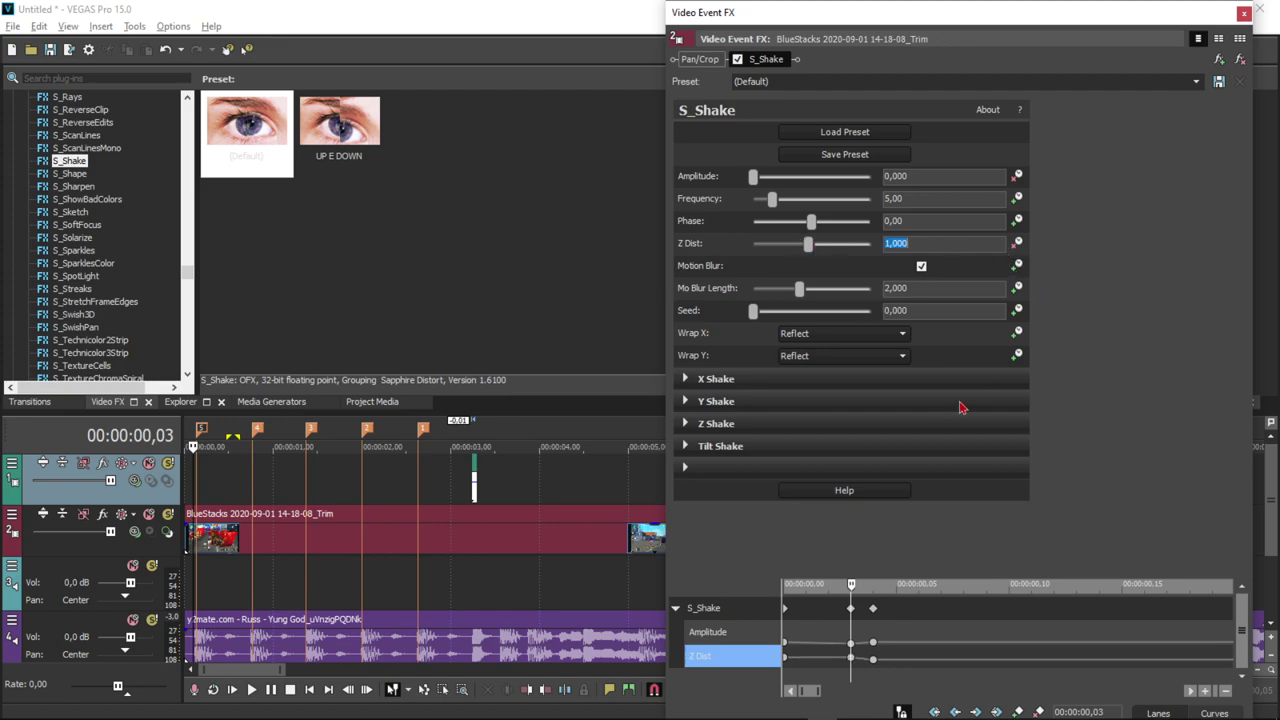
Step: Set S_Shake's amplitude to 0 on the keyframe at the clip's start
{"action": "left_click", "coordinate": [786, 643]}
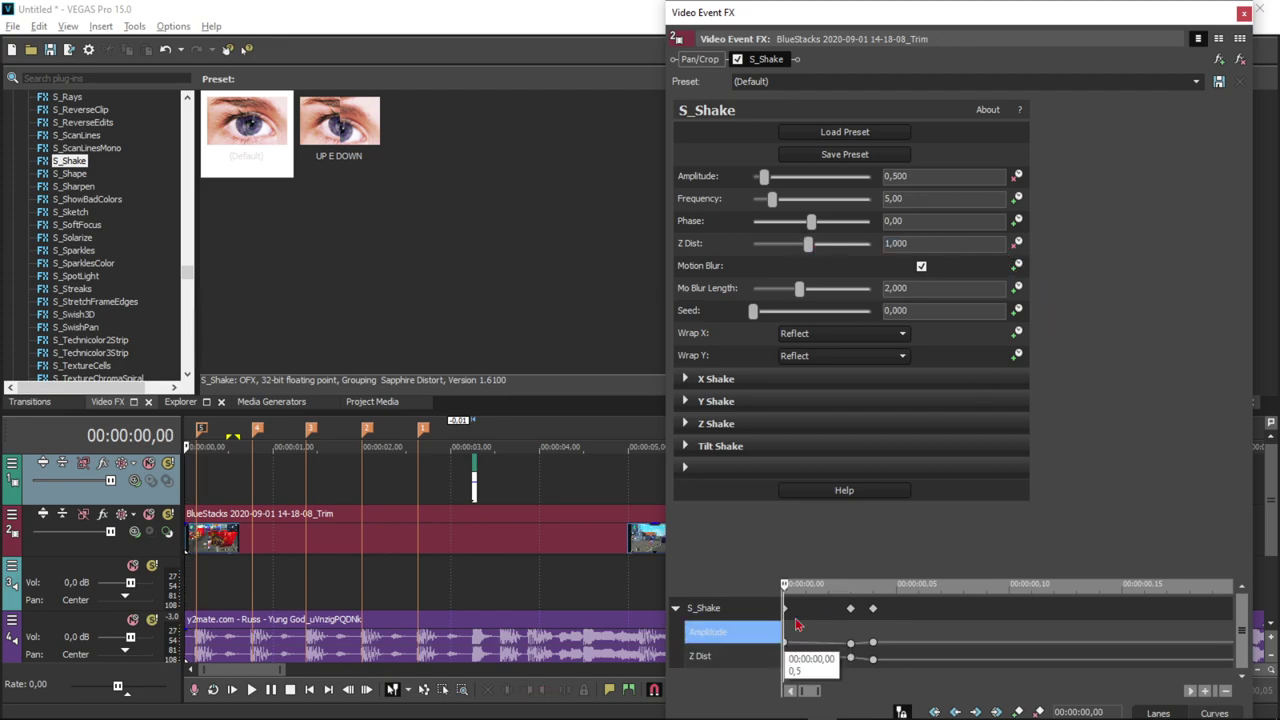
{"action": "left_click_drag", "start_coordinate": [763, 180], "coordinate": [752, 178]}
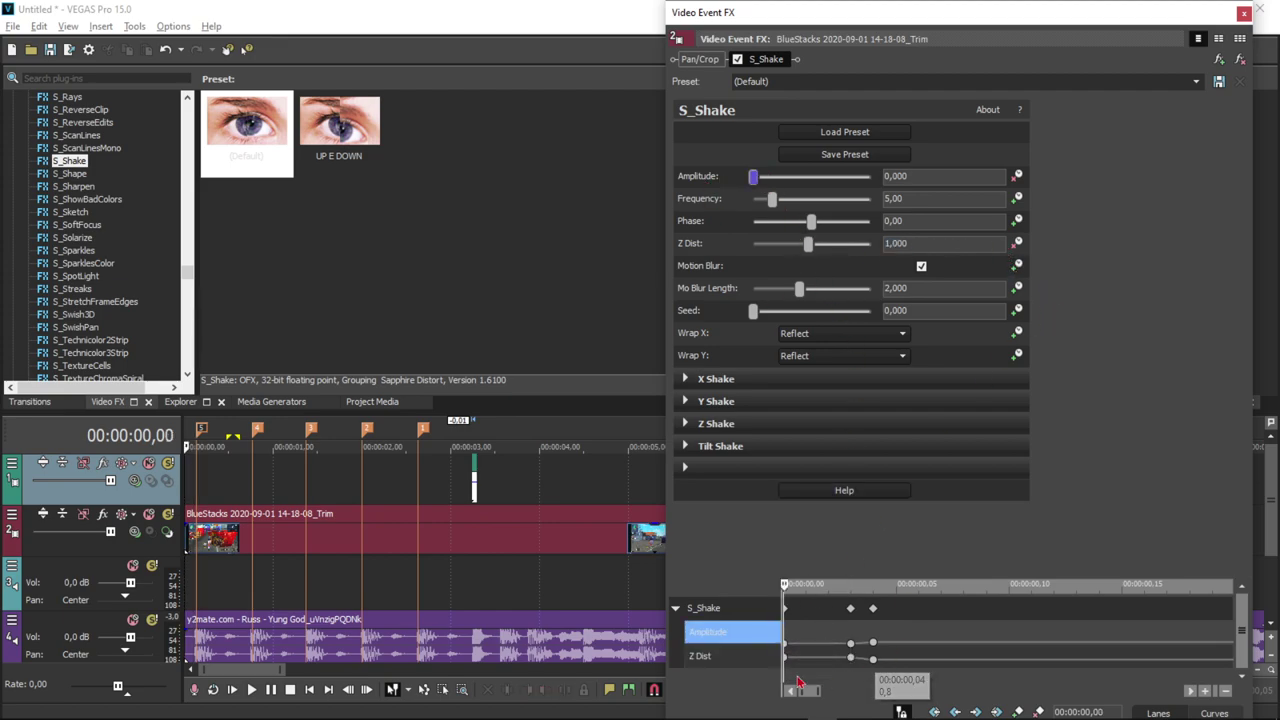
{"action": "left_click", "coordinate": [850, 657]}
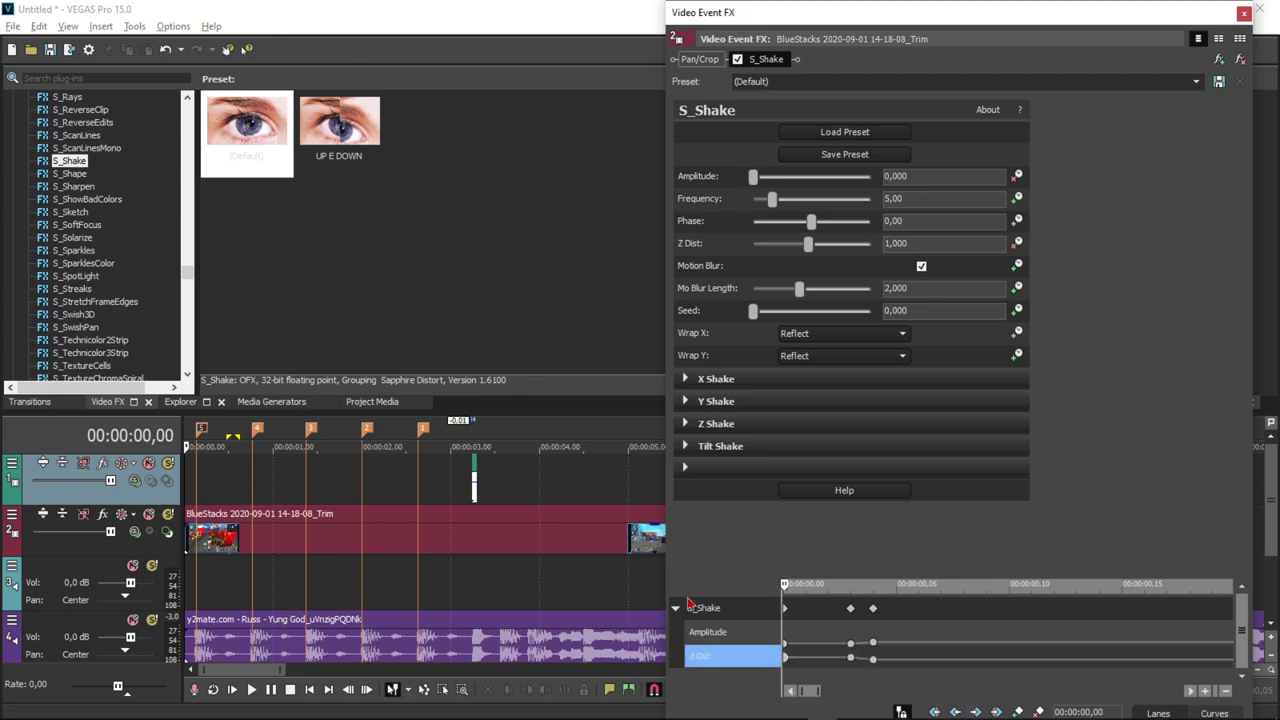
Step: Copy the S_Shake keyframe pair at 00:00:00,03 and 00:00:00,04 and paste it one frame before marker 4, at 00:00:00,22
{"action": "left_click", "coordinate": [876, 612]}
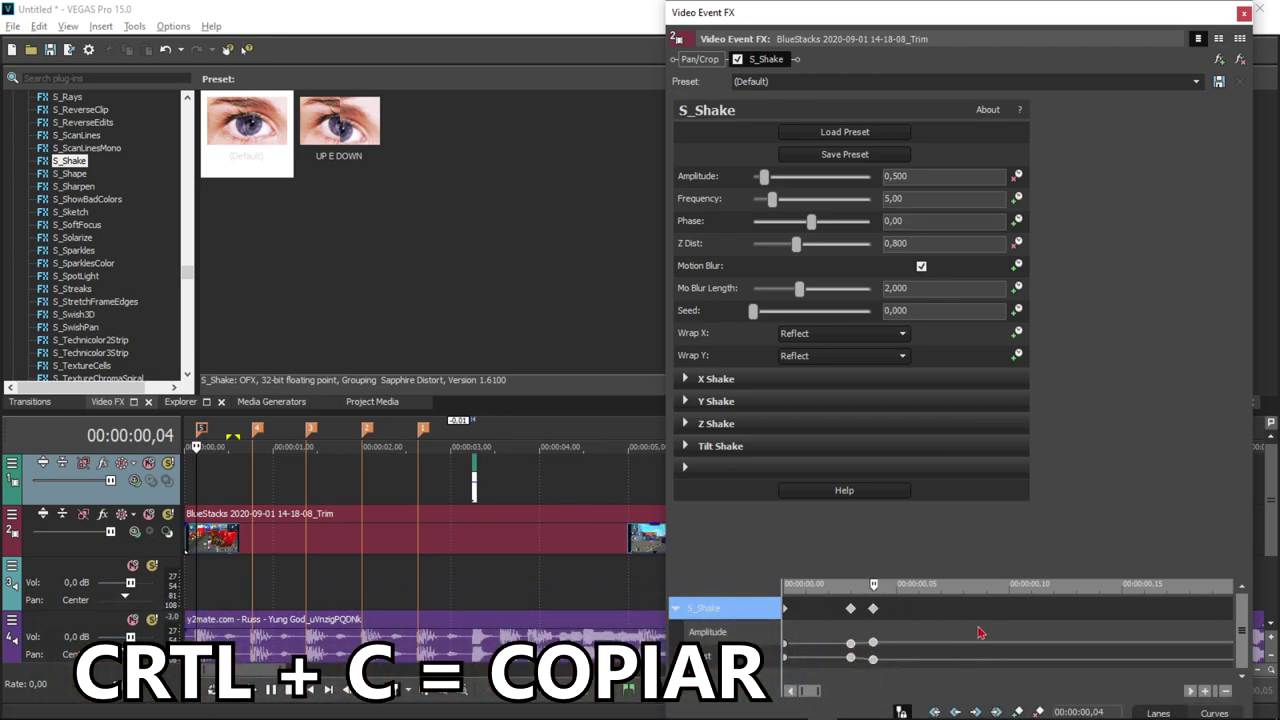
{"action": "left_click", "coordinate": [873, 643]}
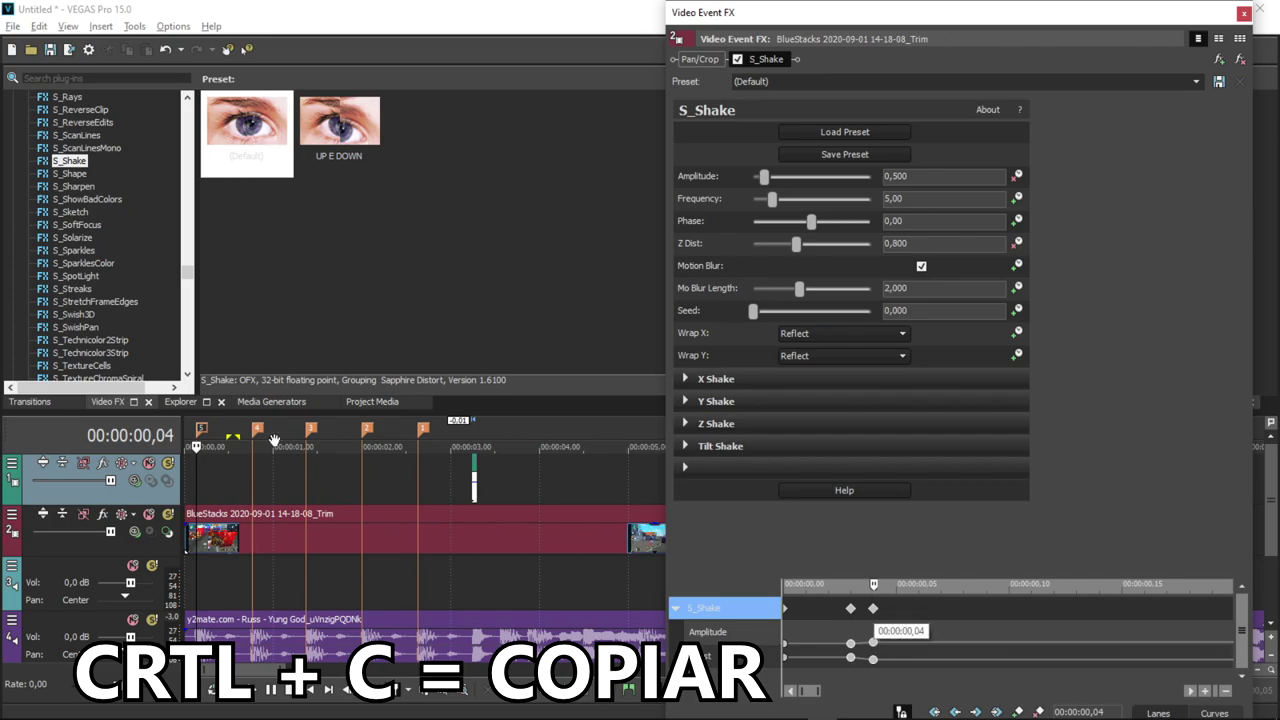
{"action": "left_click", "coordinate": [258, 431]}
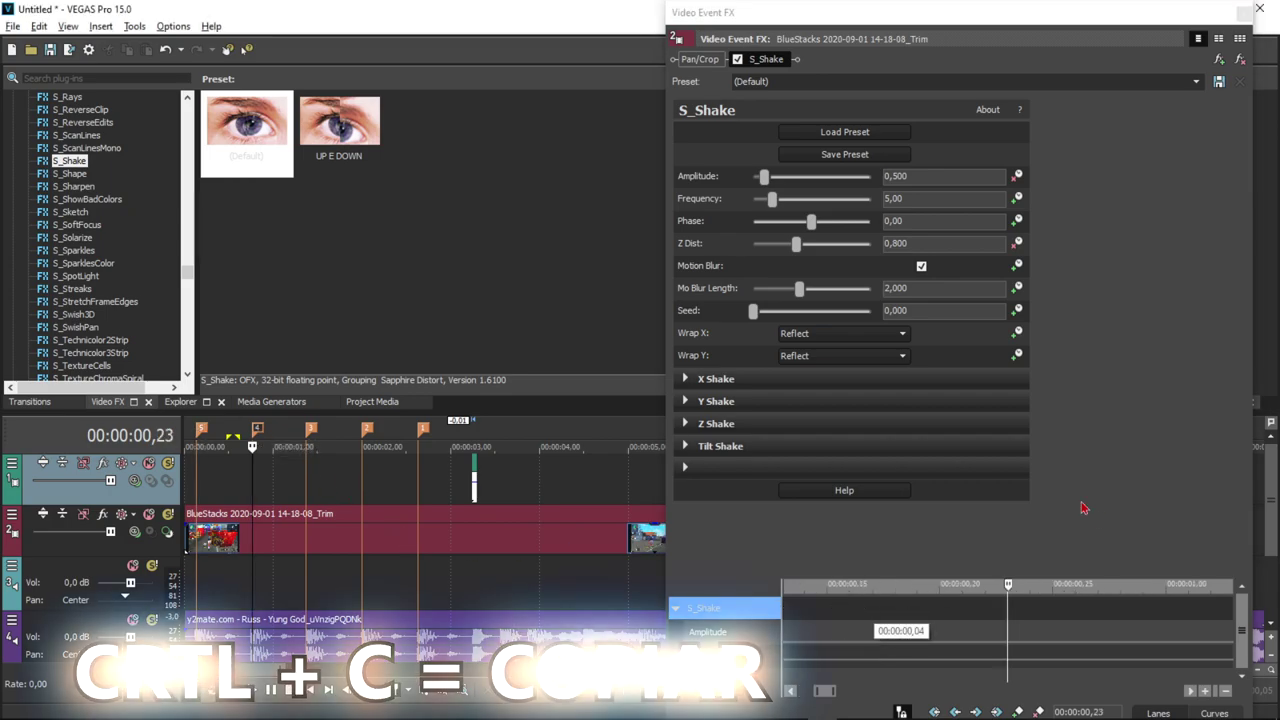
{"action": "left_click", "coordinate": [1010, 588]}
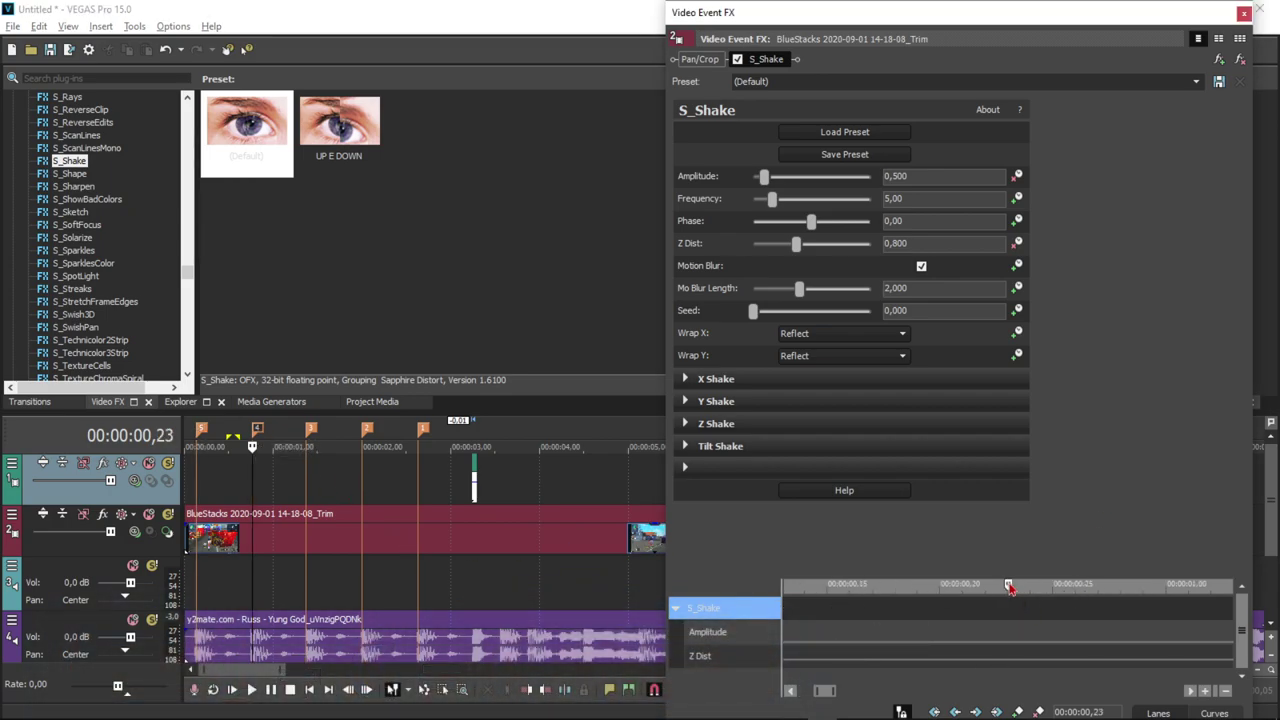
{"action": "key", "text": "Left"}
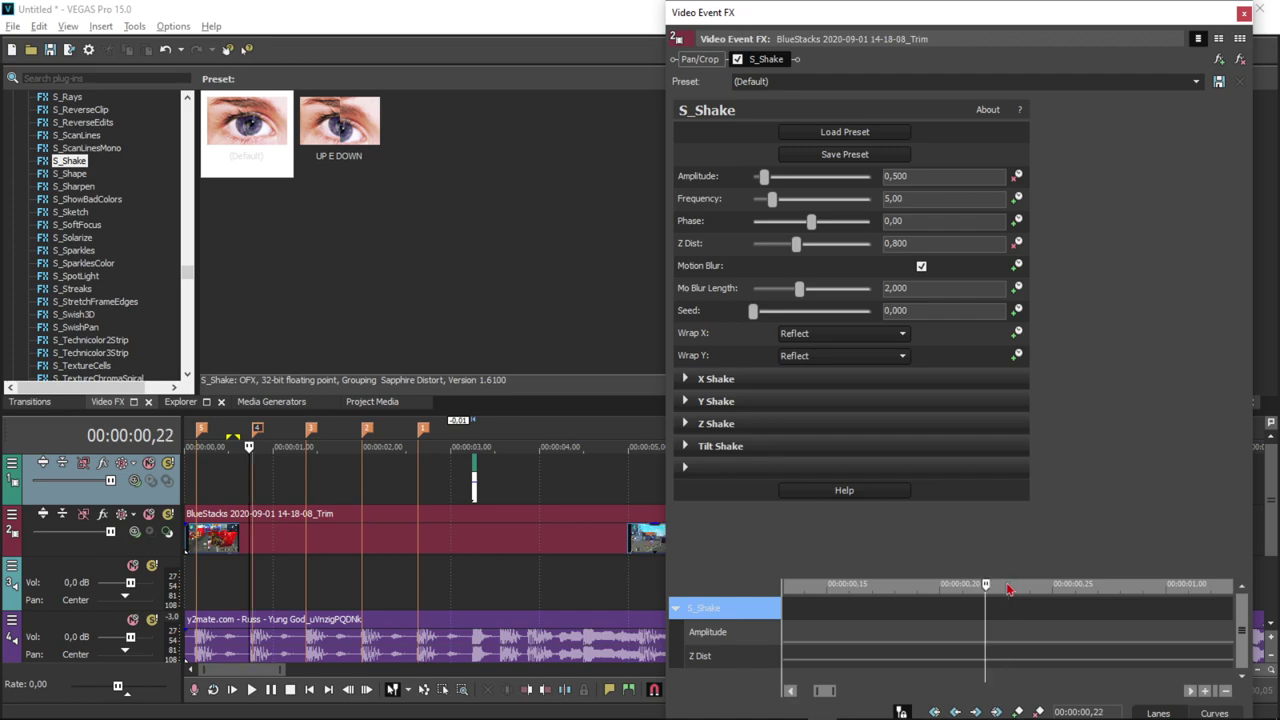
{"action": "key", "text": "ctrl+v"}
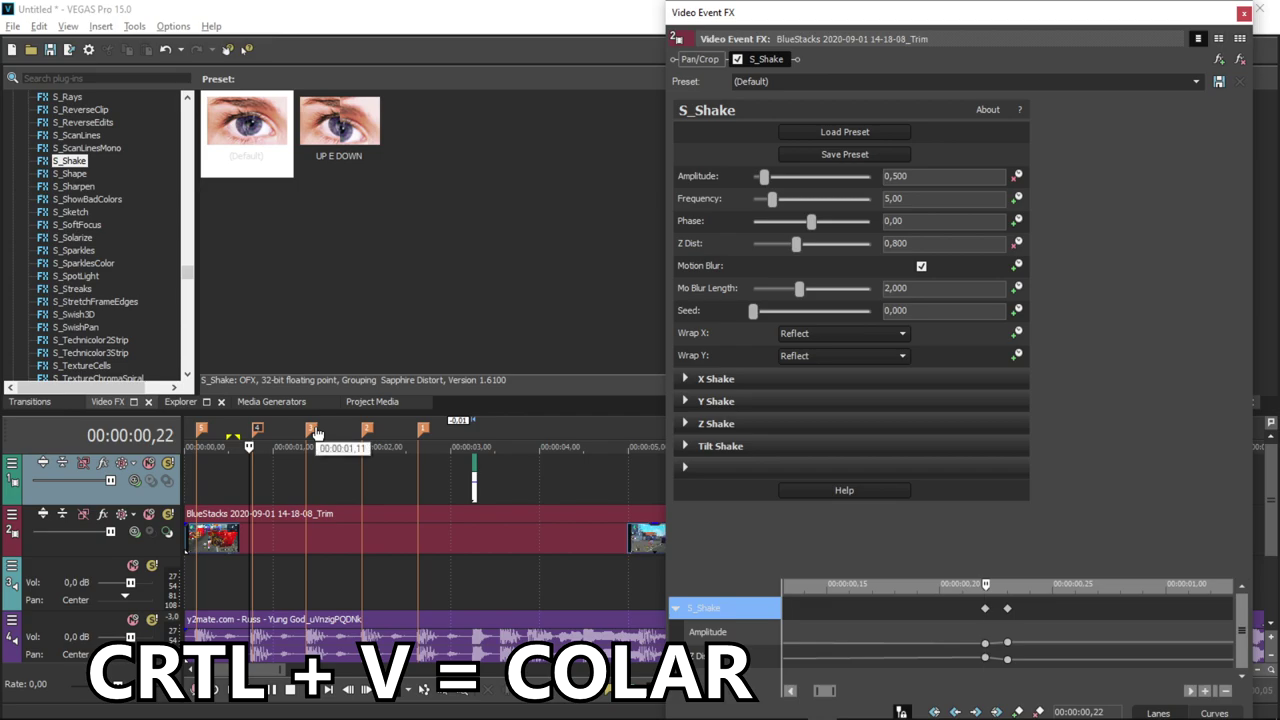
Step: Paste the copied keyframe pair one frame before markers 3 and 2, at 00:00:01,10 and 00:00:01,29
{"action": "left_click", "coordinate": [316, 432]}
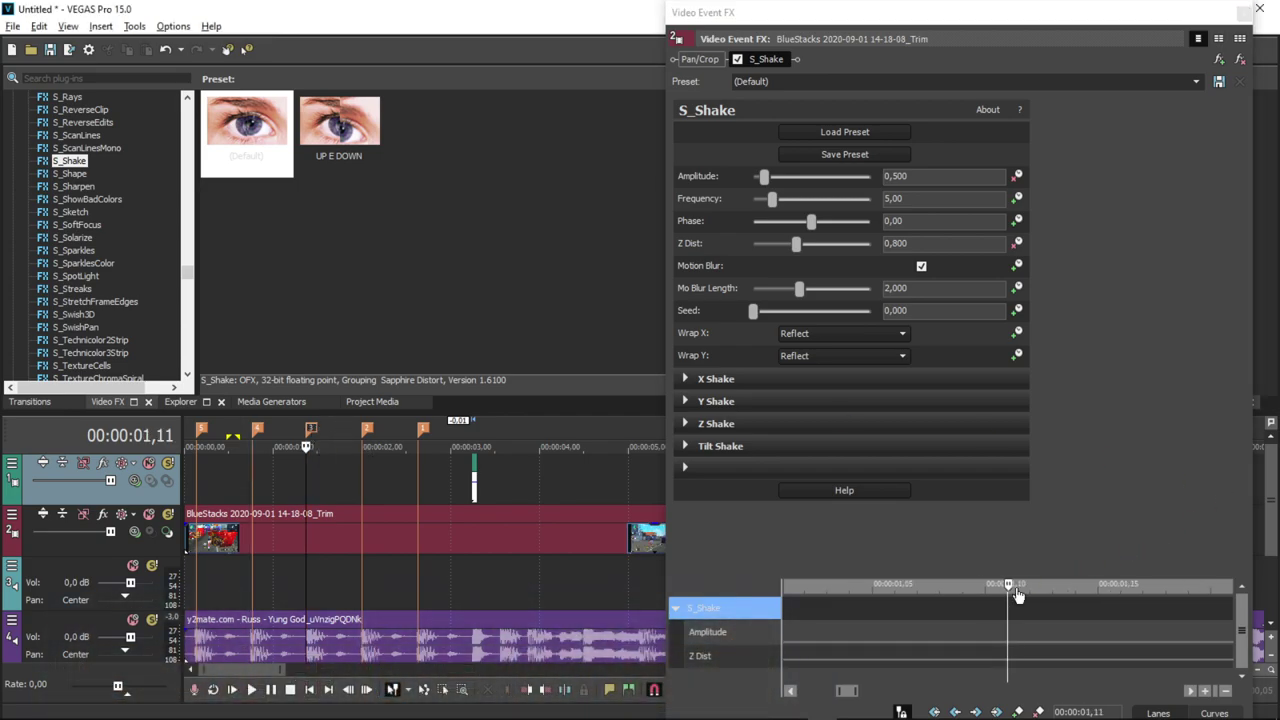
{"action": "left_click", "coordinate": [1012, 589]}
{"action": "key", "text": "Left"}
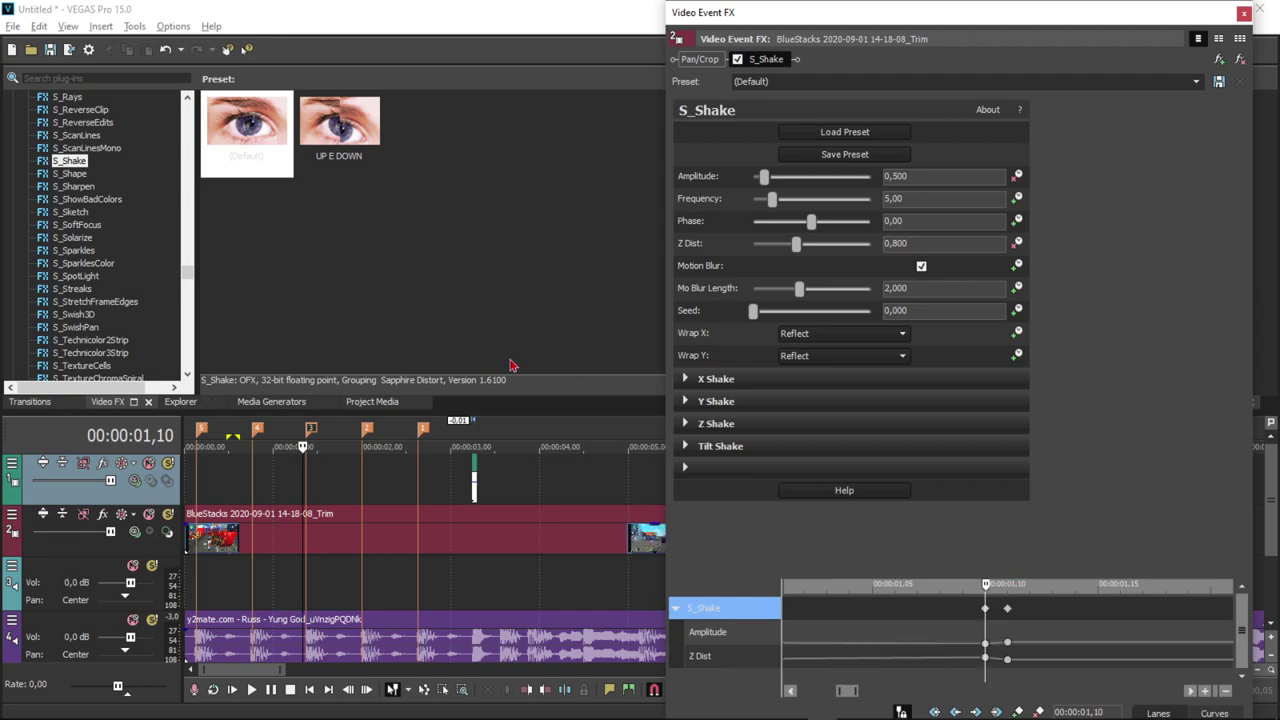
{"action": "left_click", "coordinate": [369, 431]}
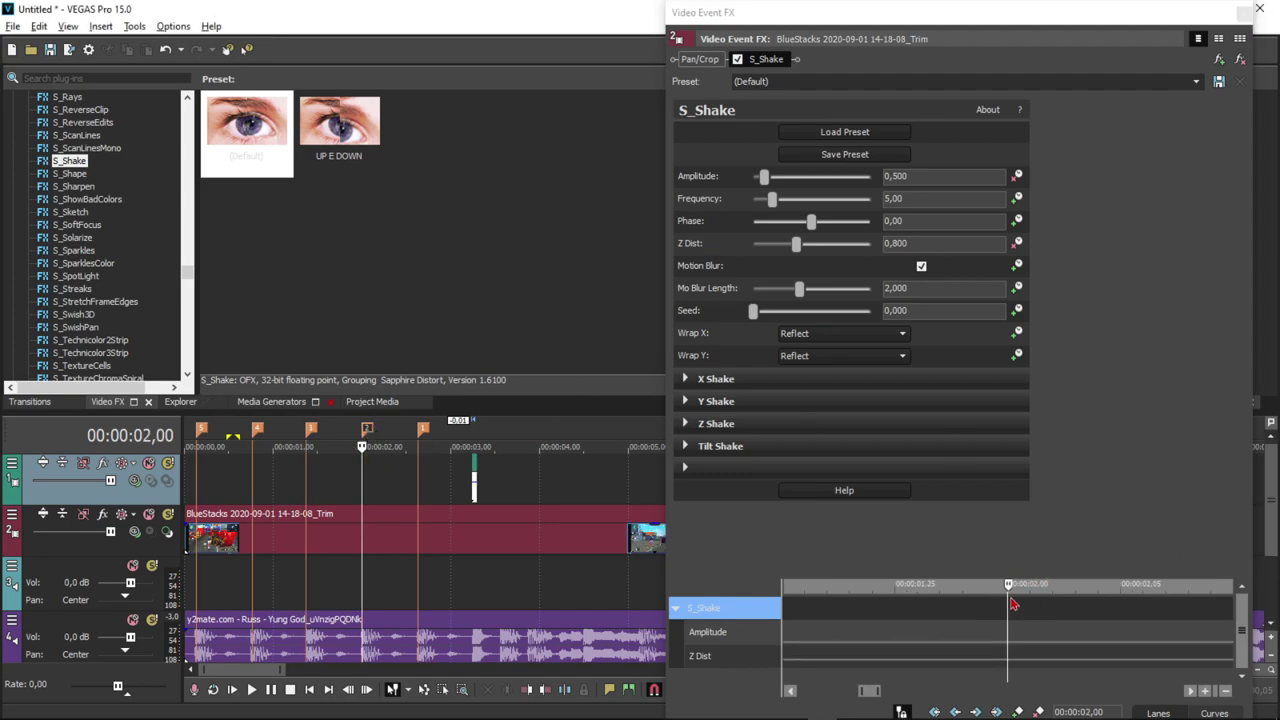
{"action": "key", "text": "Left"}
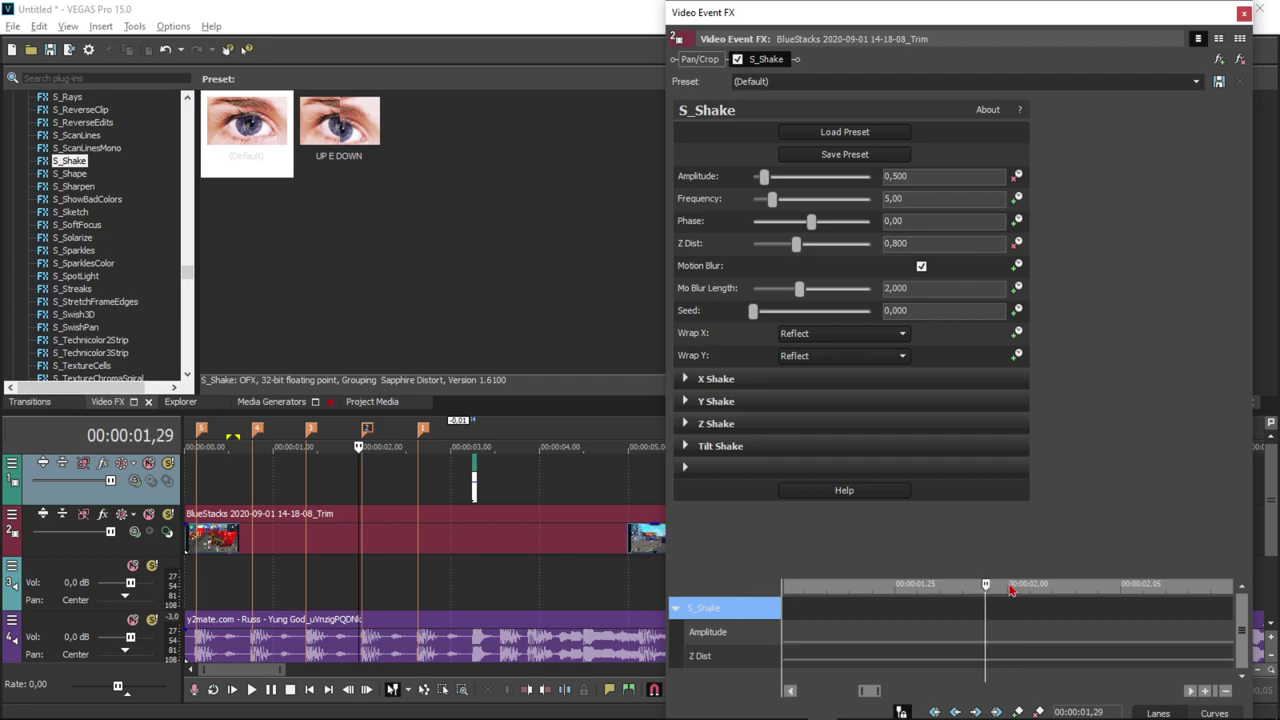
{"action": "key", "text": "ctrl+v"}
Step: Paste the keyframe pair one frame before marker 1, at 00:00:02,18, and close the effect window
{"action": "left_click", "coordinate": [423, 429]}
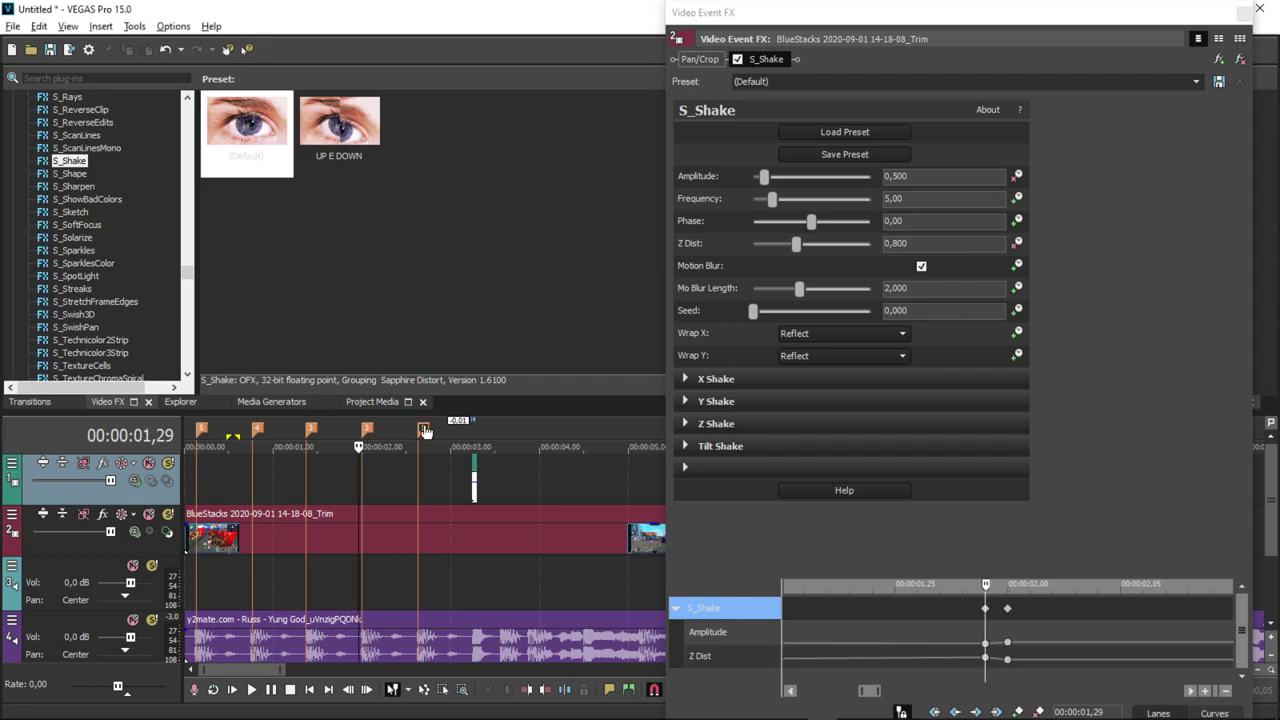
{"action": "left_click", "coordinate": [1010, 590]}
{"action": "key", "text": "Left"}
{"action": "key", "text": "ctrl+v"}
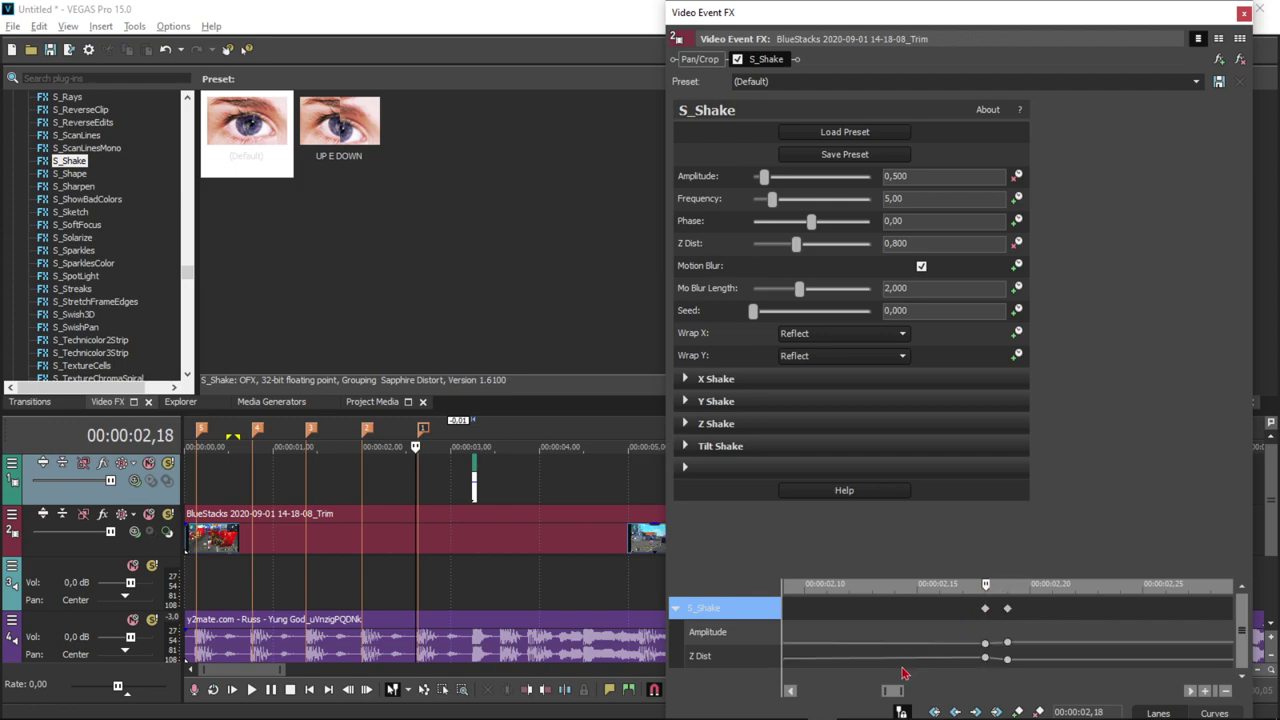
{"action": "scroll", "coordinate": [903, 673], "scroll_direction": "down", "scroll_amount": 6}
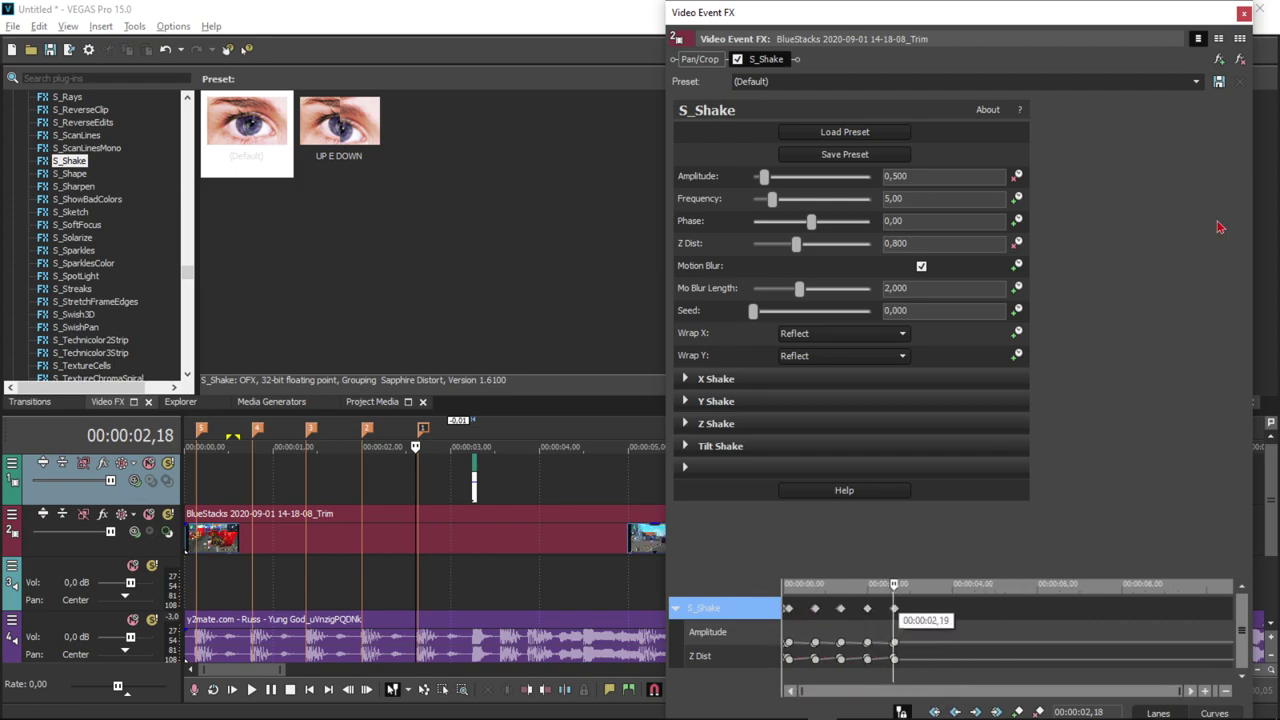
{"action": "left_click", "coordinate": [1243, 13]}
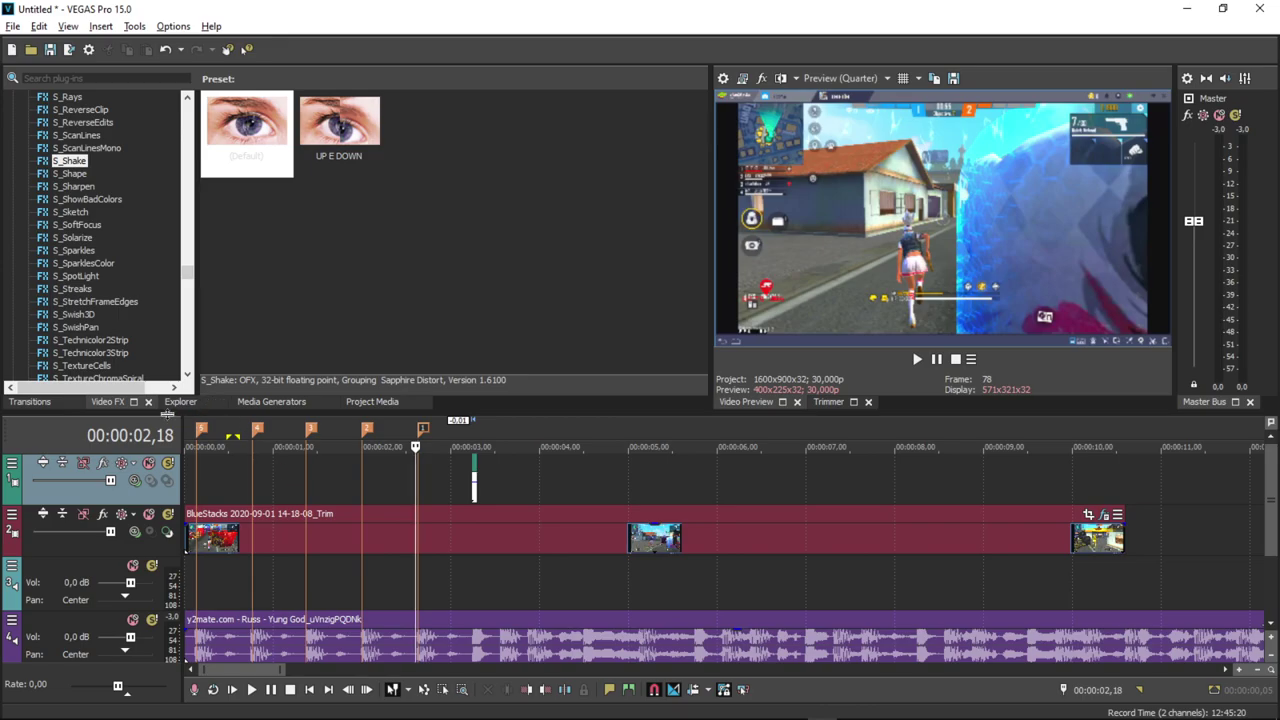
Step: Play back the beat shakes and set the video preview quality to Preview (Half)
{"action": "key", "text": "space"}
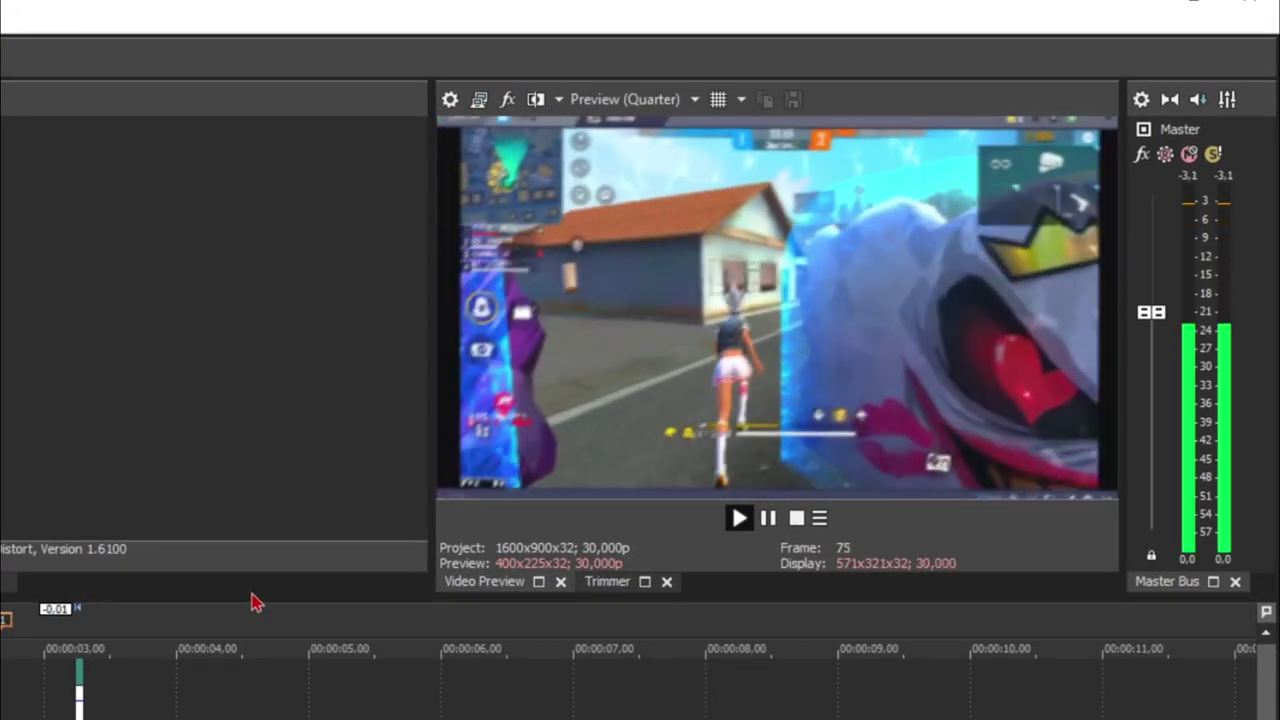
{"action": "key", "text": "space"}
{"action": "left_click", "coordinate": [625, 99]}
{"action": "mouse_move", "coordinate": [625, 146]}
{"action": "left_click", "coordinate": [913, 147]}
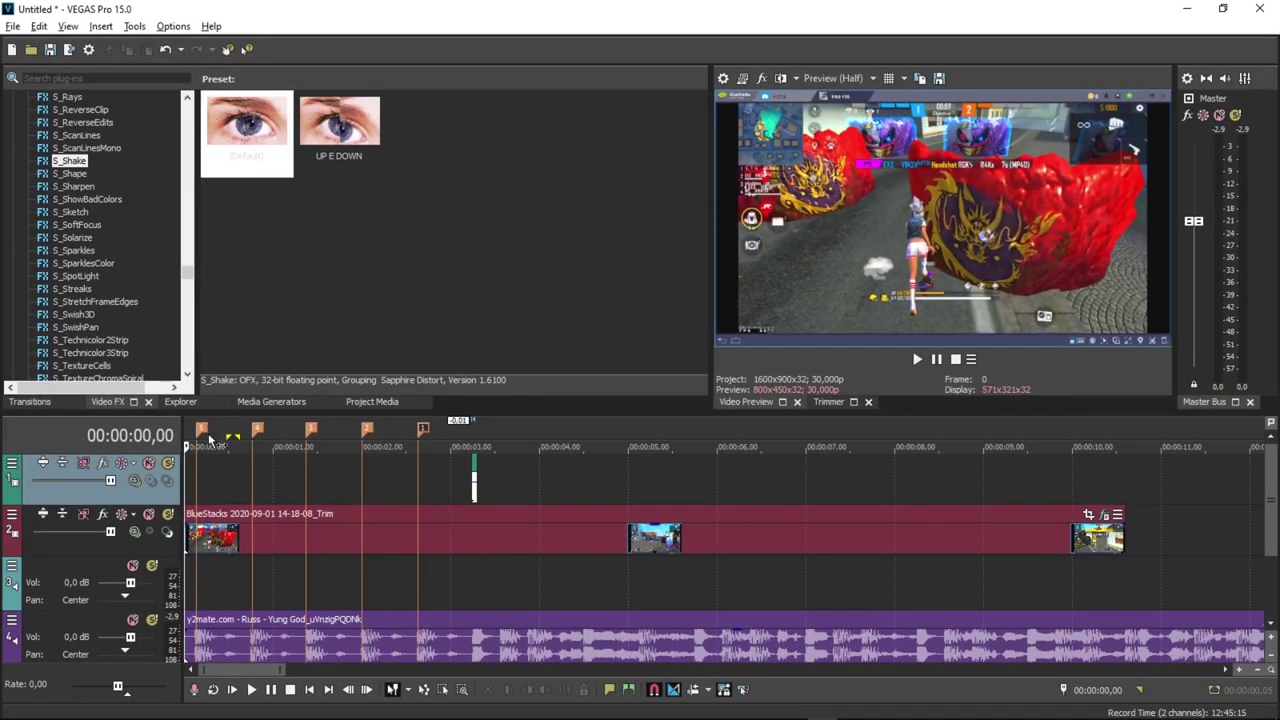
Step: Add a closing S_Shake keyframe on the gameplay clip at 00:00:03,00 with Amplitude 0 and Z Dist 1, and play from the start
{"action": "left_click_drag", "start_coordinate": [183, 424], "coordinate": [186, 424]}
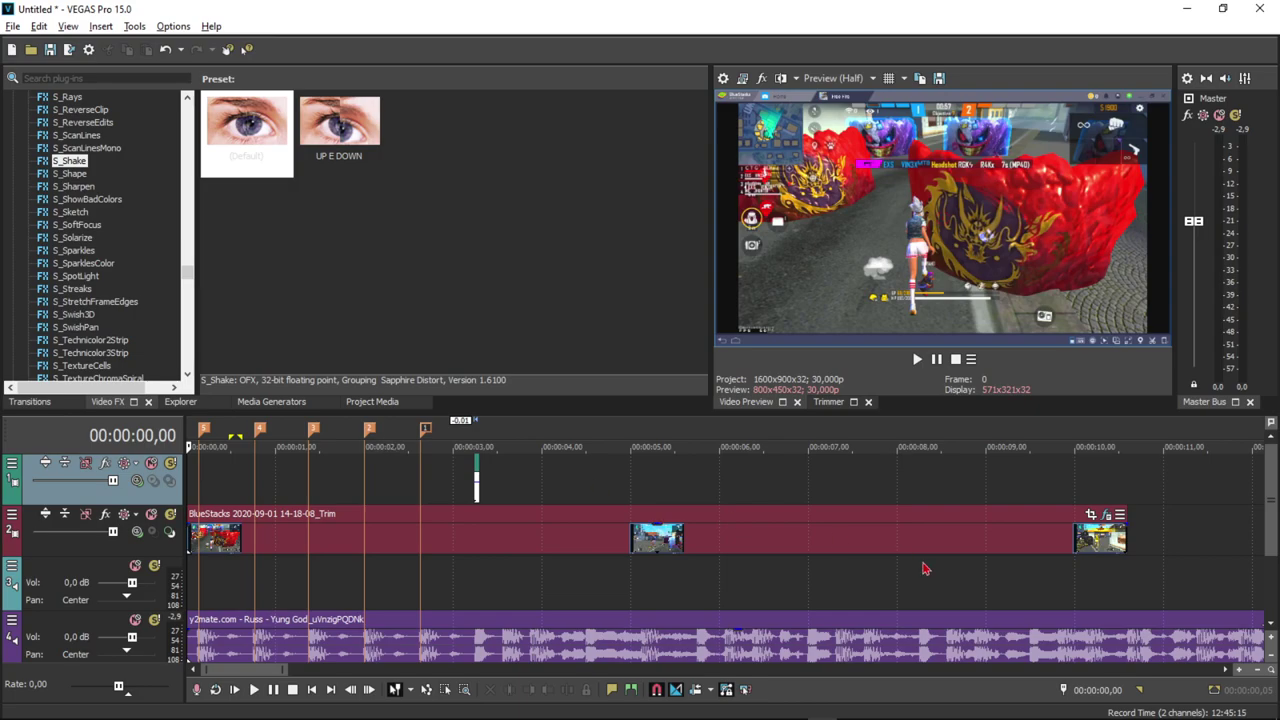
{"action": "left_click", "coordinate": [1107, 516]}
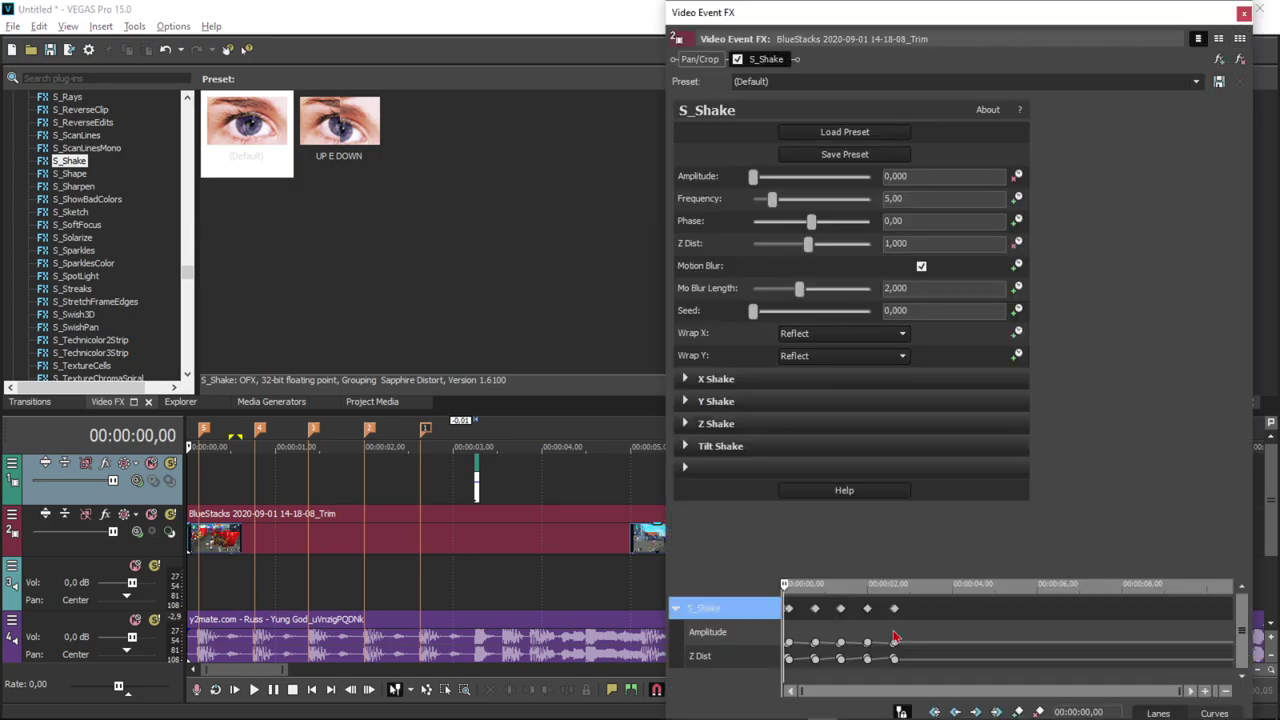
{"action": "left_click", "coordinate": [455, 516]}
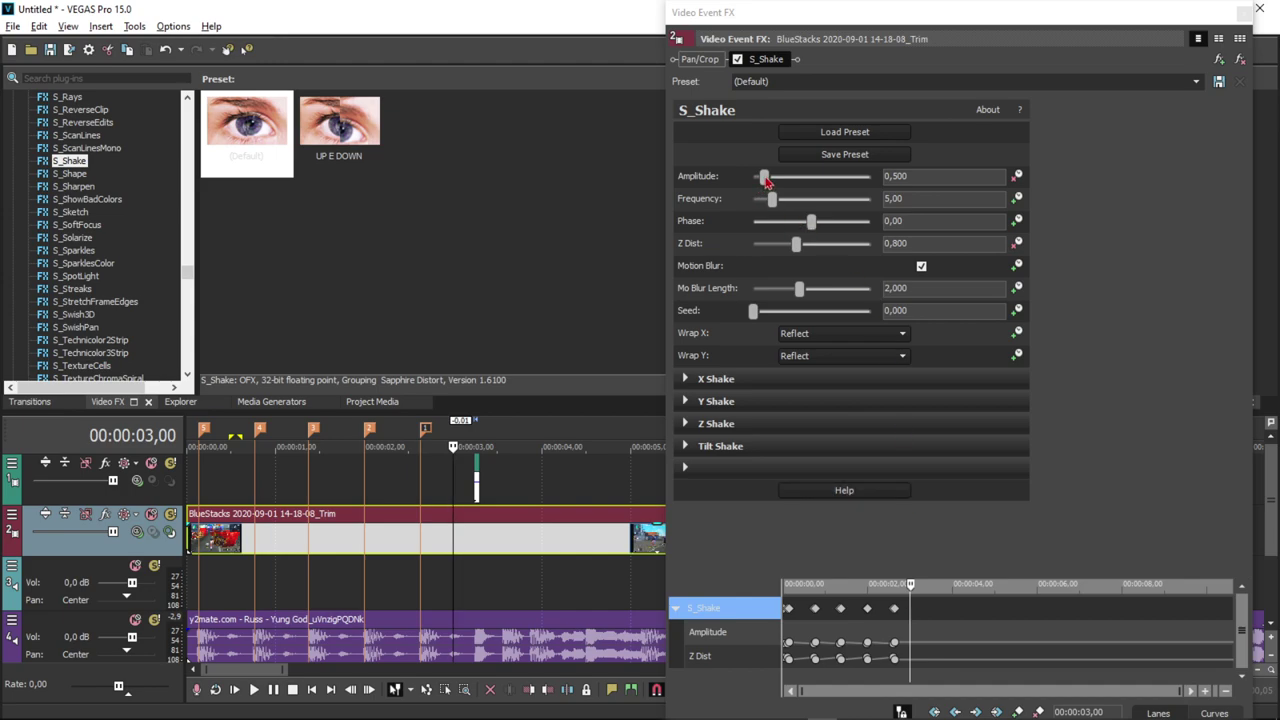
{"action": "left_click_drag", "start_coordinate": [764, 177], "coordinate": [752, 177]}
{"action": "left_click", "coordinate": [925, 242]}
{"action": "type", "text": "1"}
{"action": "key", "text": "Return"}
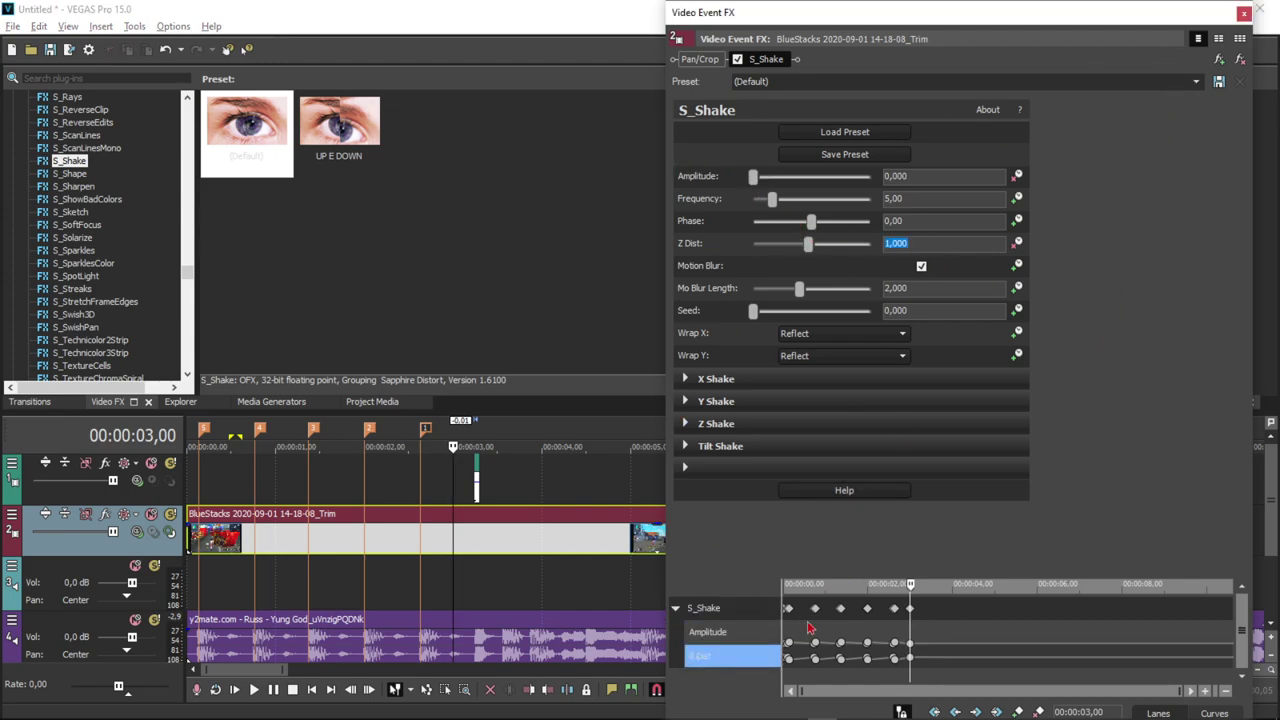
{"action": "left_click", "coordinate": [1243, 16]}
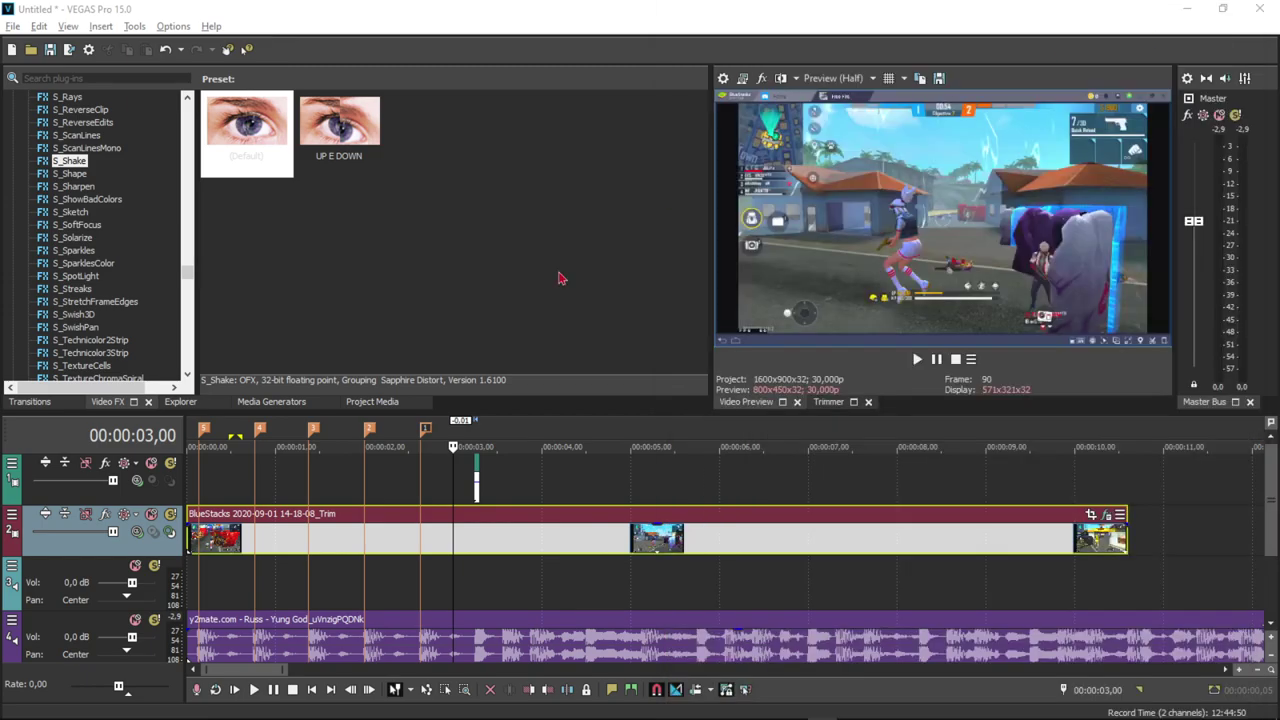
{"action": "left_click", "coordinate": [191, 428]}
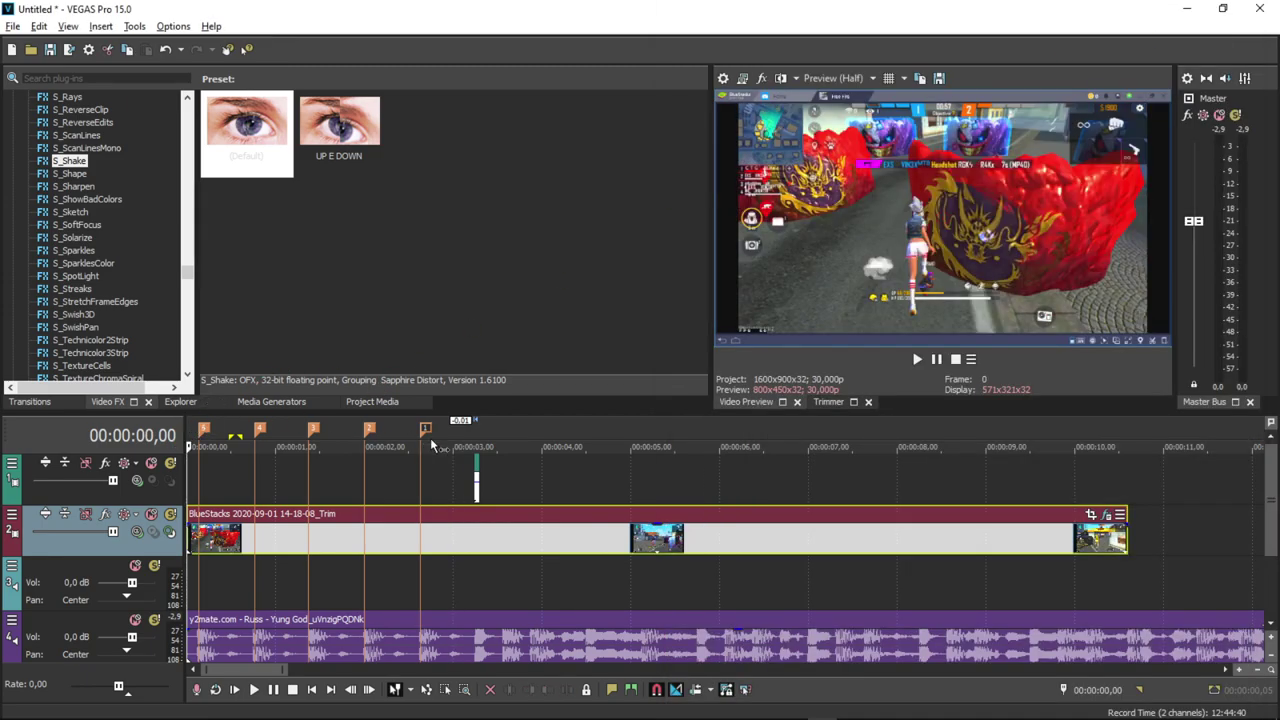
{"action": "key", "text": "space"}
Step: Raise the Seed of the gameplay clip's S_Shake effect slightly at the clip's start and close the effect window
{"action": "left_click", "coordinate": [1105, 514]}
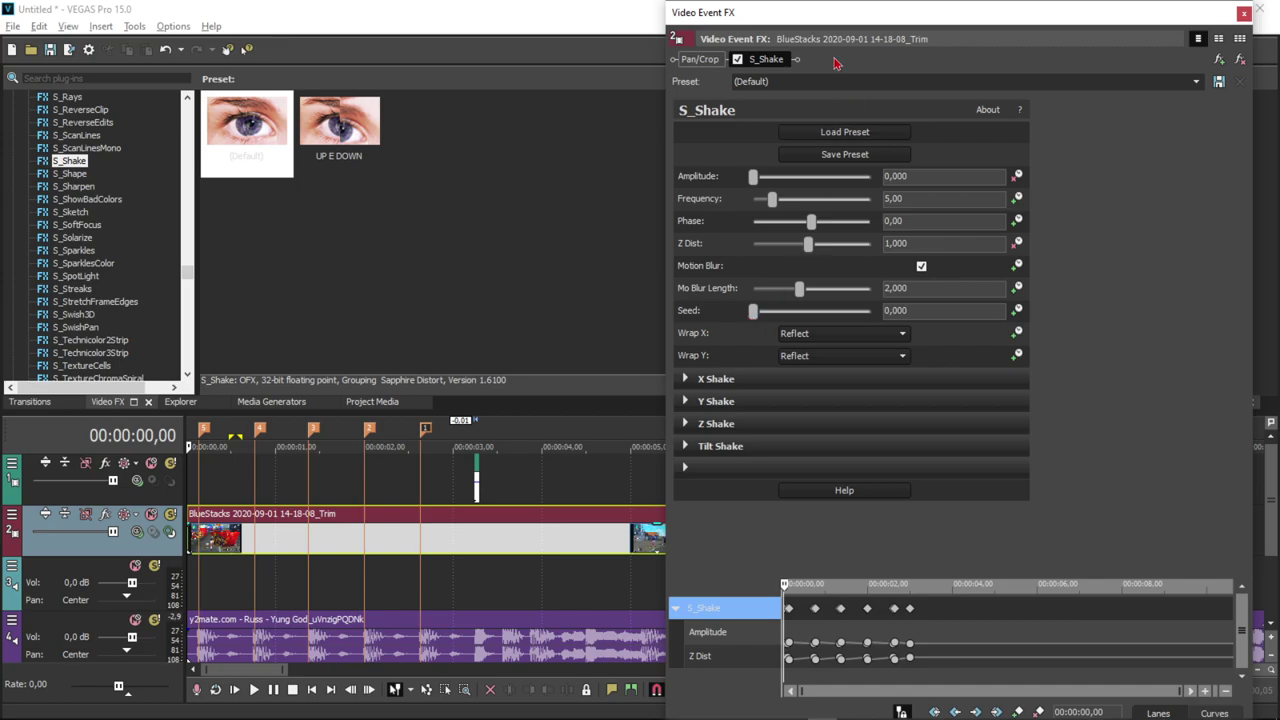
{"action": "left_click_drag", "start_coordinate": [836, 18], "coordinate": [306, 18]}
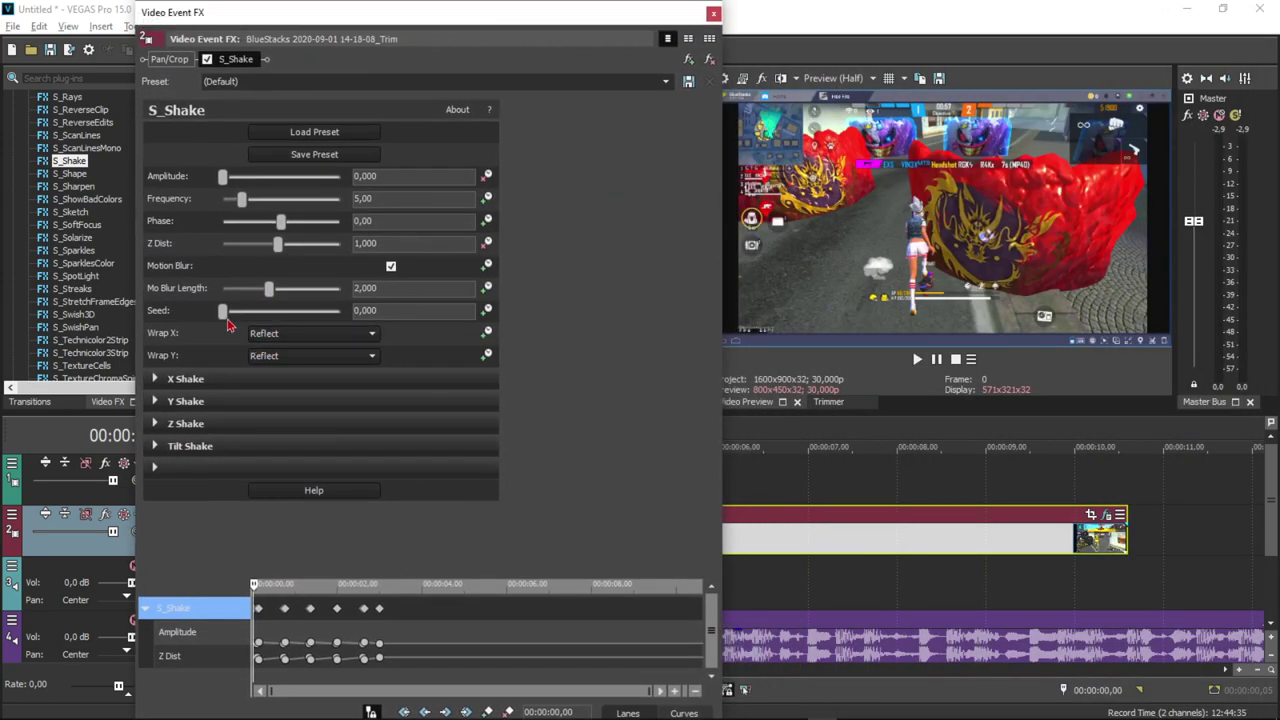
{"action": "left_click_drag", "start_coordinate": [222, 311], "coordinate": [246, 311]}
{"action": "left_click", "coordinate": [714, 15]}
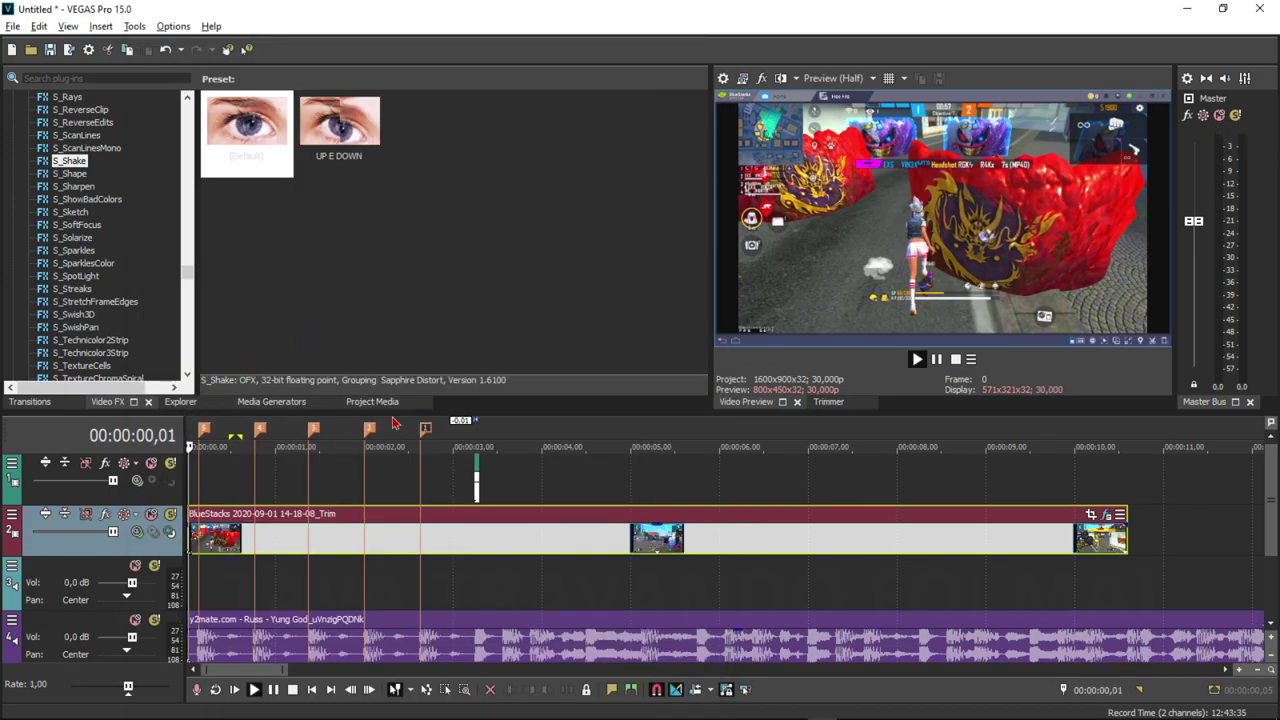
Step: Play back the shakes from the start and inspect the frames at 00:00:03,01 and 00:00:02,27
{"action": "key", "text": "space"}
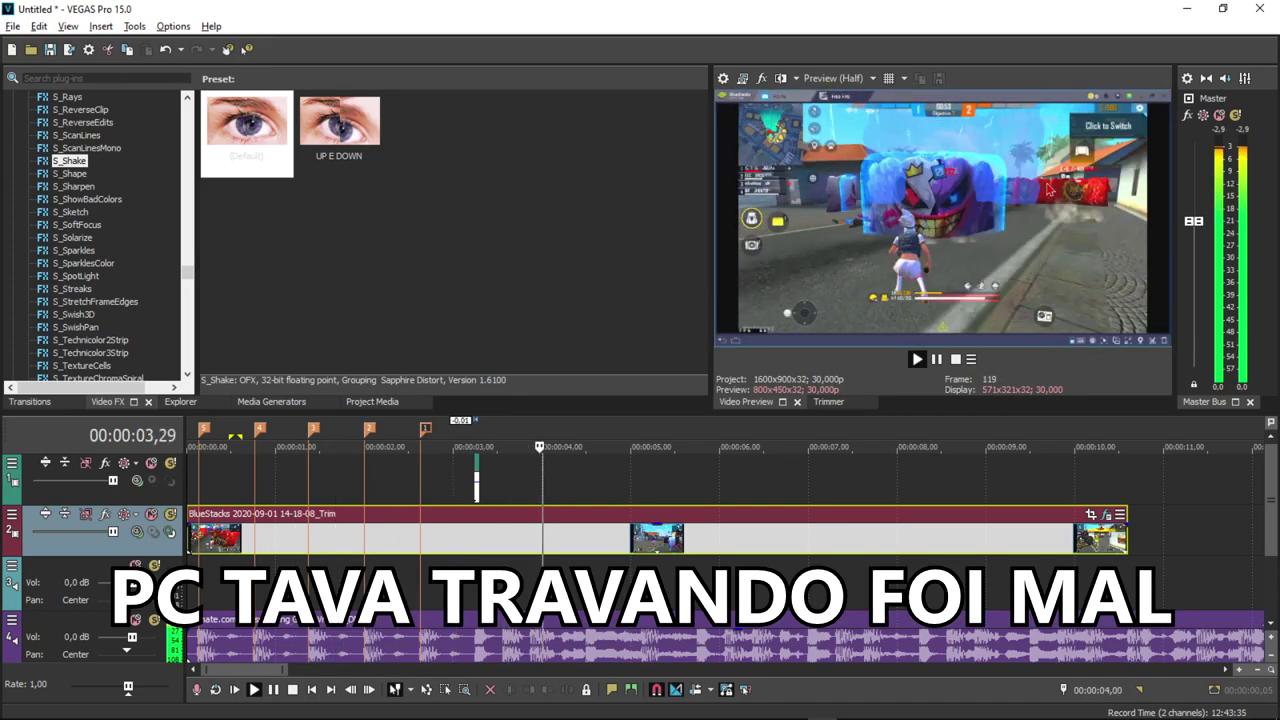
{"action": "key", "text": "space"}
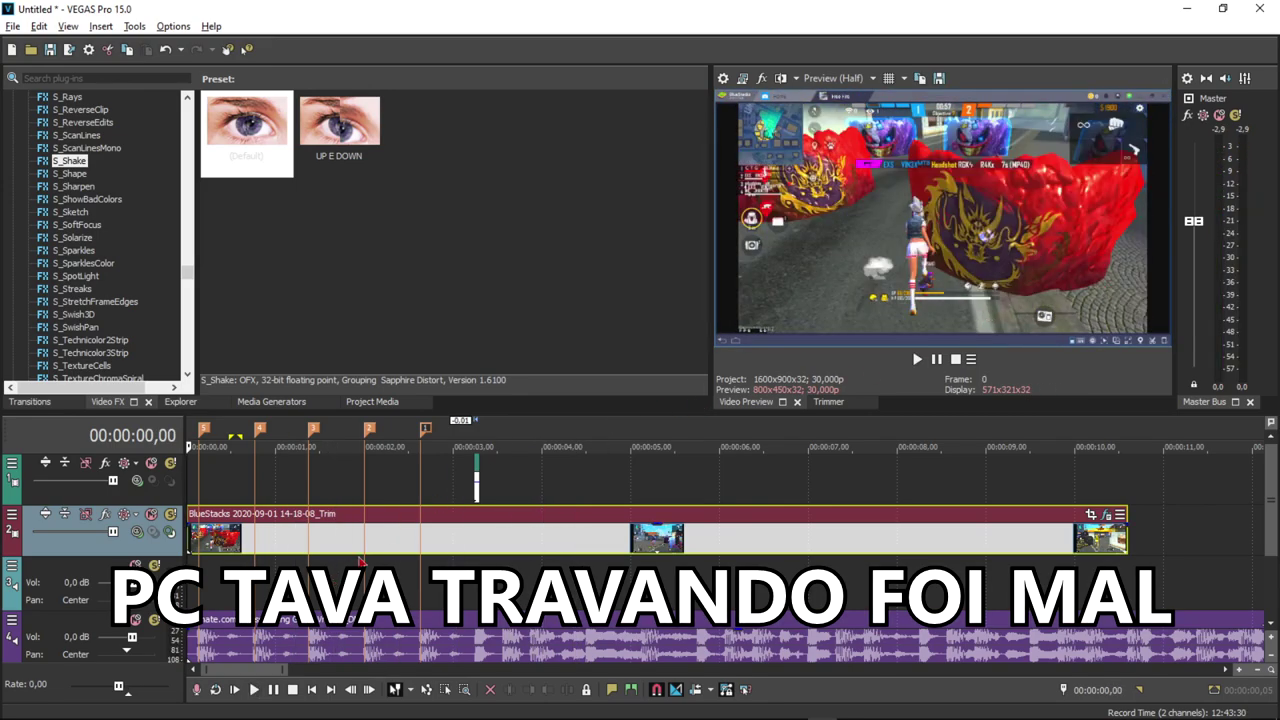
{"action": "left_click", "coordinate": [456, 572]}
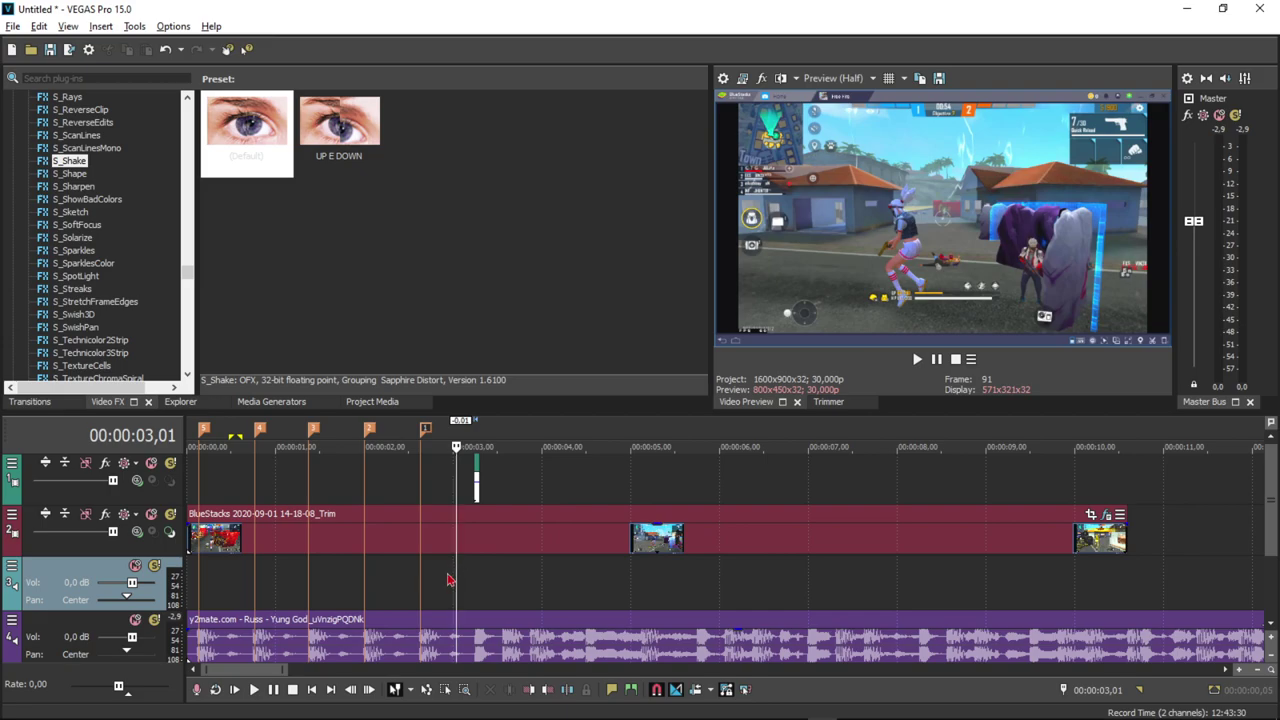
{"action": "left_click", "coordinate": [444, 573]}
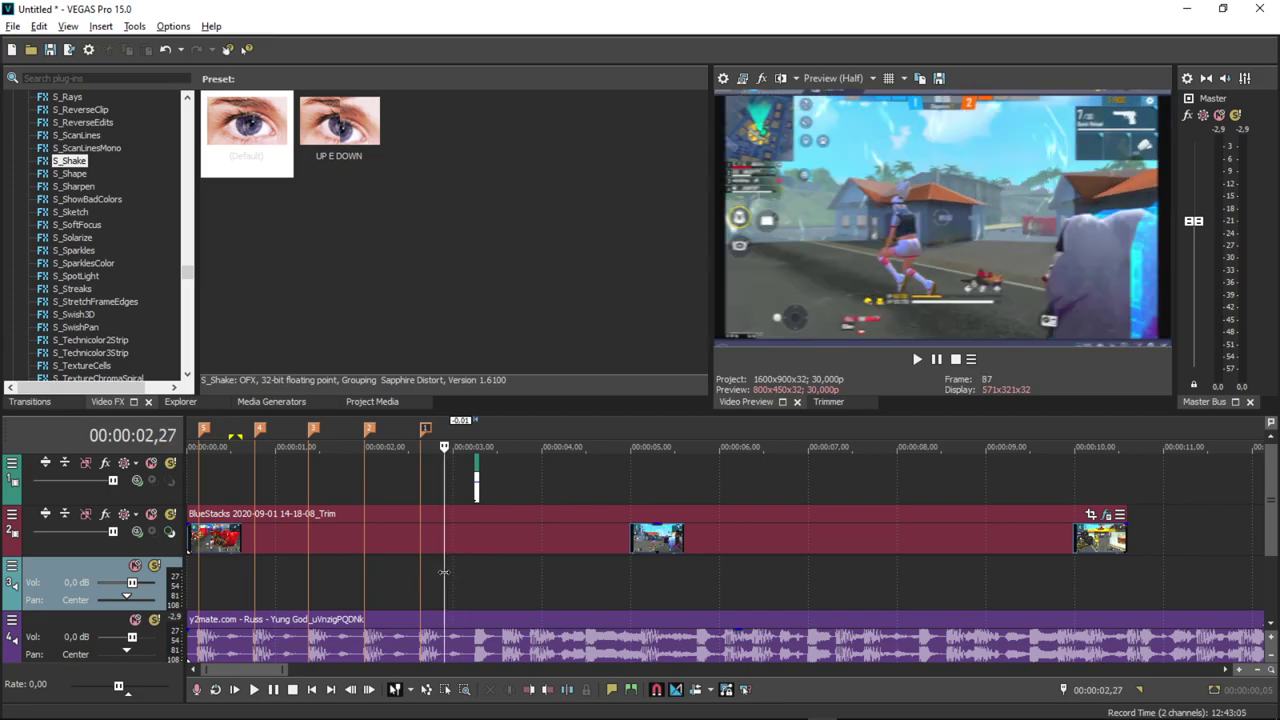